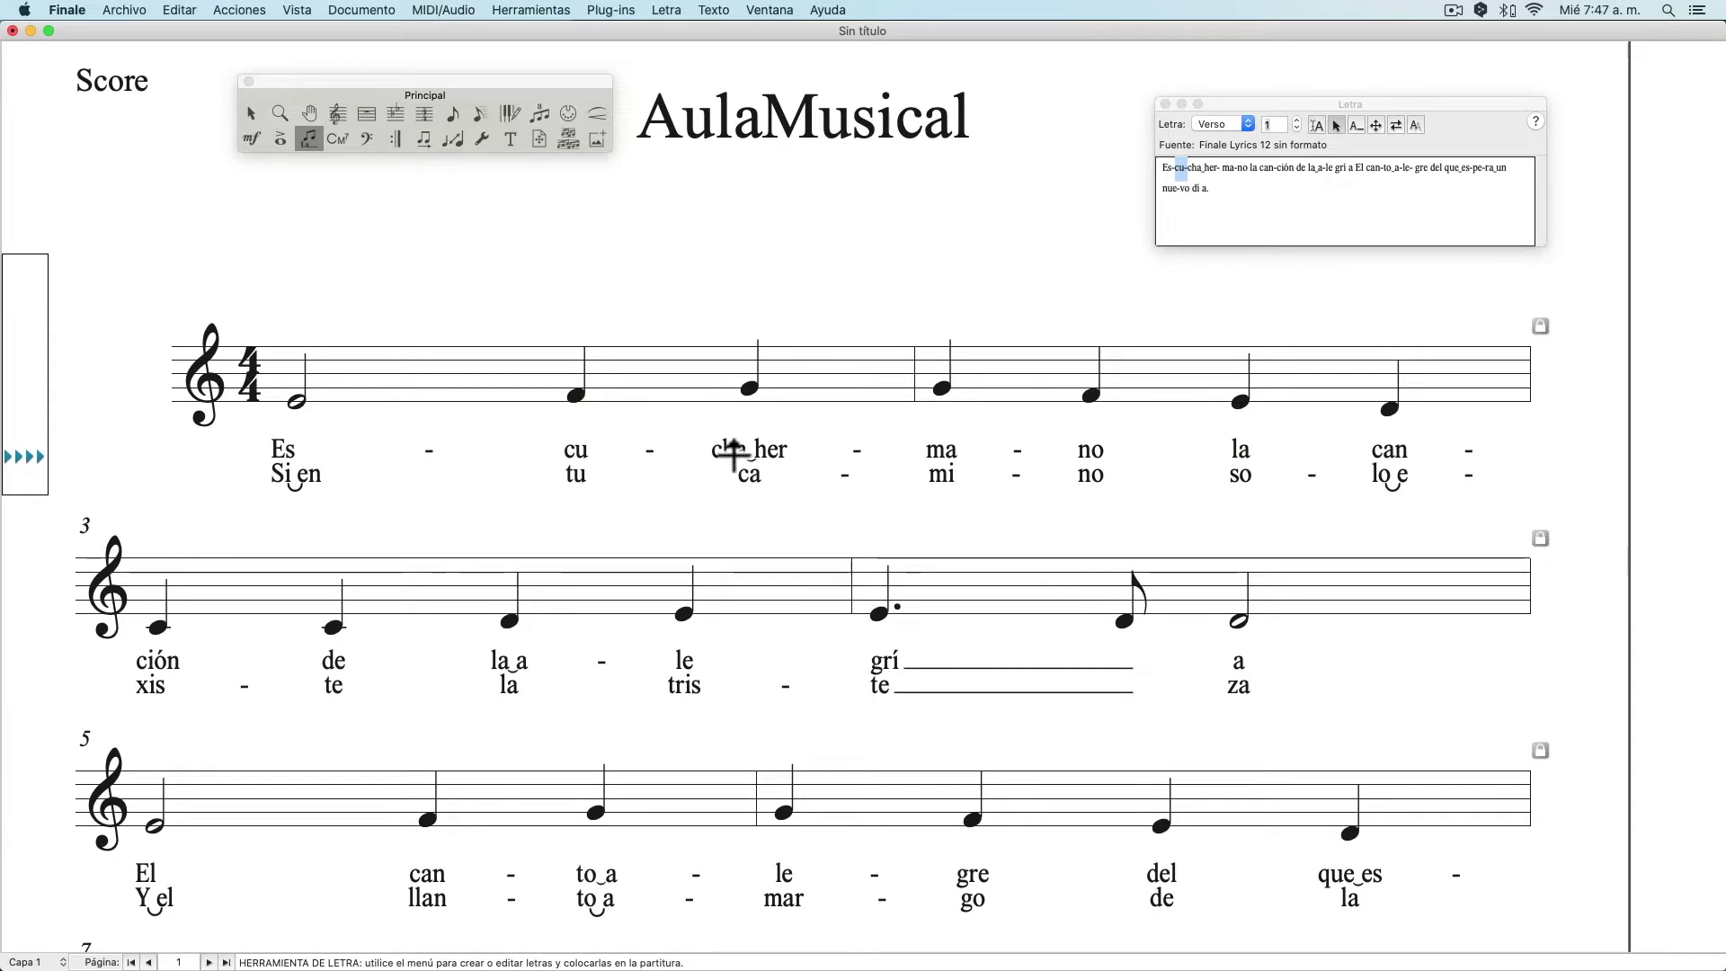
scroll(876, 464, "down", 3)
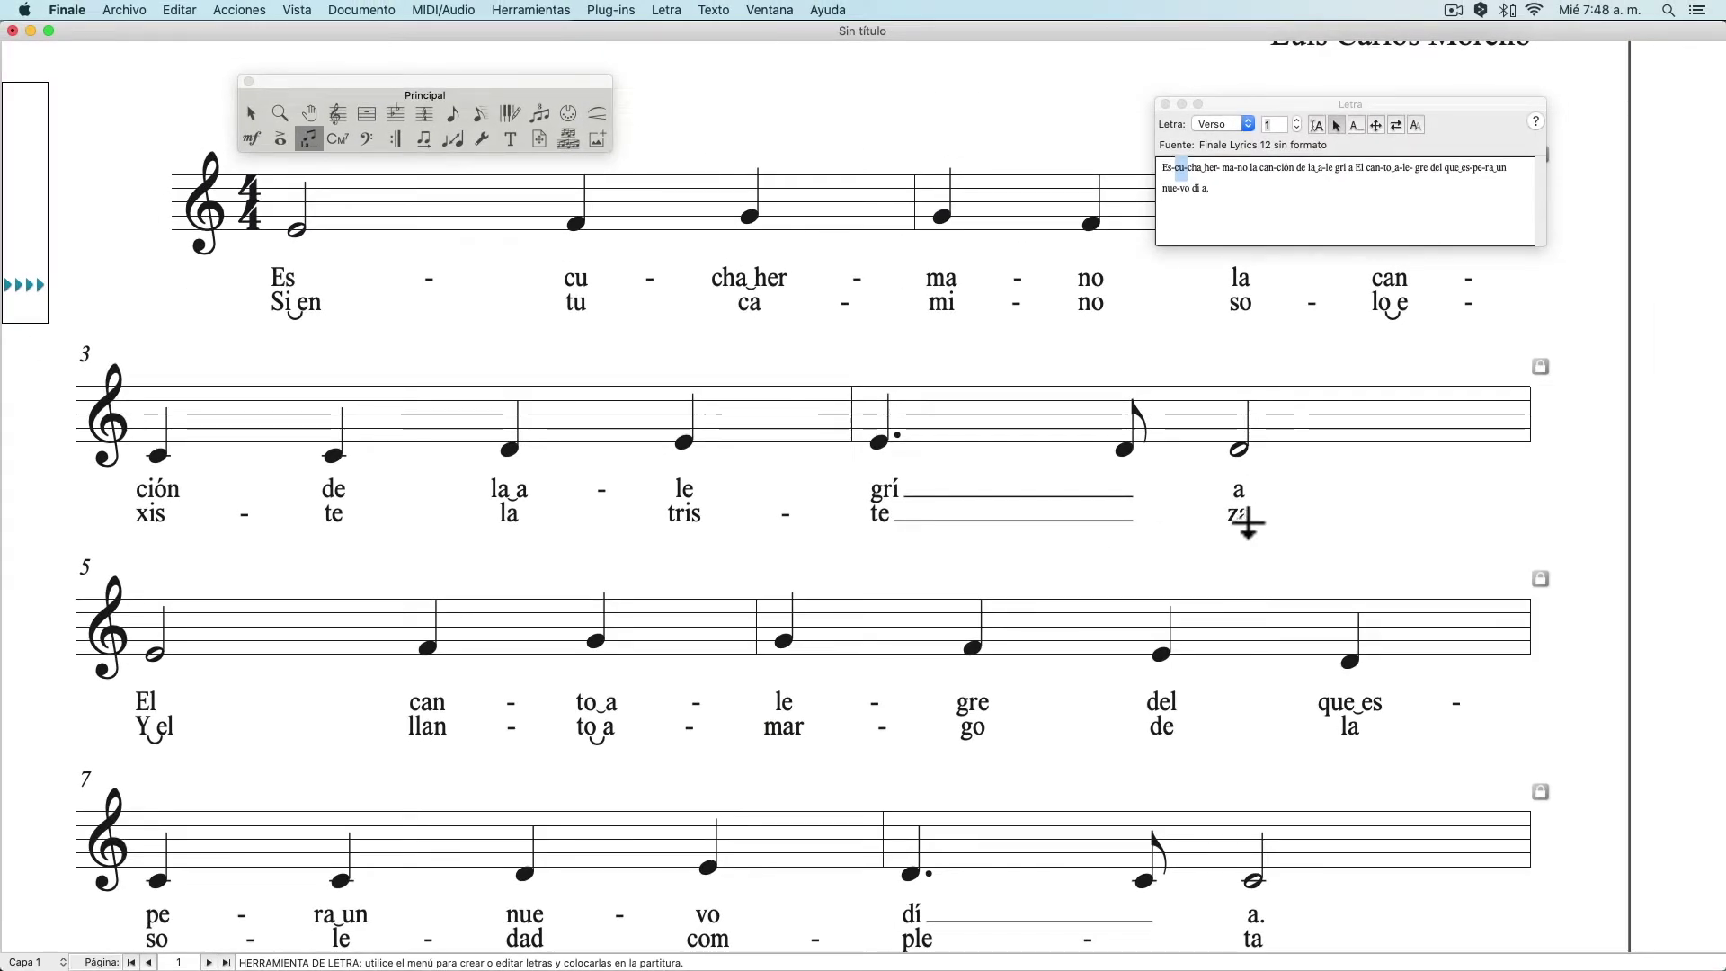
scroll(685, 557, "up", 5)
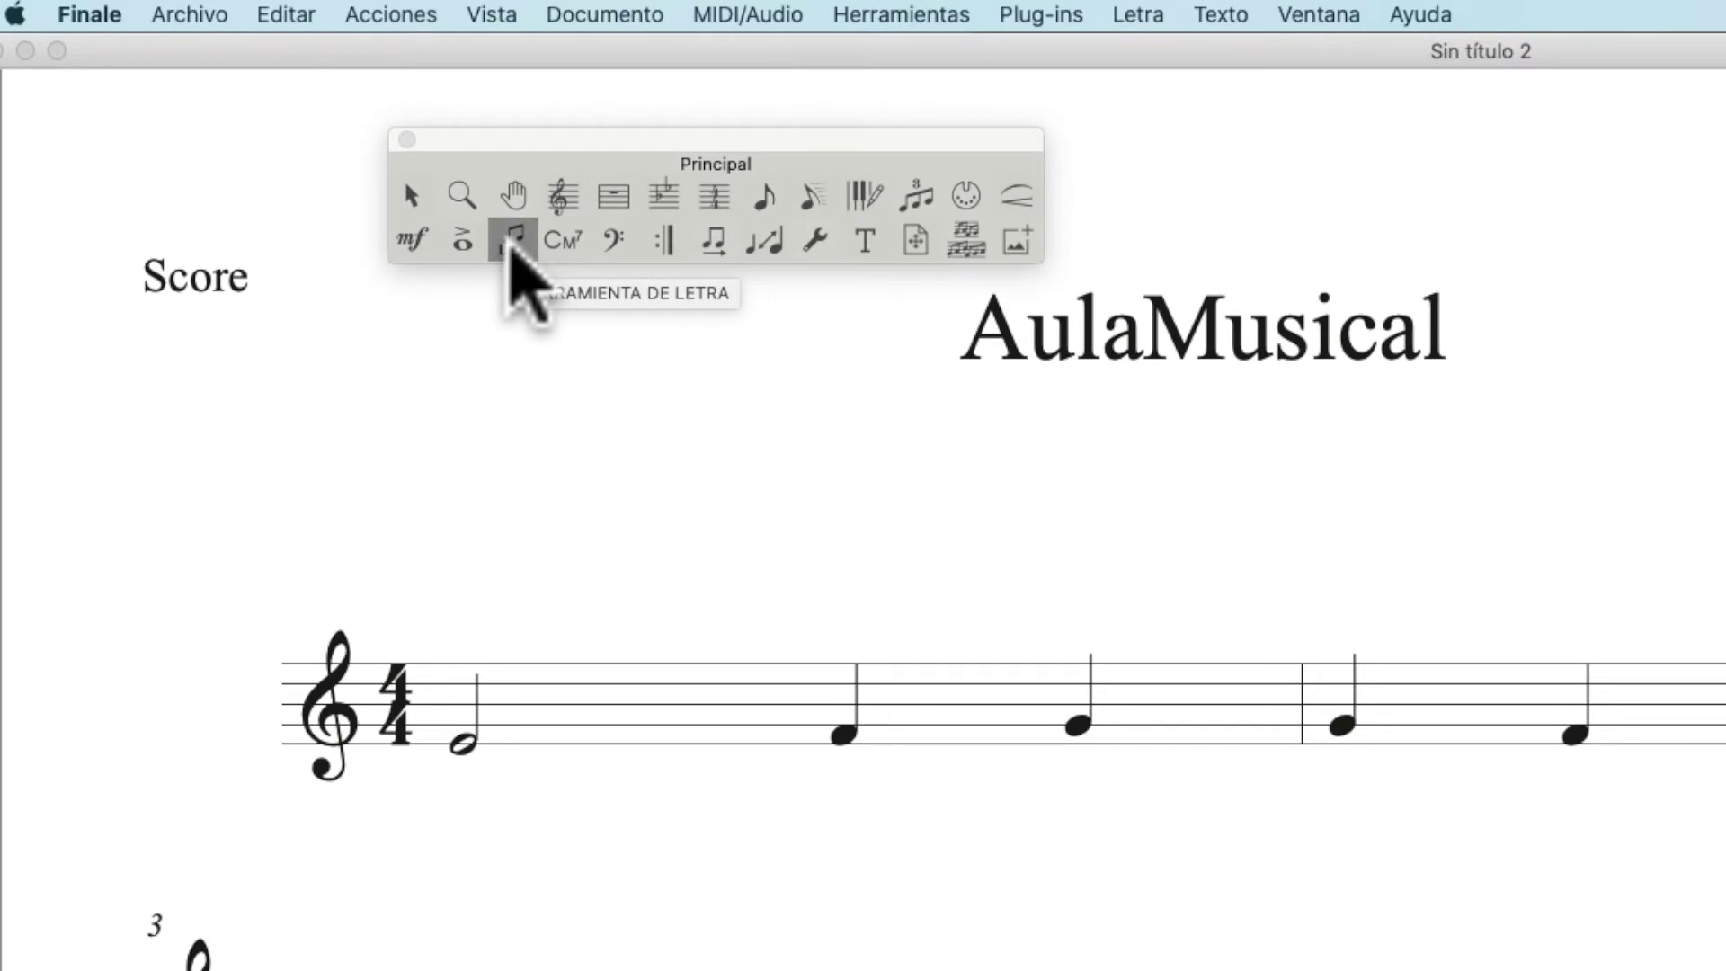
Turn on the Escribir en la partitura lyric mode and enter the syllables "Es-cu-cha" under the first three notes
left_click(1138, 14)
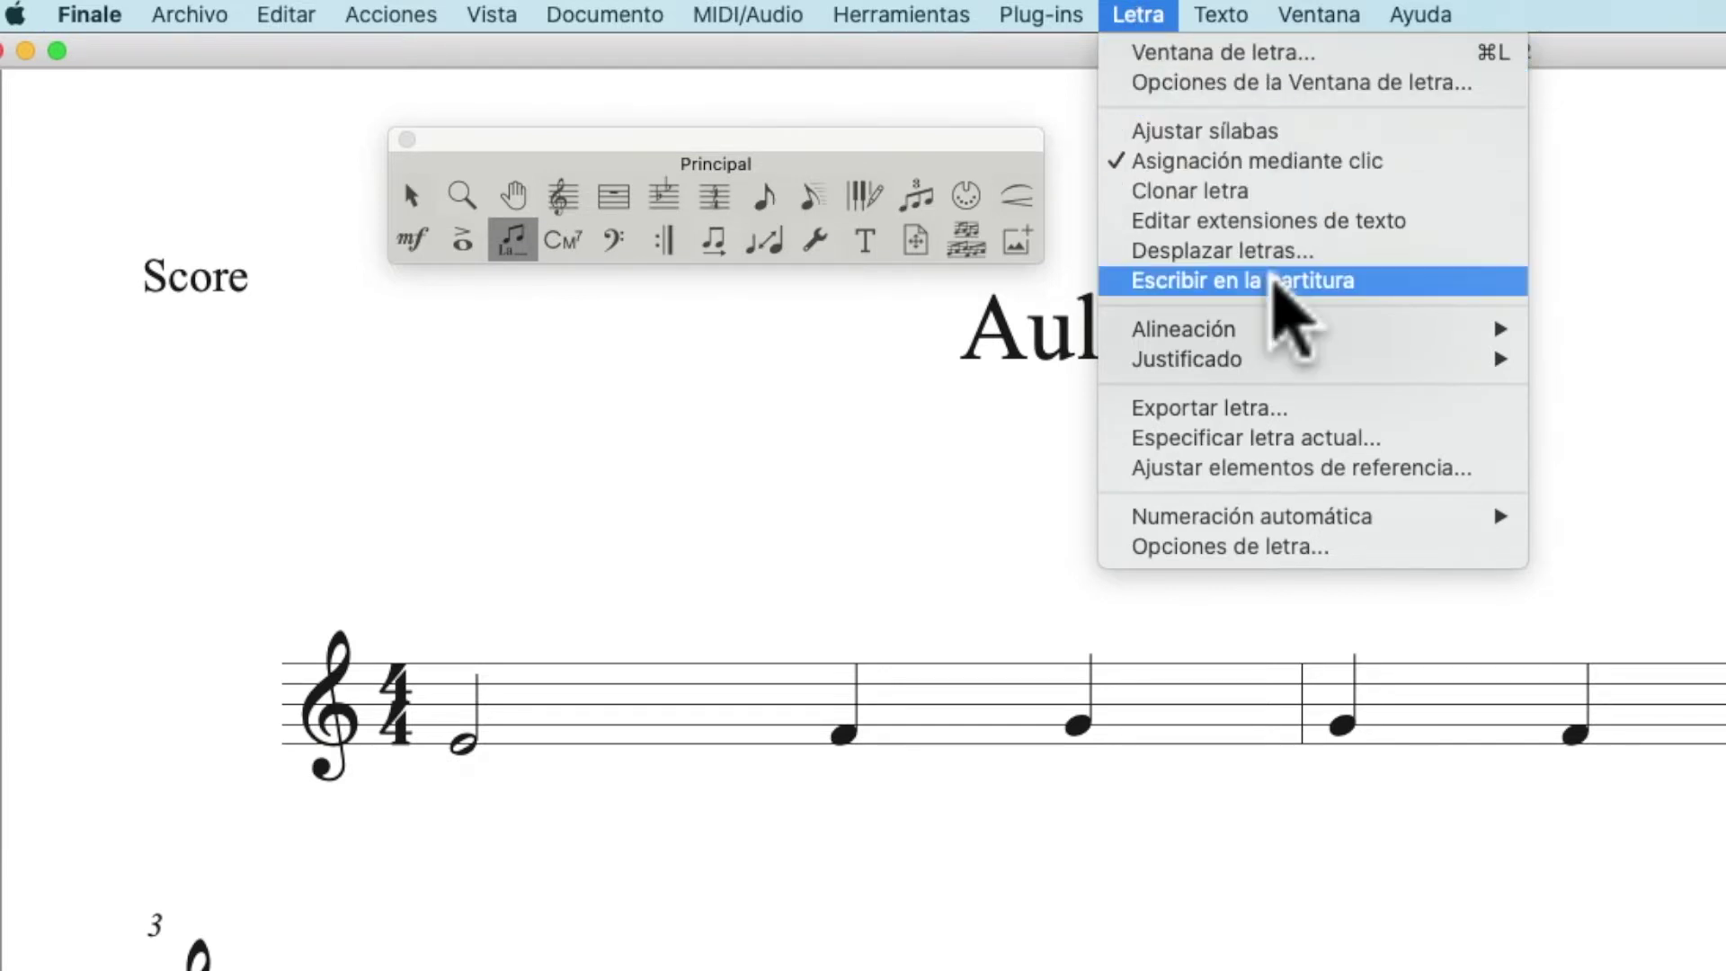
left_click(1276, 282)
left_click(1143, 16)
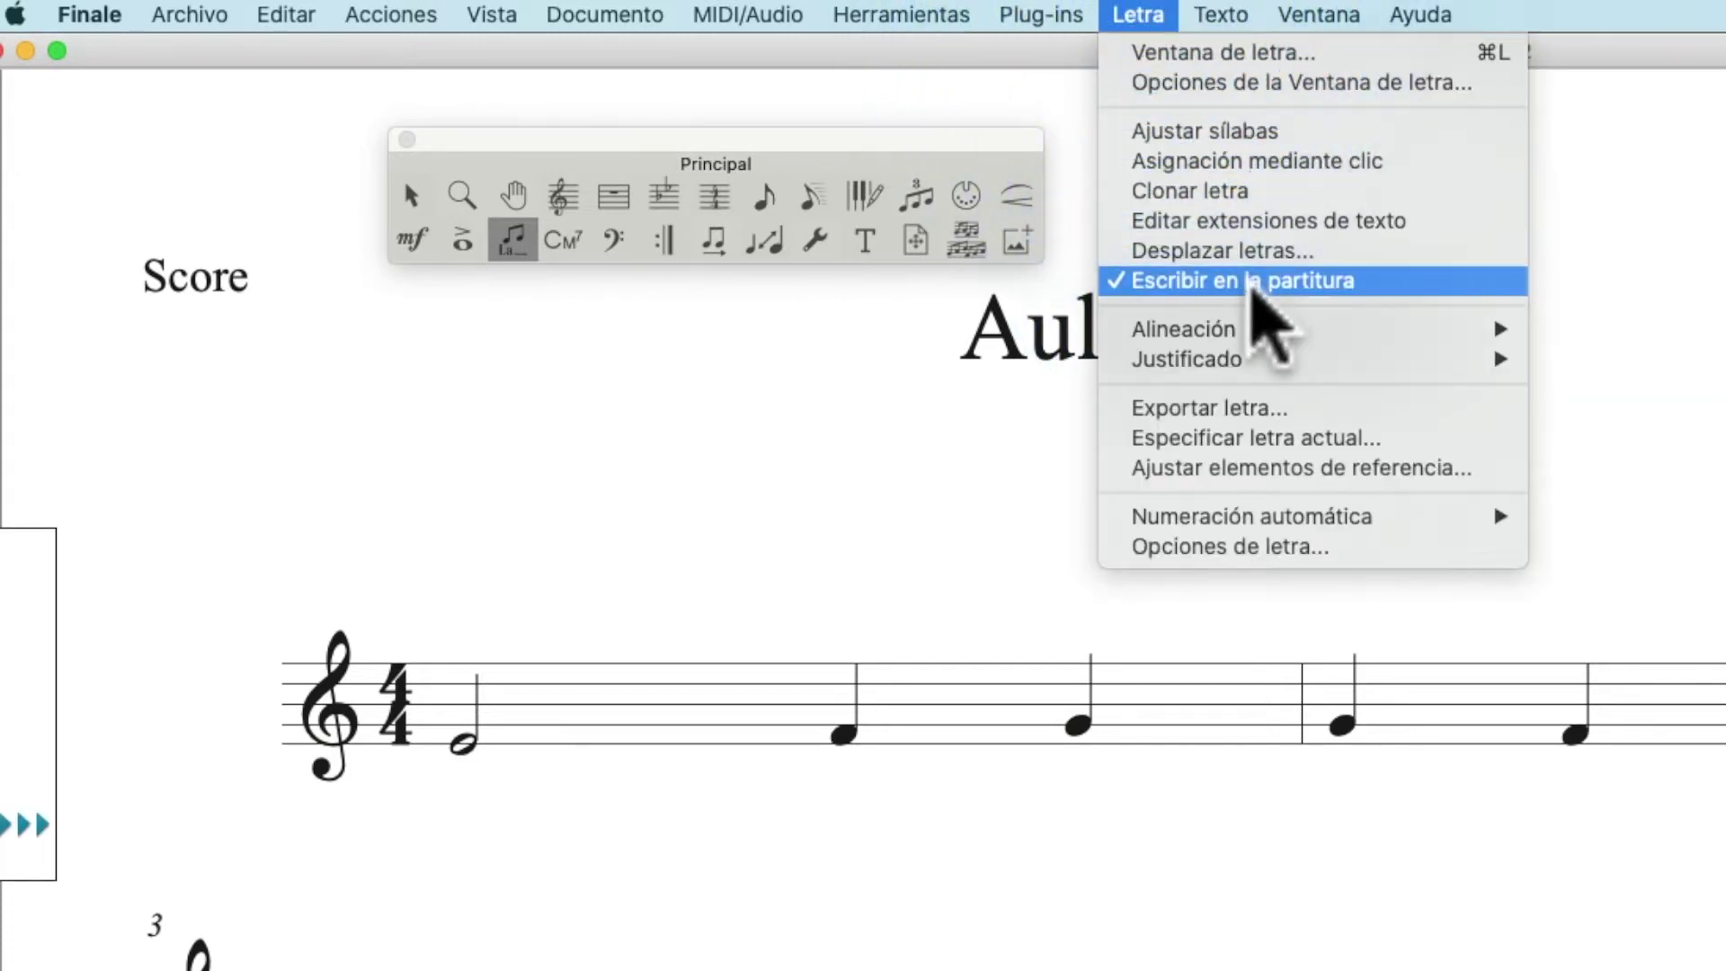
left_click(541, 581)
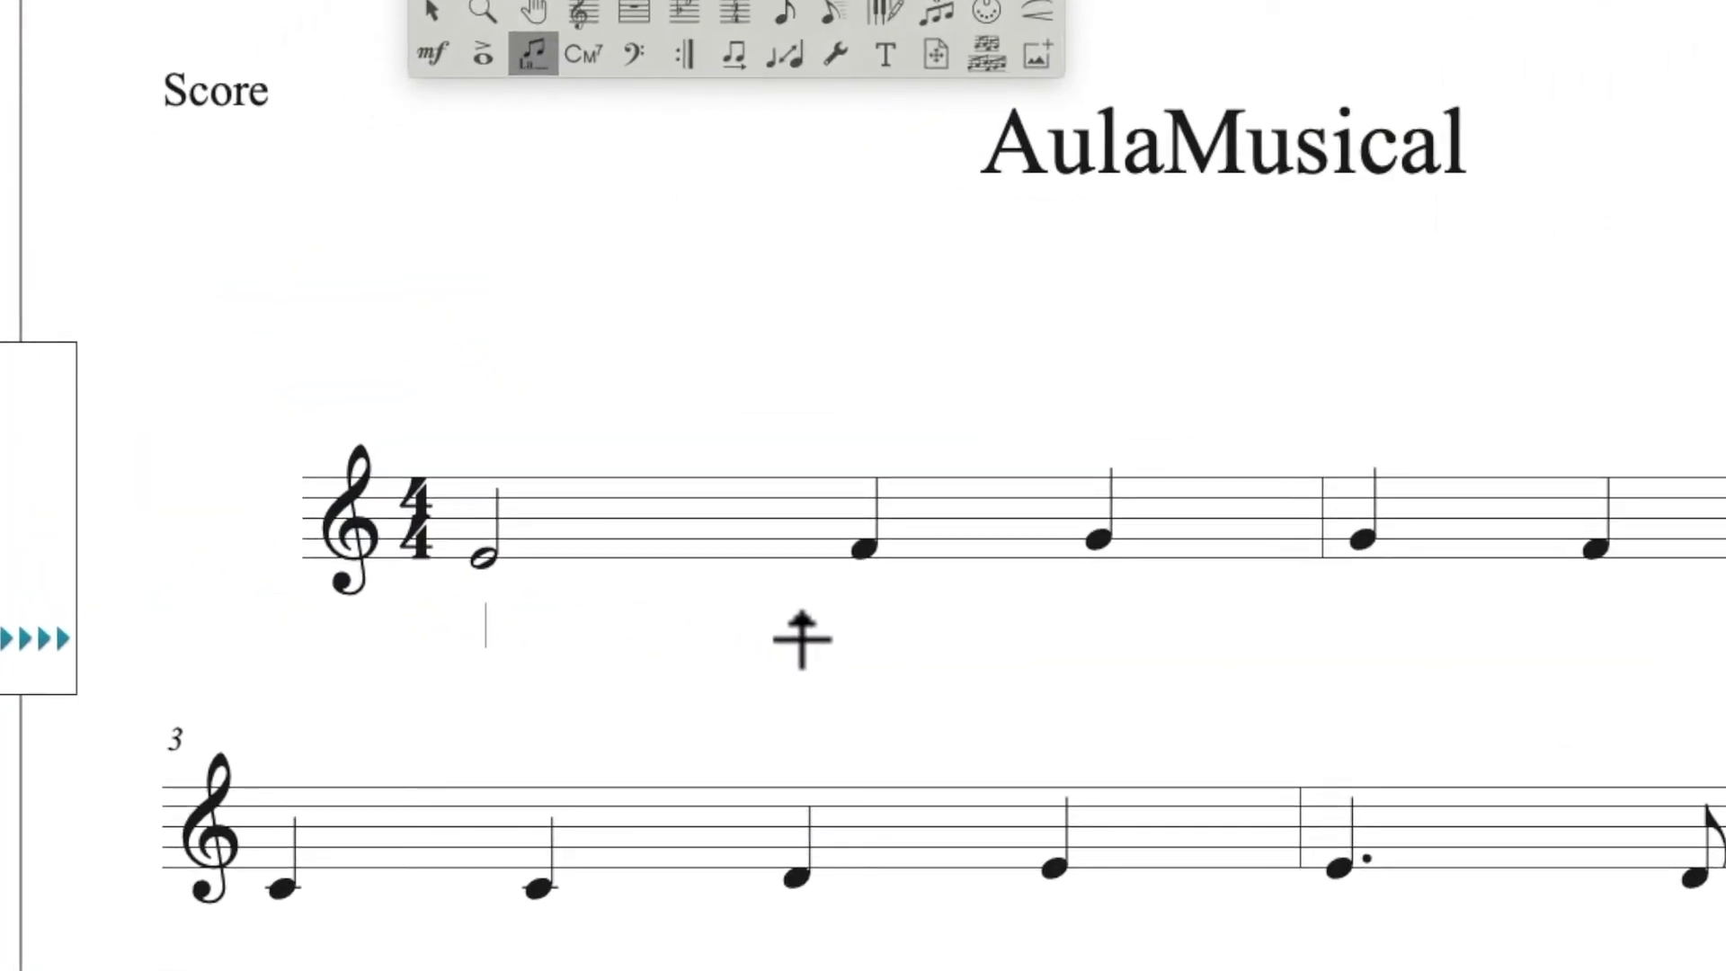
type("Es - cu cha")
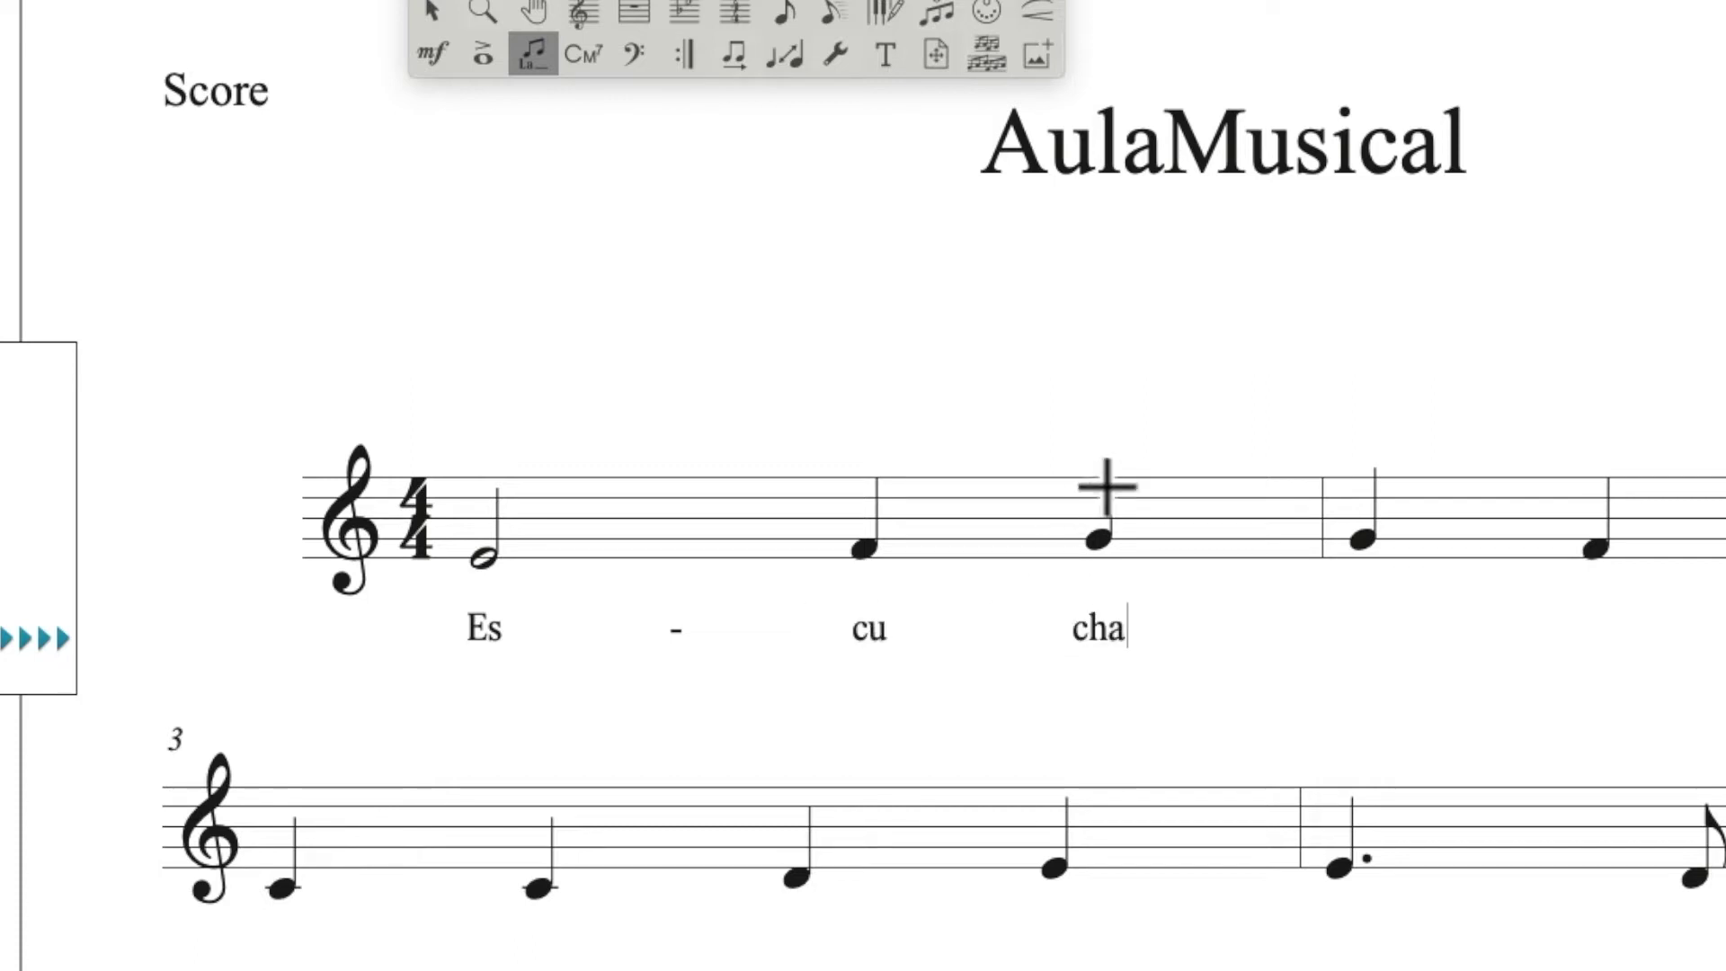
type("her")
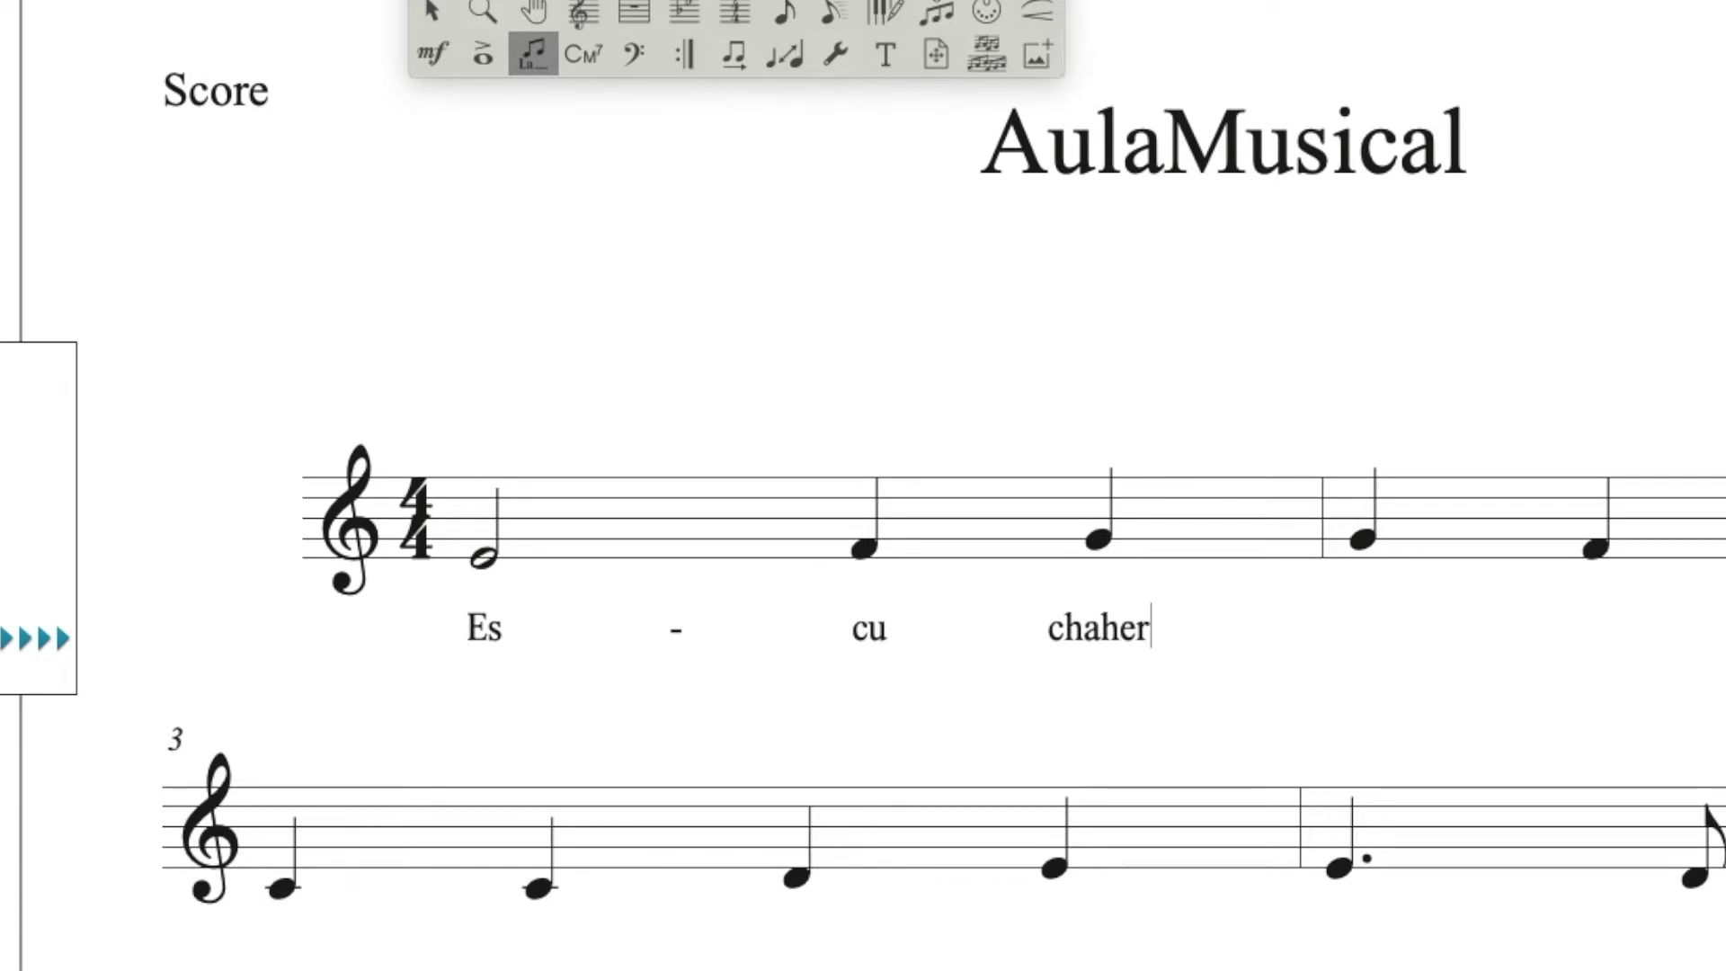
left_click(1097, 626)
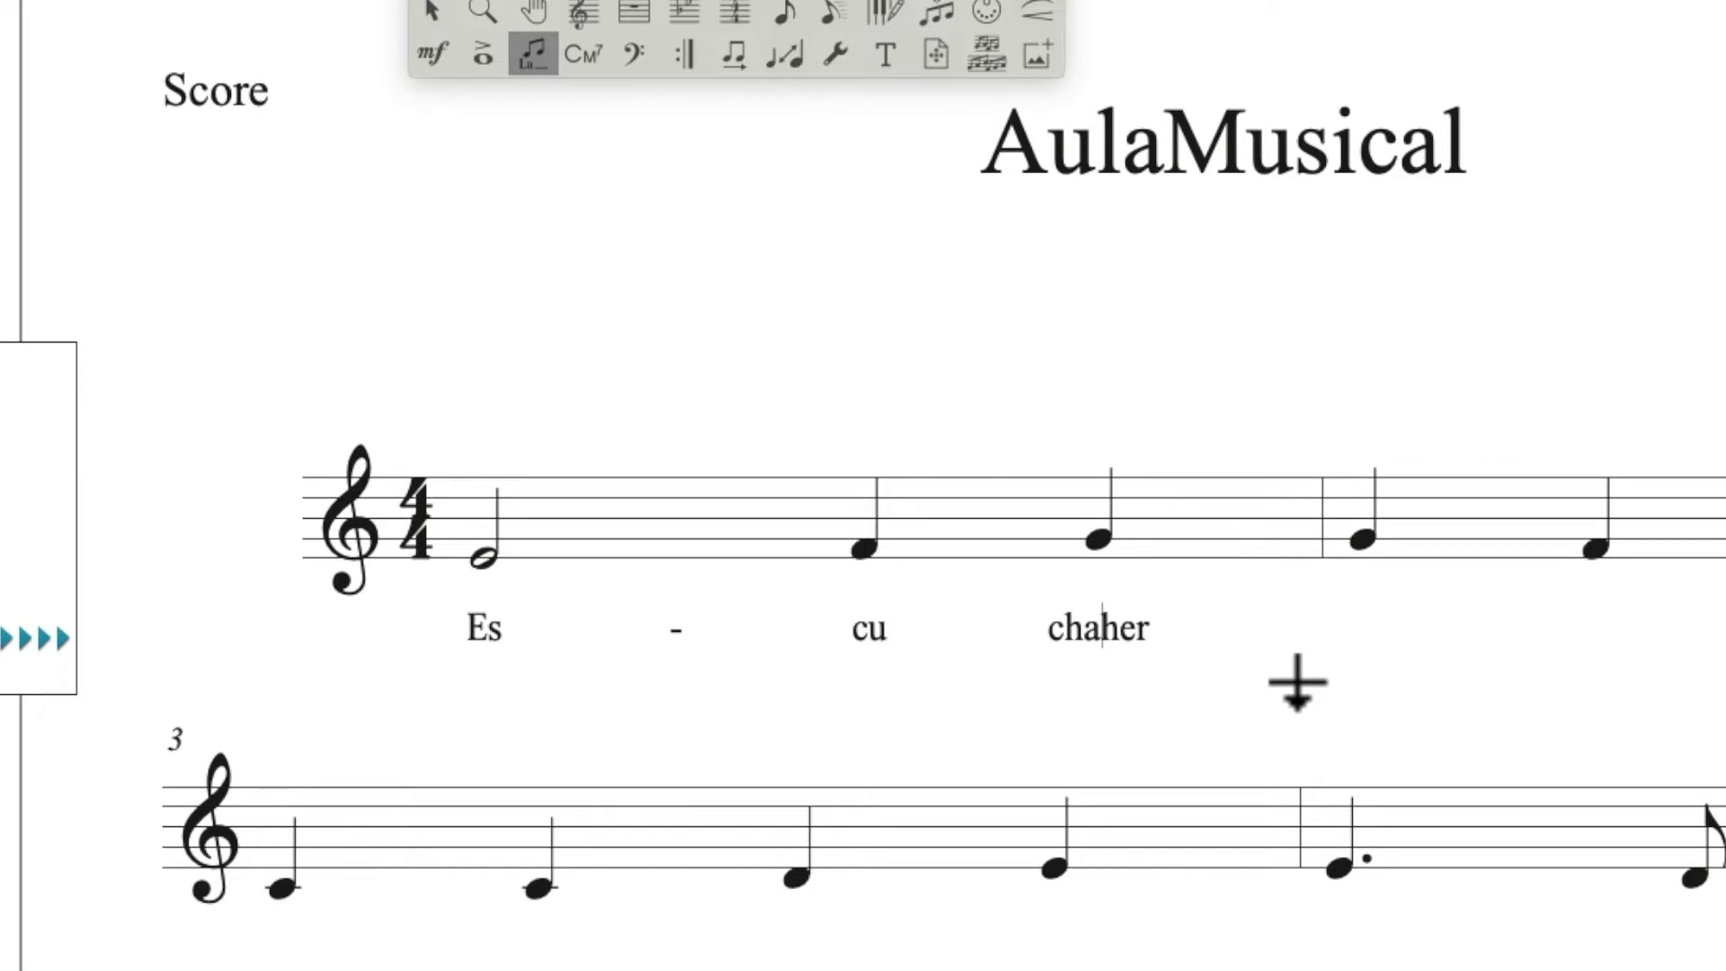
type("-")
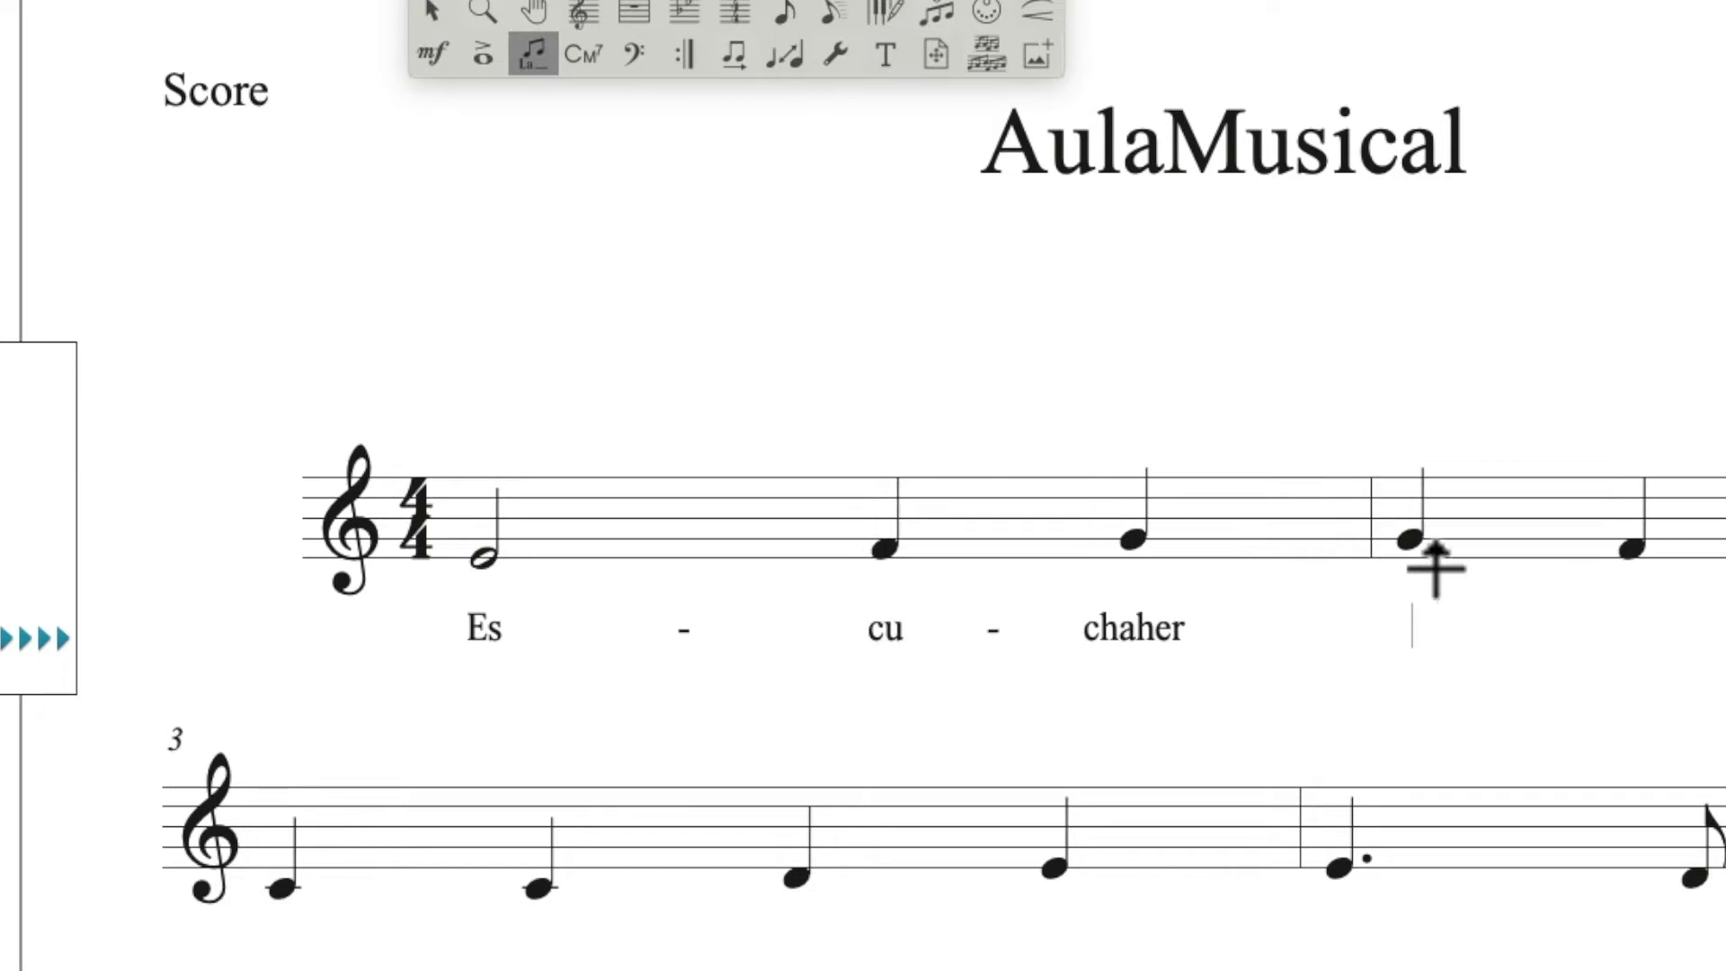
left_click(1131, 537)
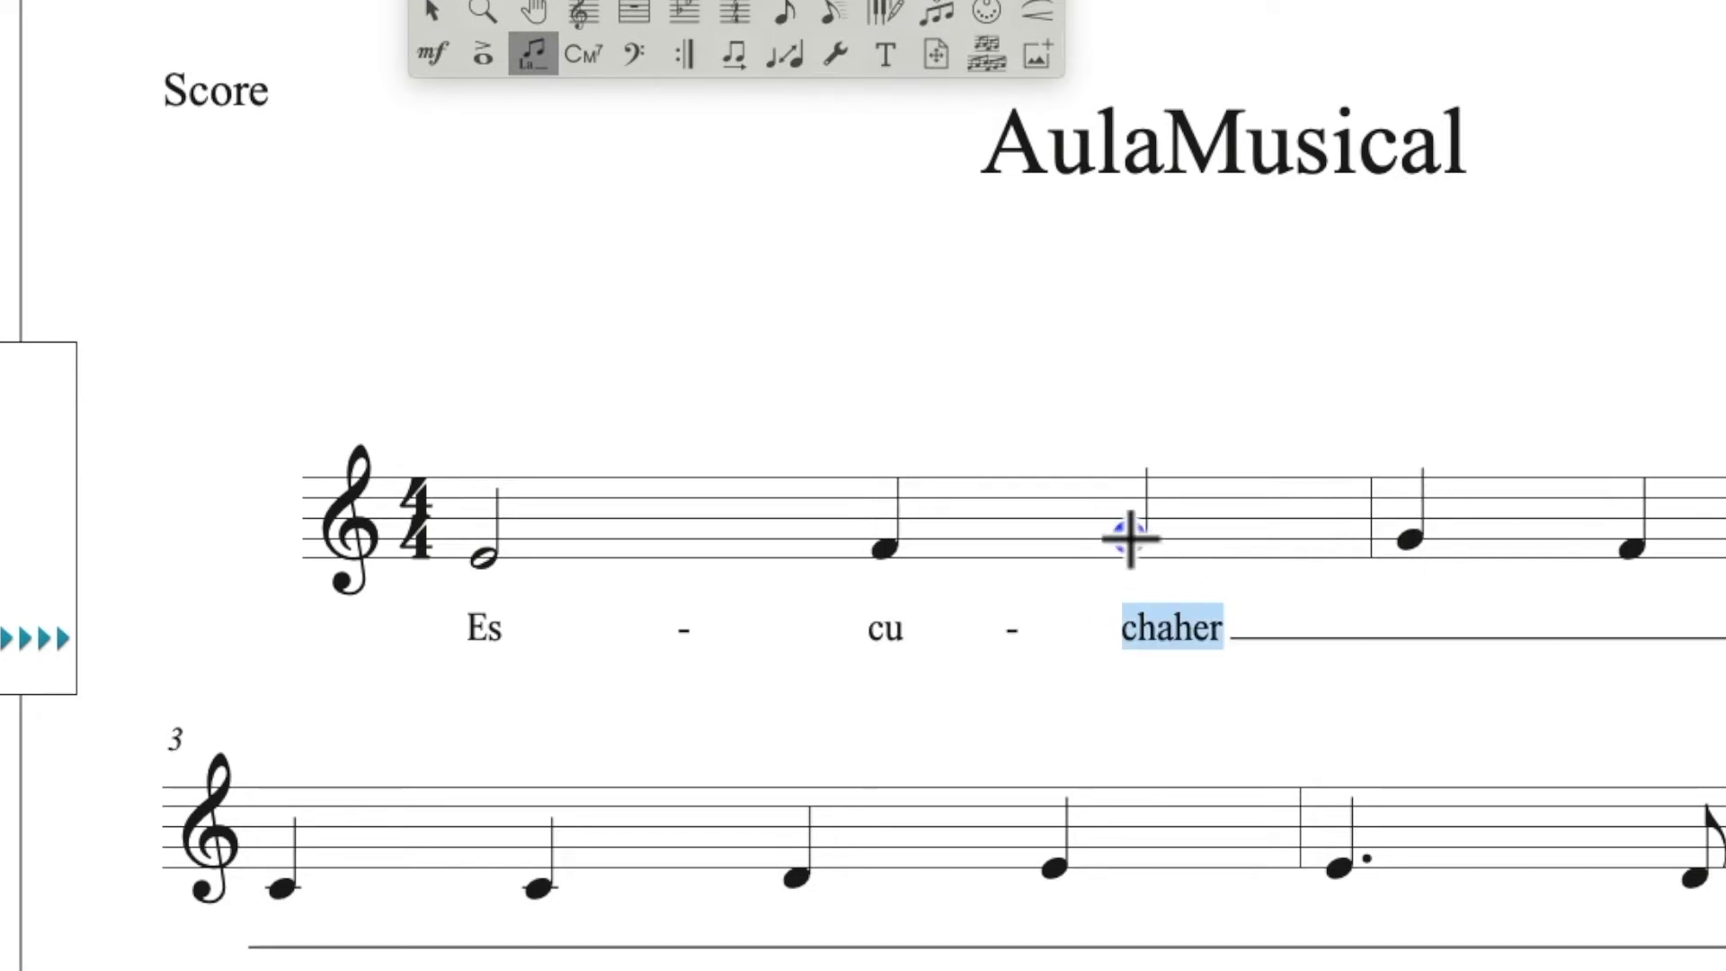
left_click(1172, 634)
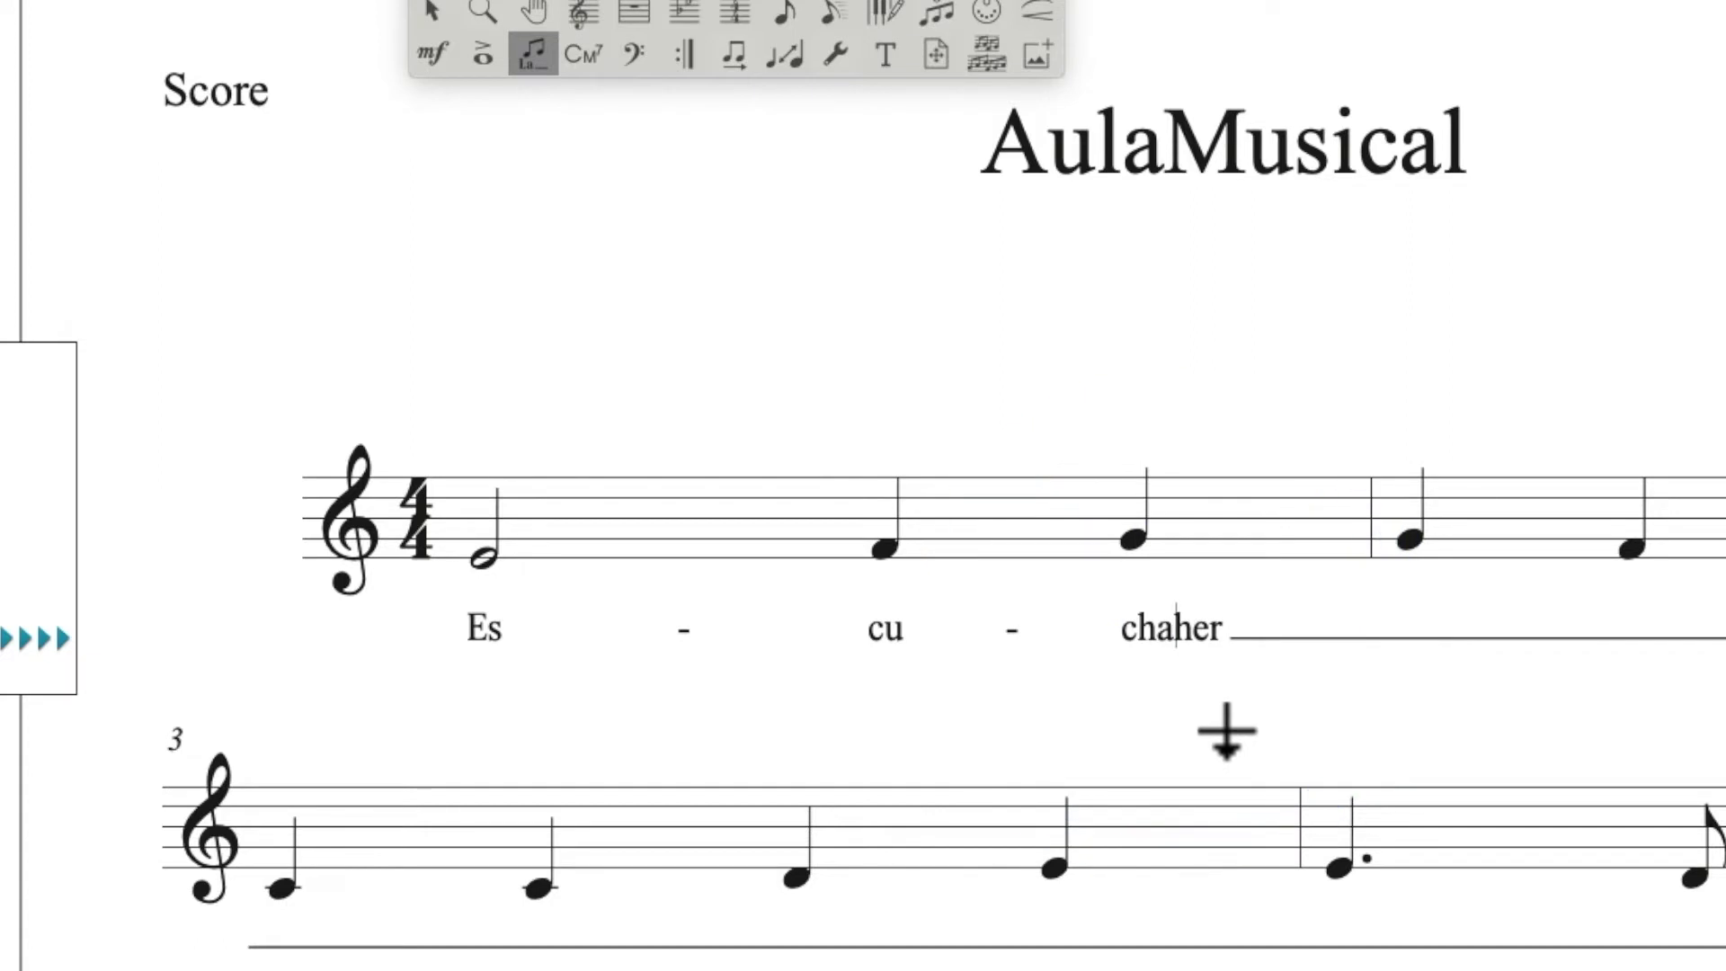
key("Delete")
key("Delete")
key("Delete")
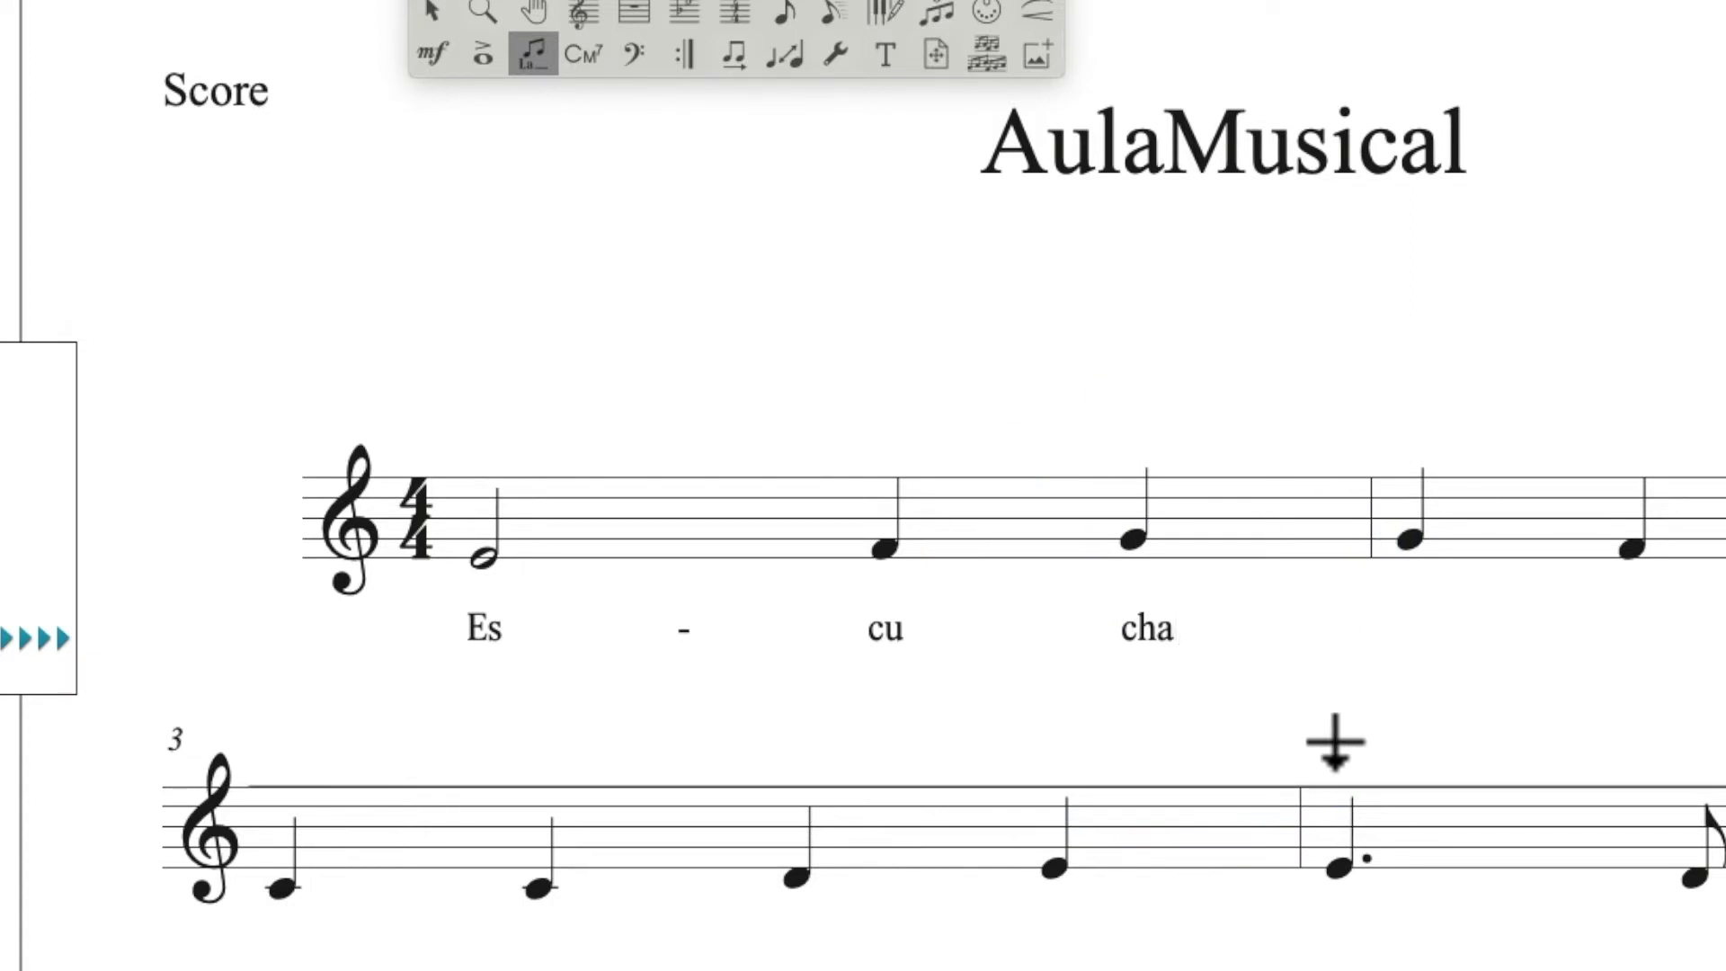
Insert the UNDERTIE (U+203F) symbol after the syllable "cha" and add "her" behind it on the same note
left_click(703, 12)
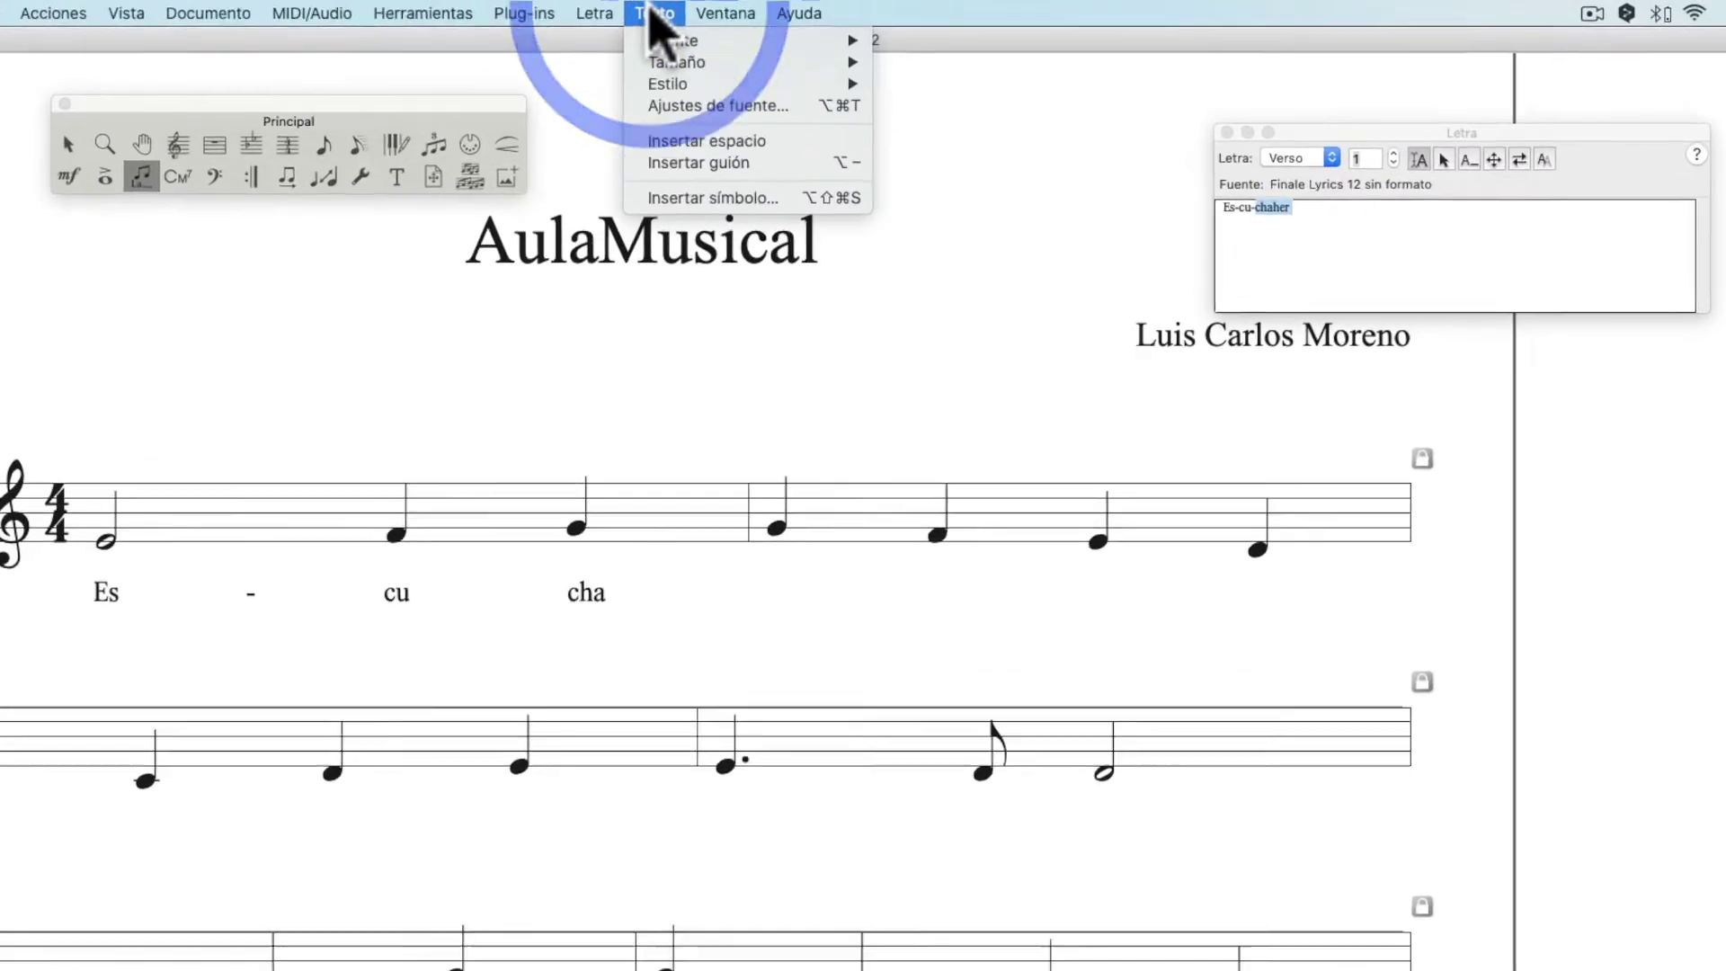
left_click(763, 216)
scroll(1159, 557, "down", 10)
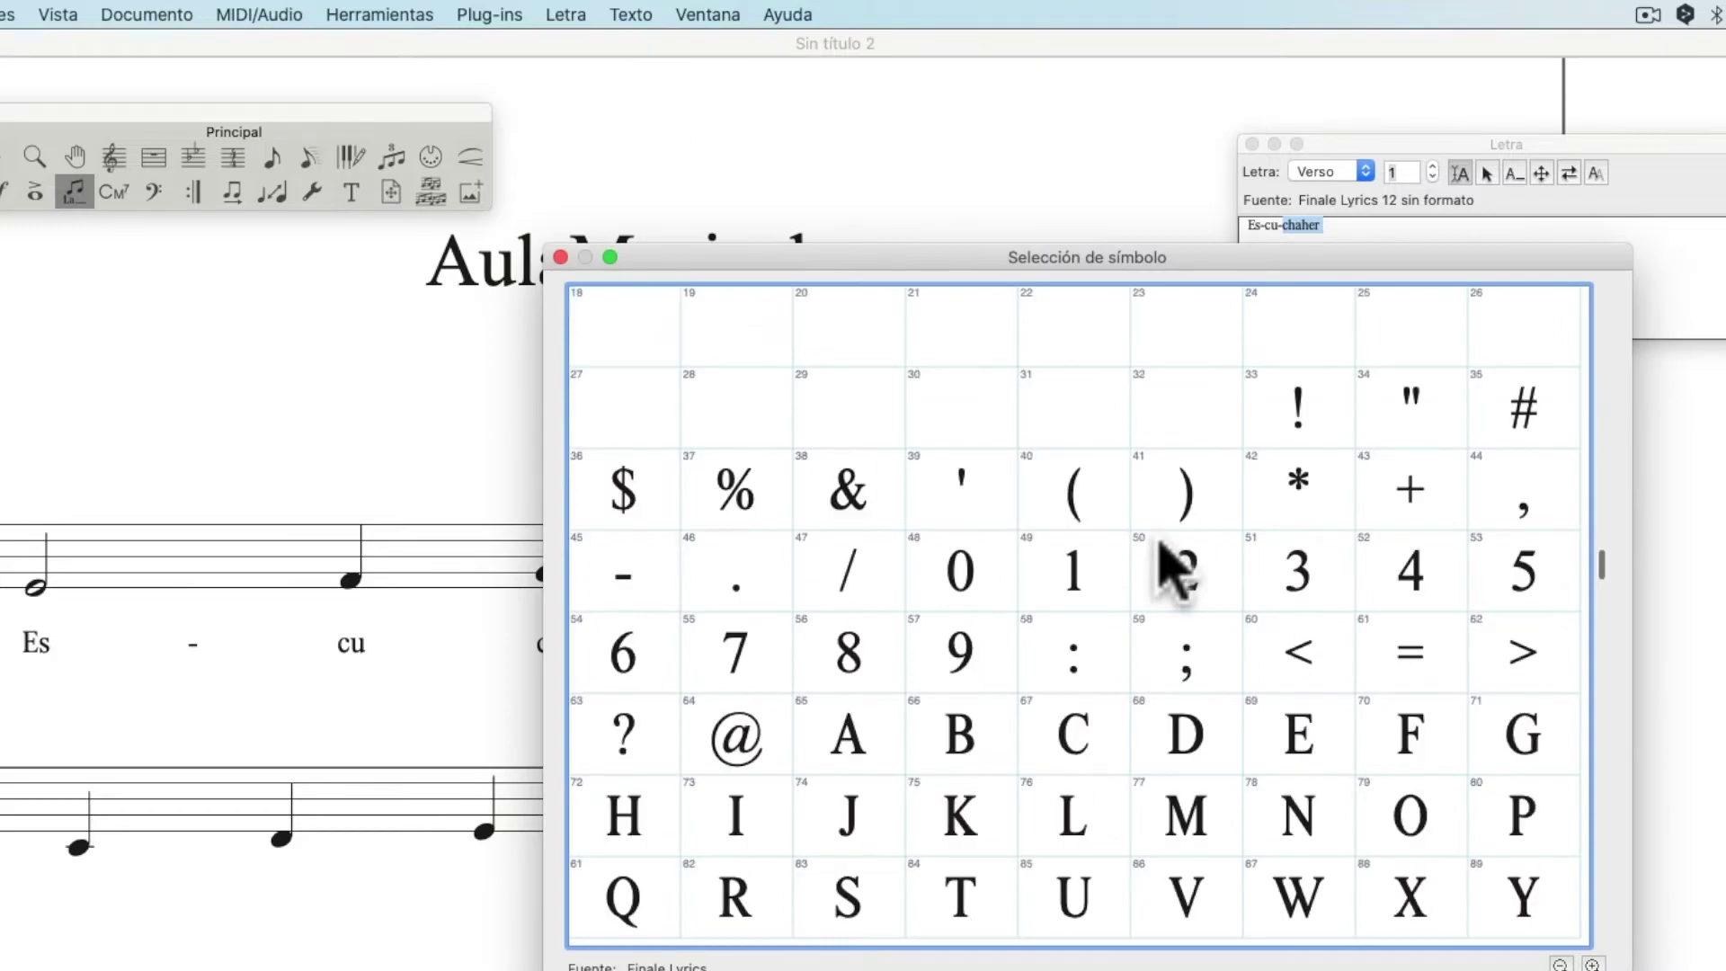
scroll(1168, 570, "down", 5)
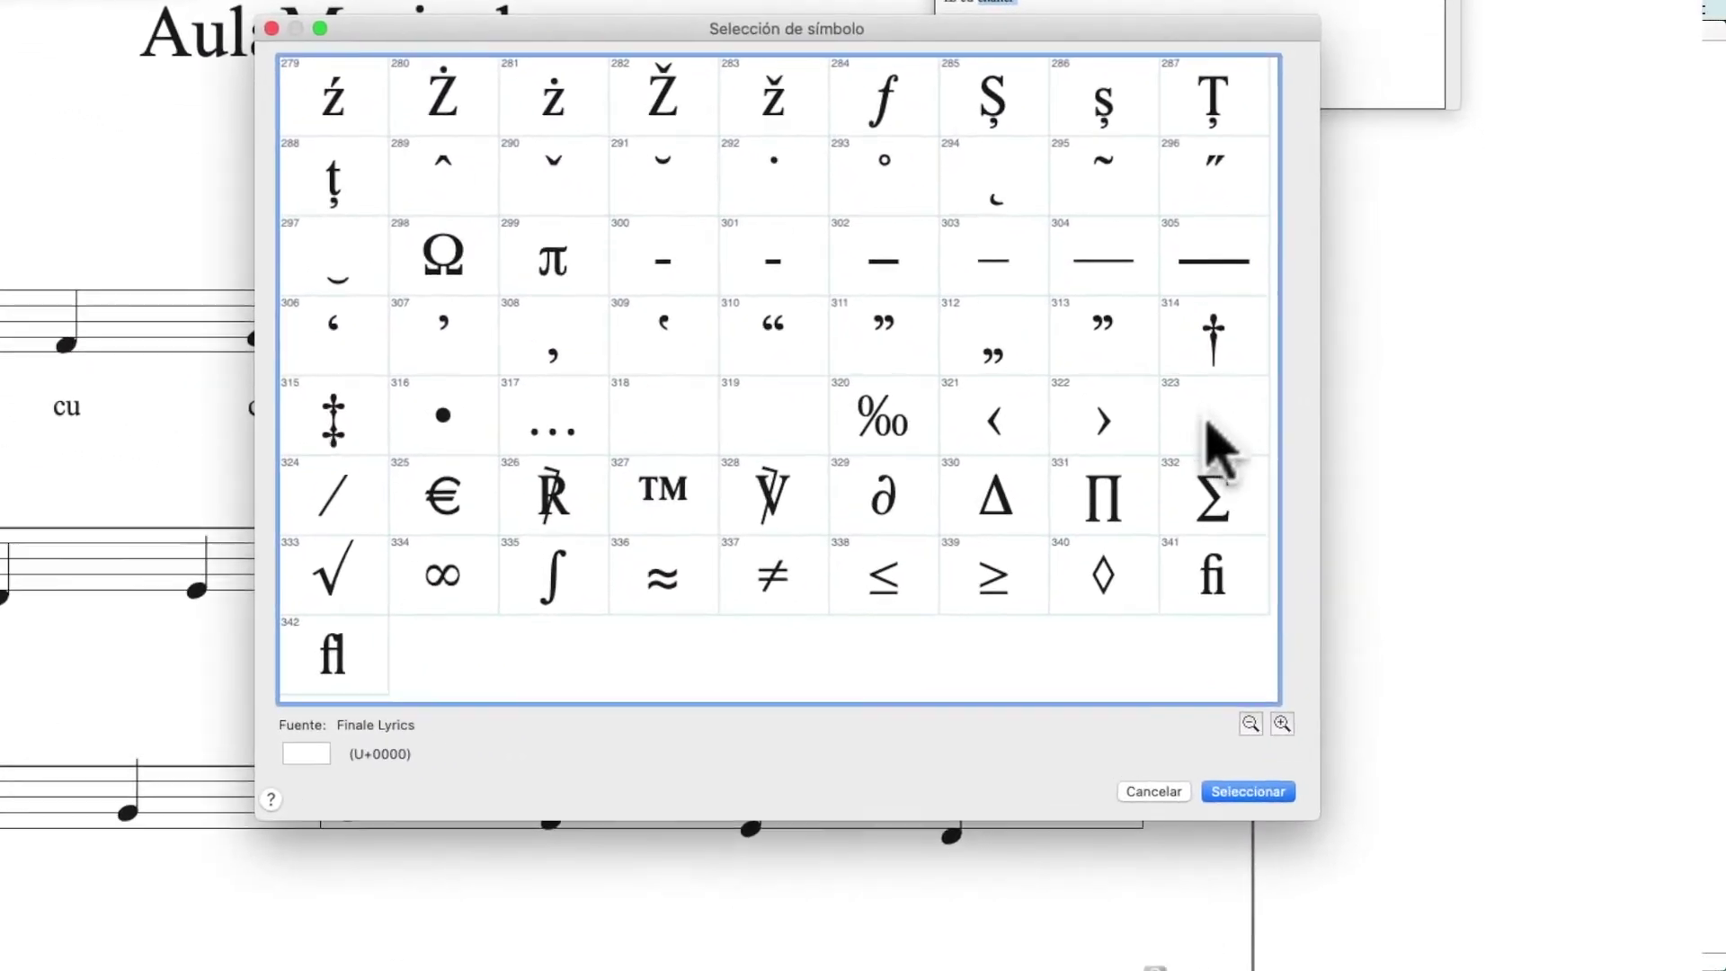
left_click(1356, 476)
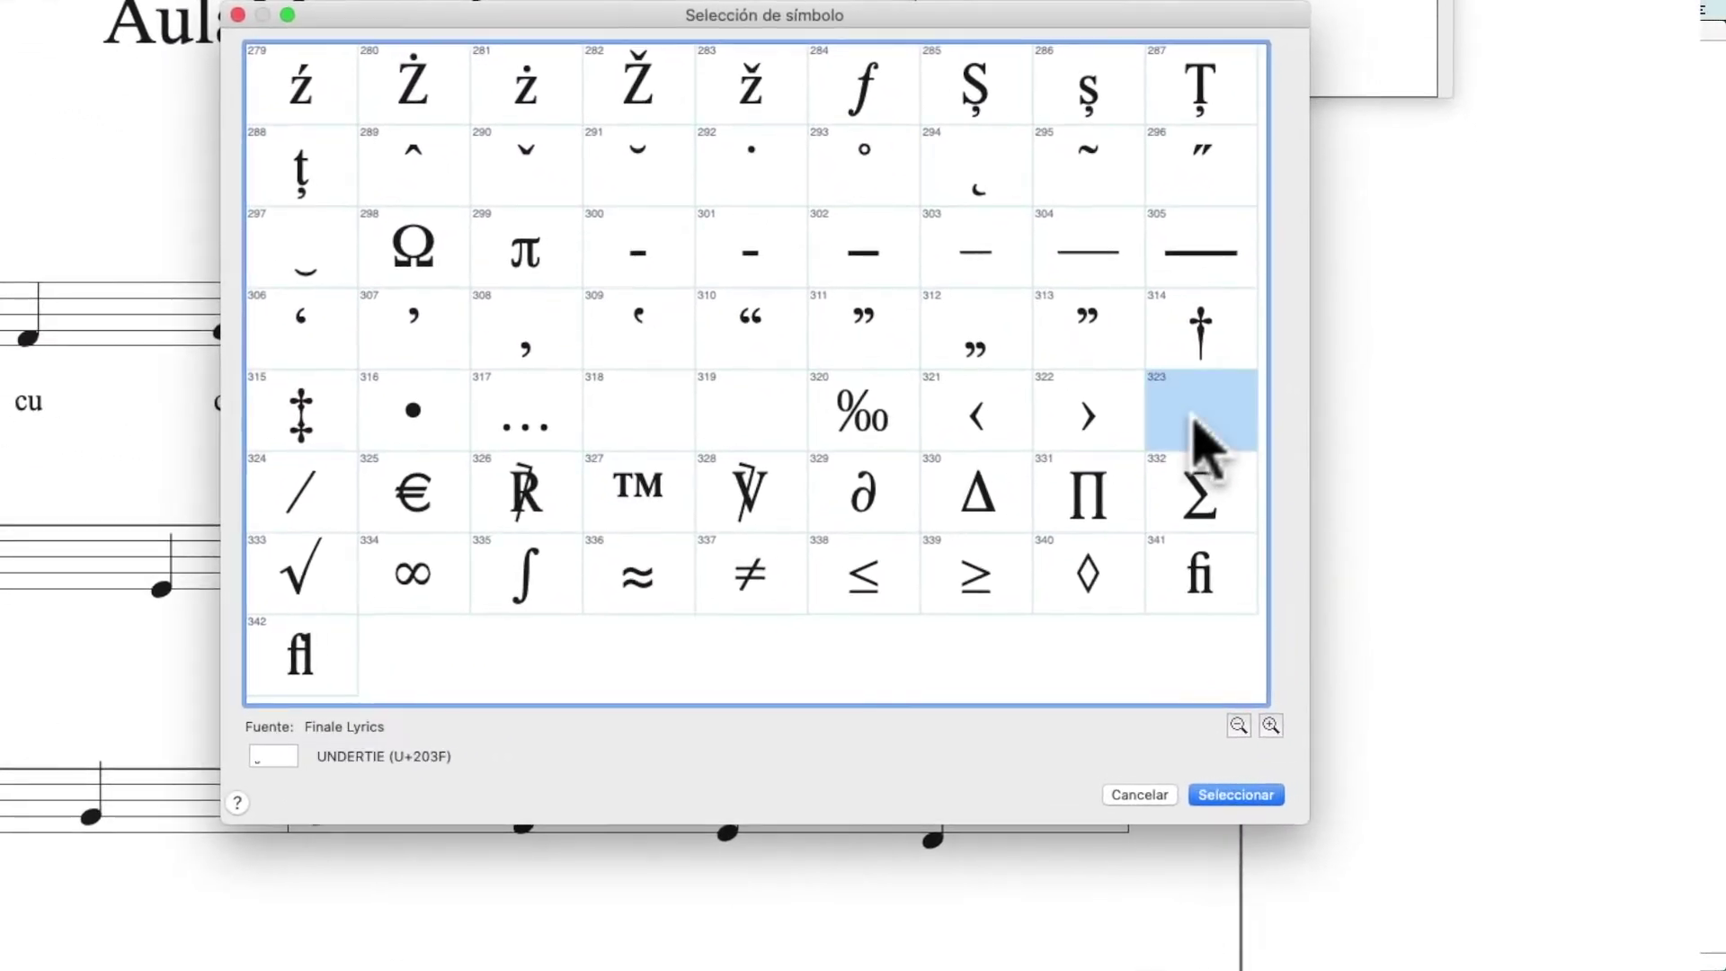
left_click(1236, 794)
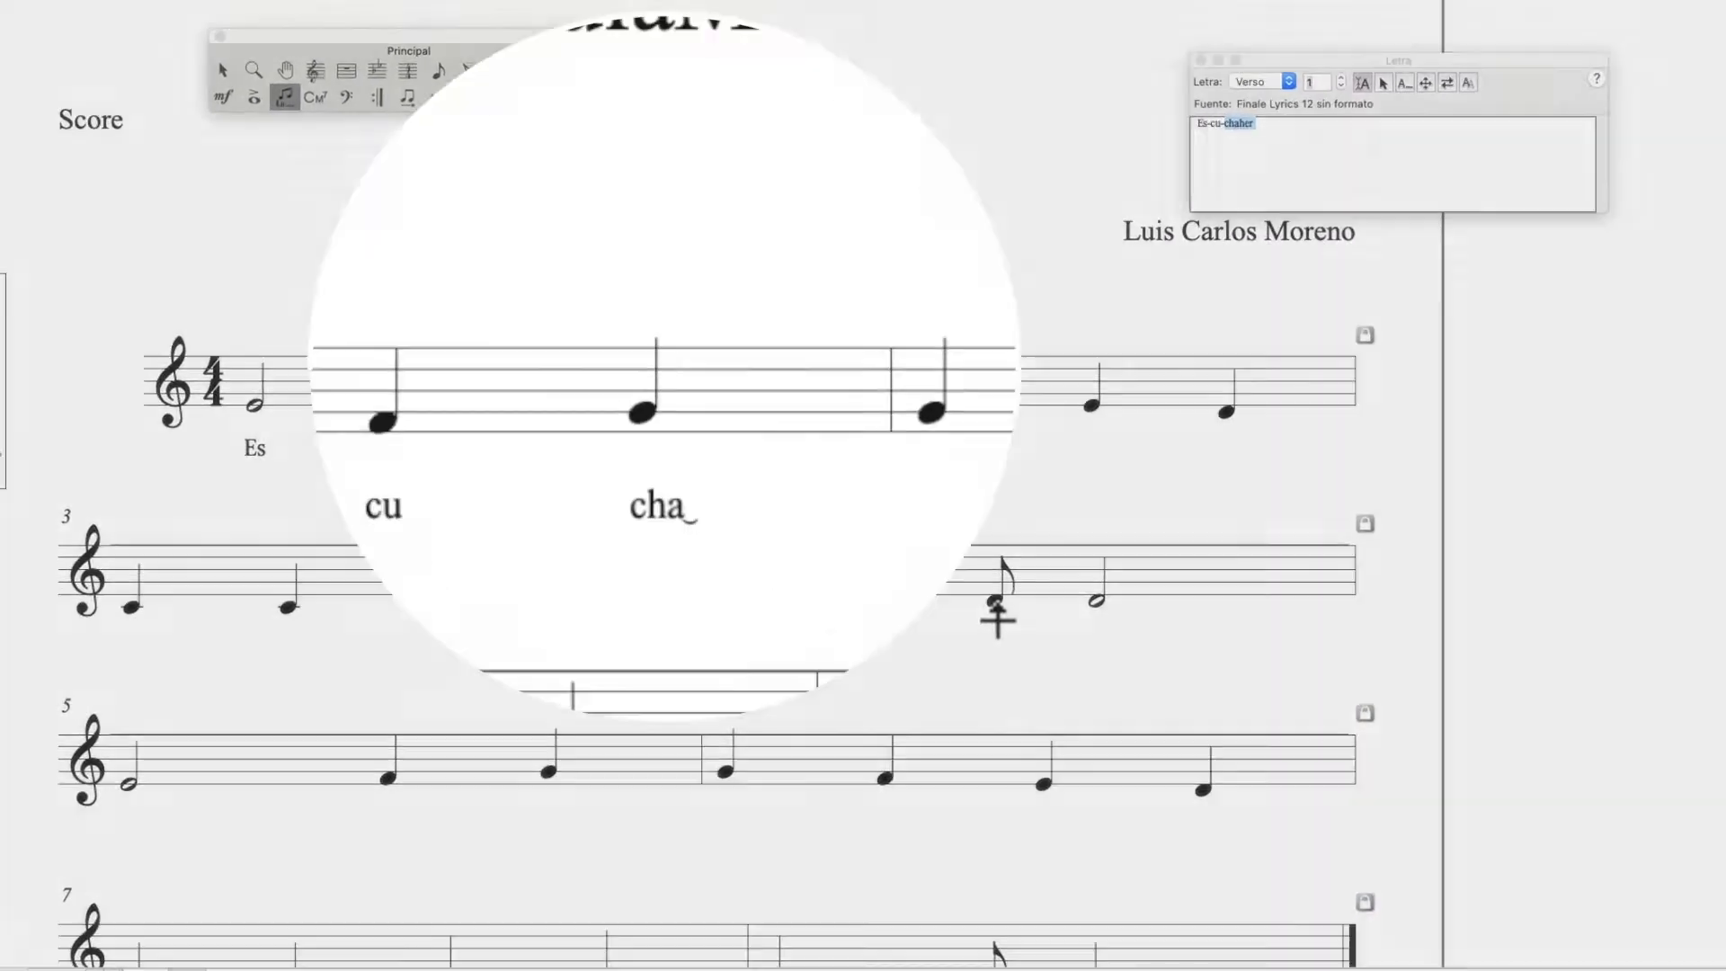
type("her")
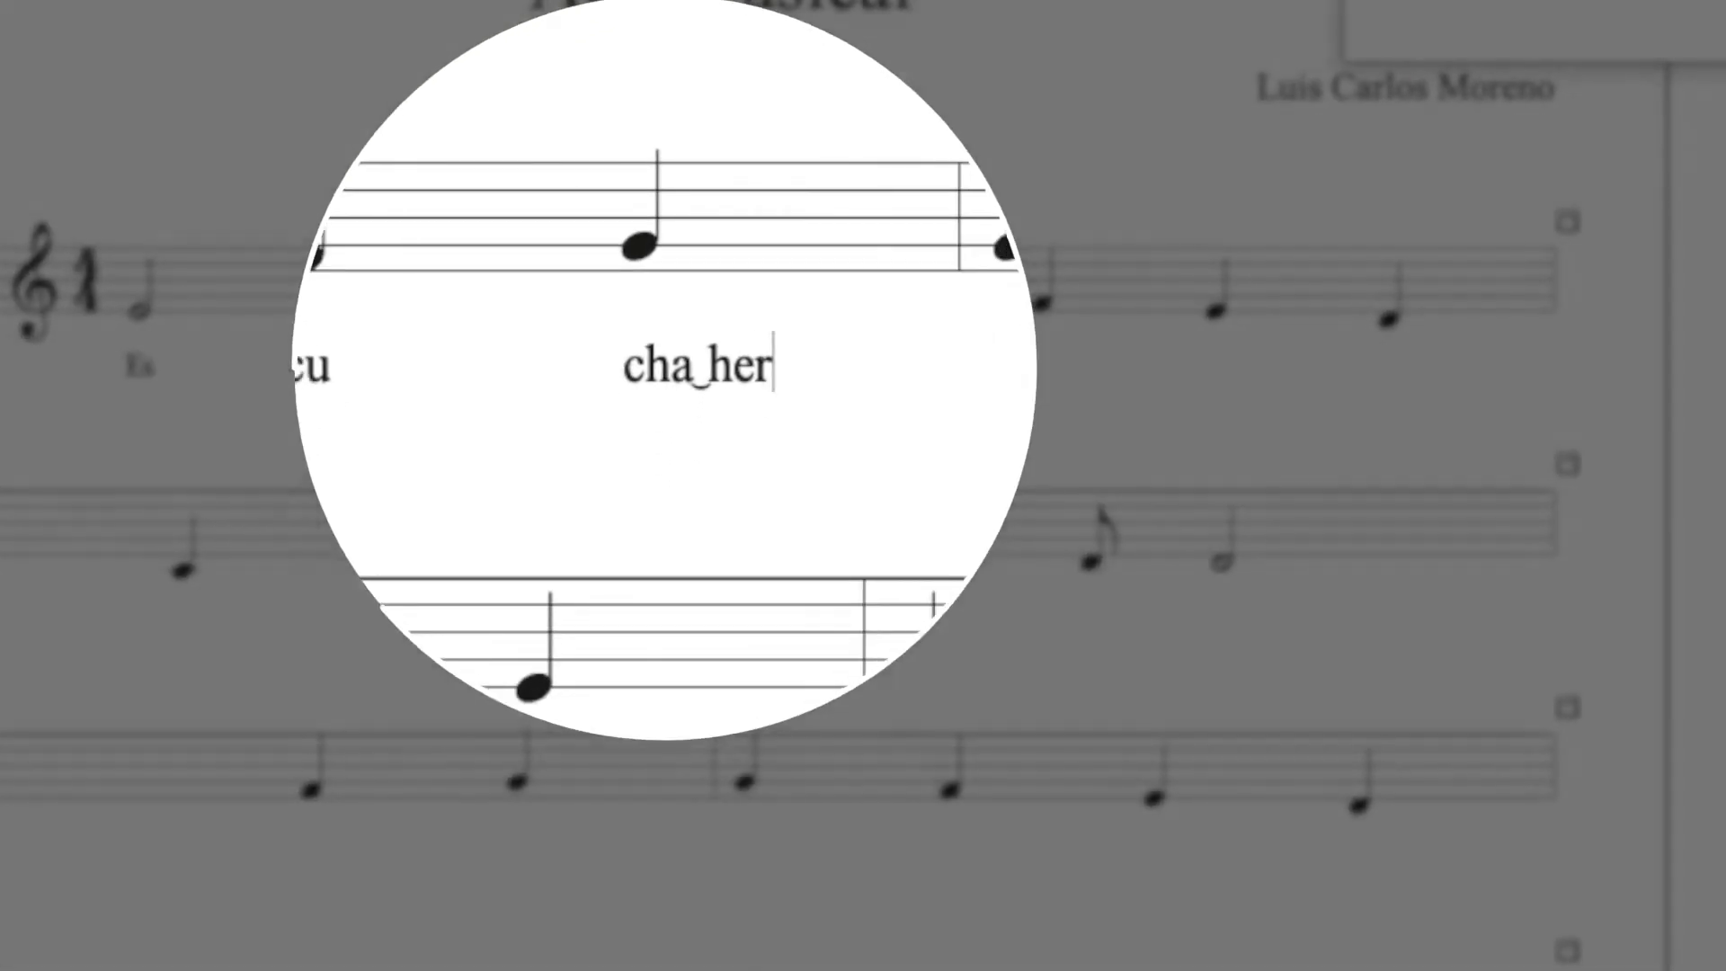
Continue the lyric from "her" with "-ma-no la can-ción de la", one syllable per note into measure 3
type("-ma-")
type("no")
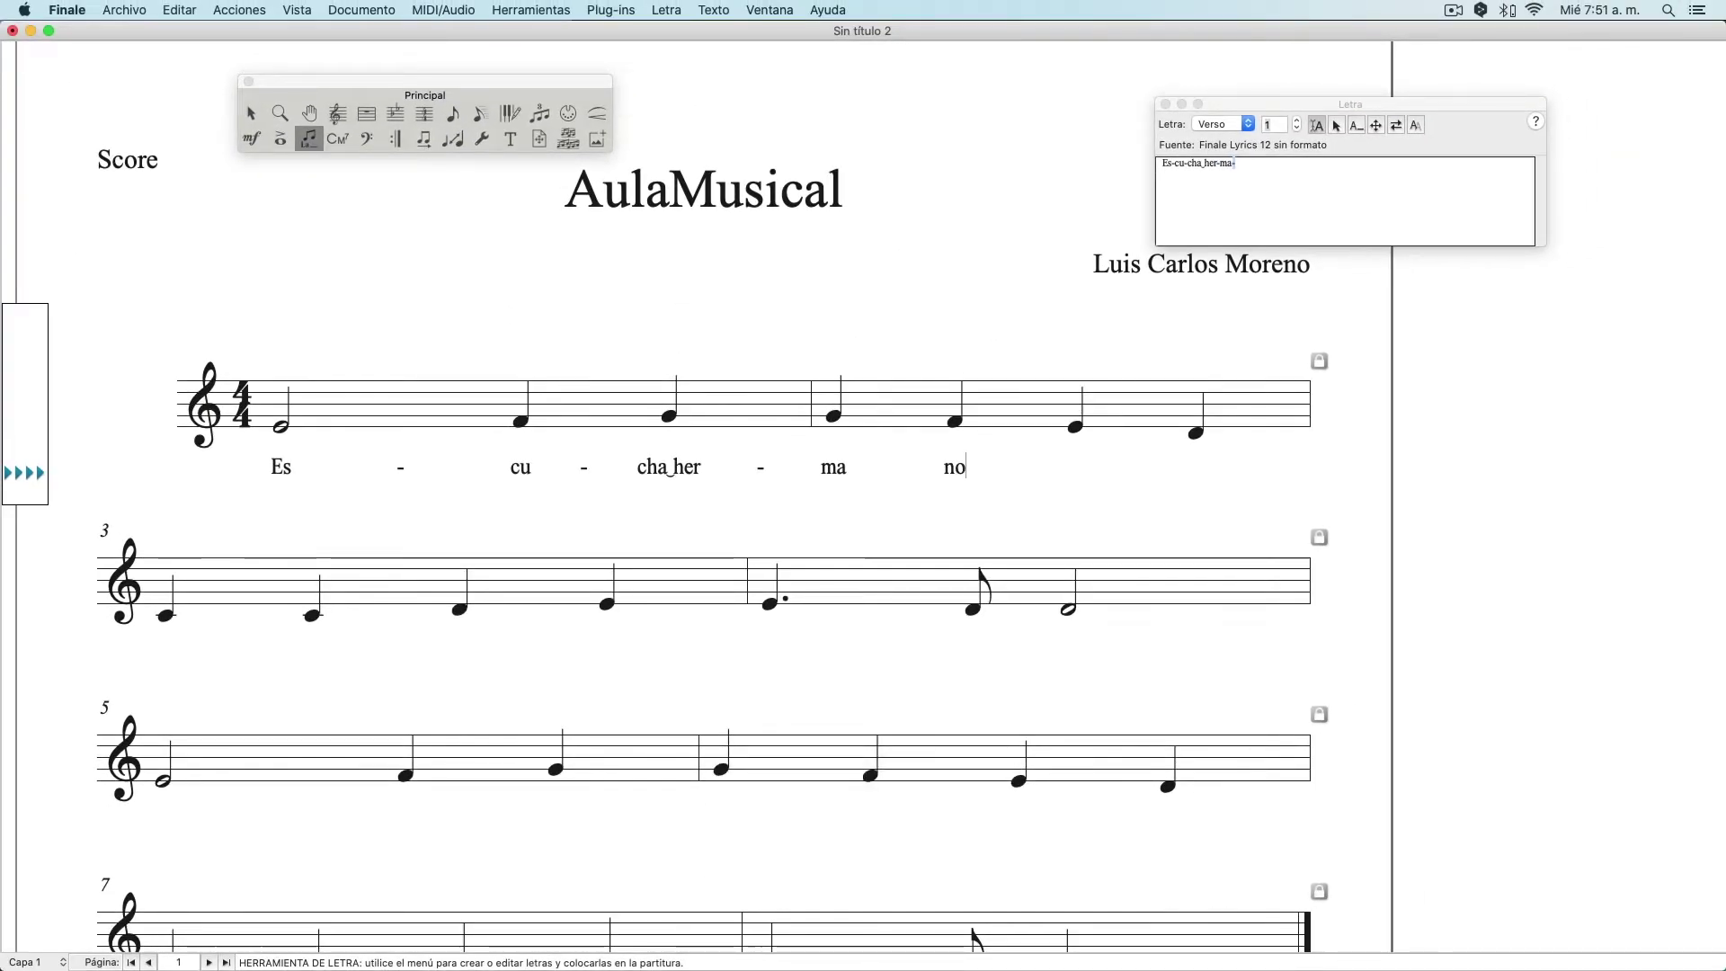
type(" la can-ción de la")
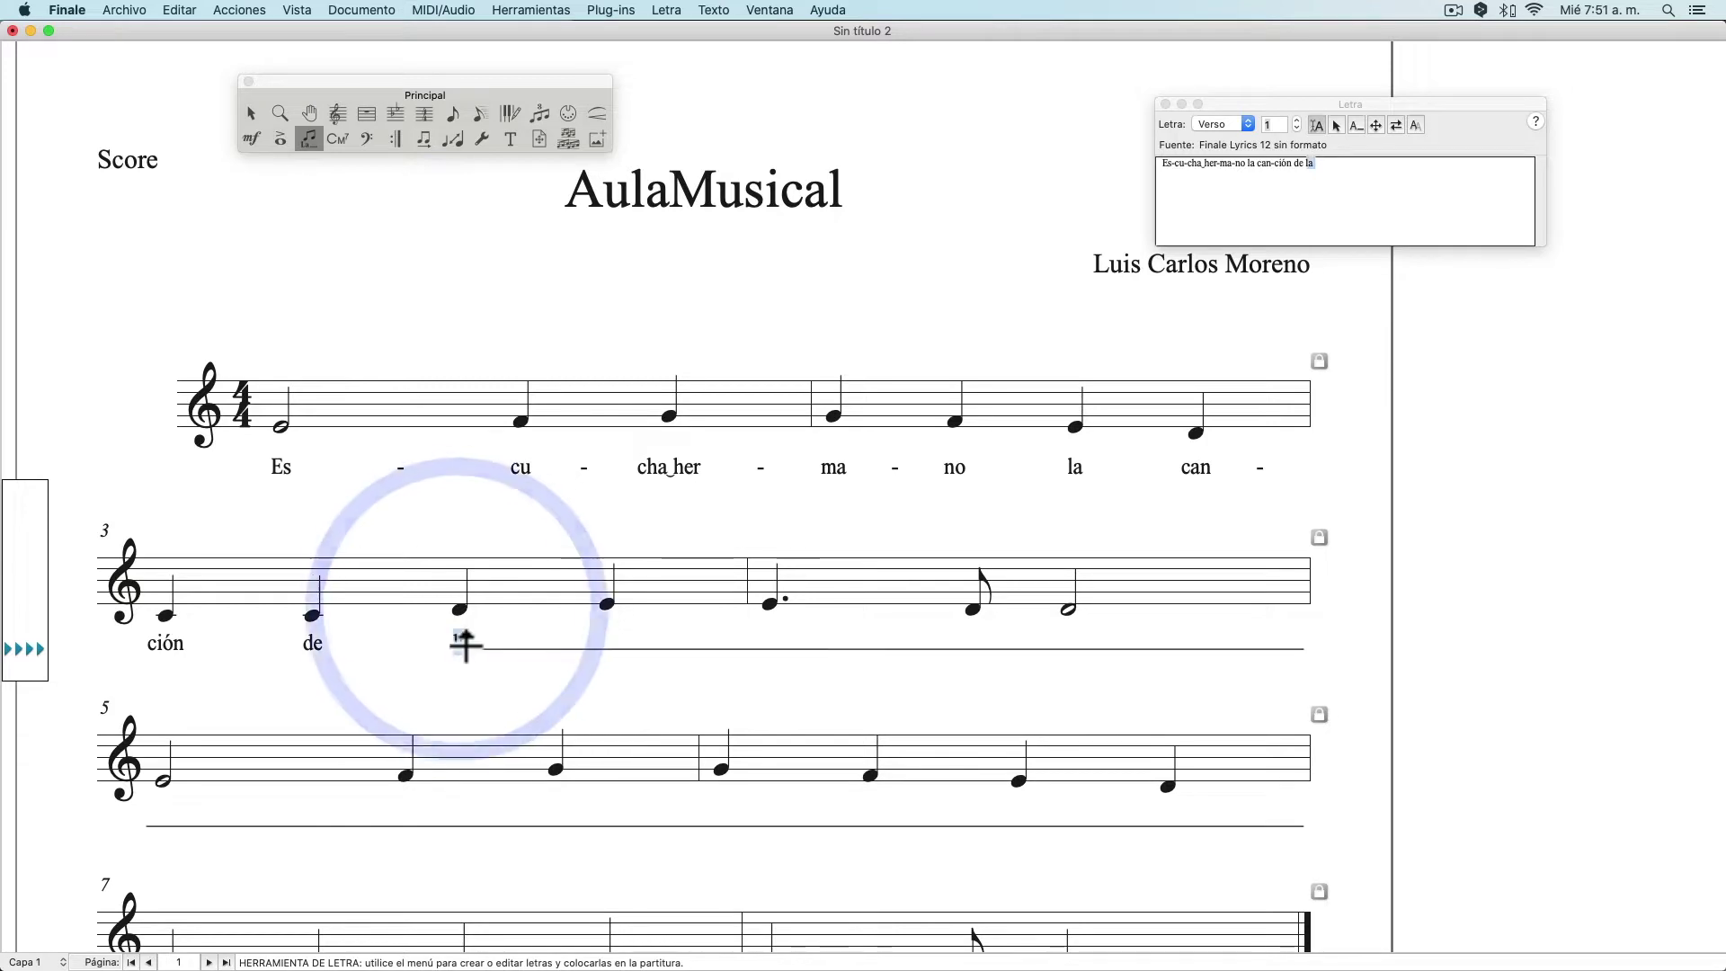
Copy the UNDERTIE (U+203F) character from the symbol selection dialog and close the dialog without inserting anything
left_click(462, 644)
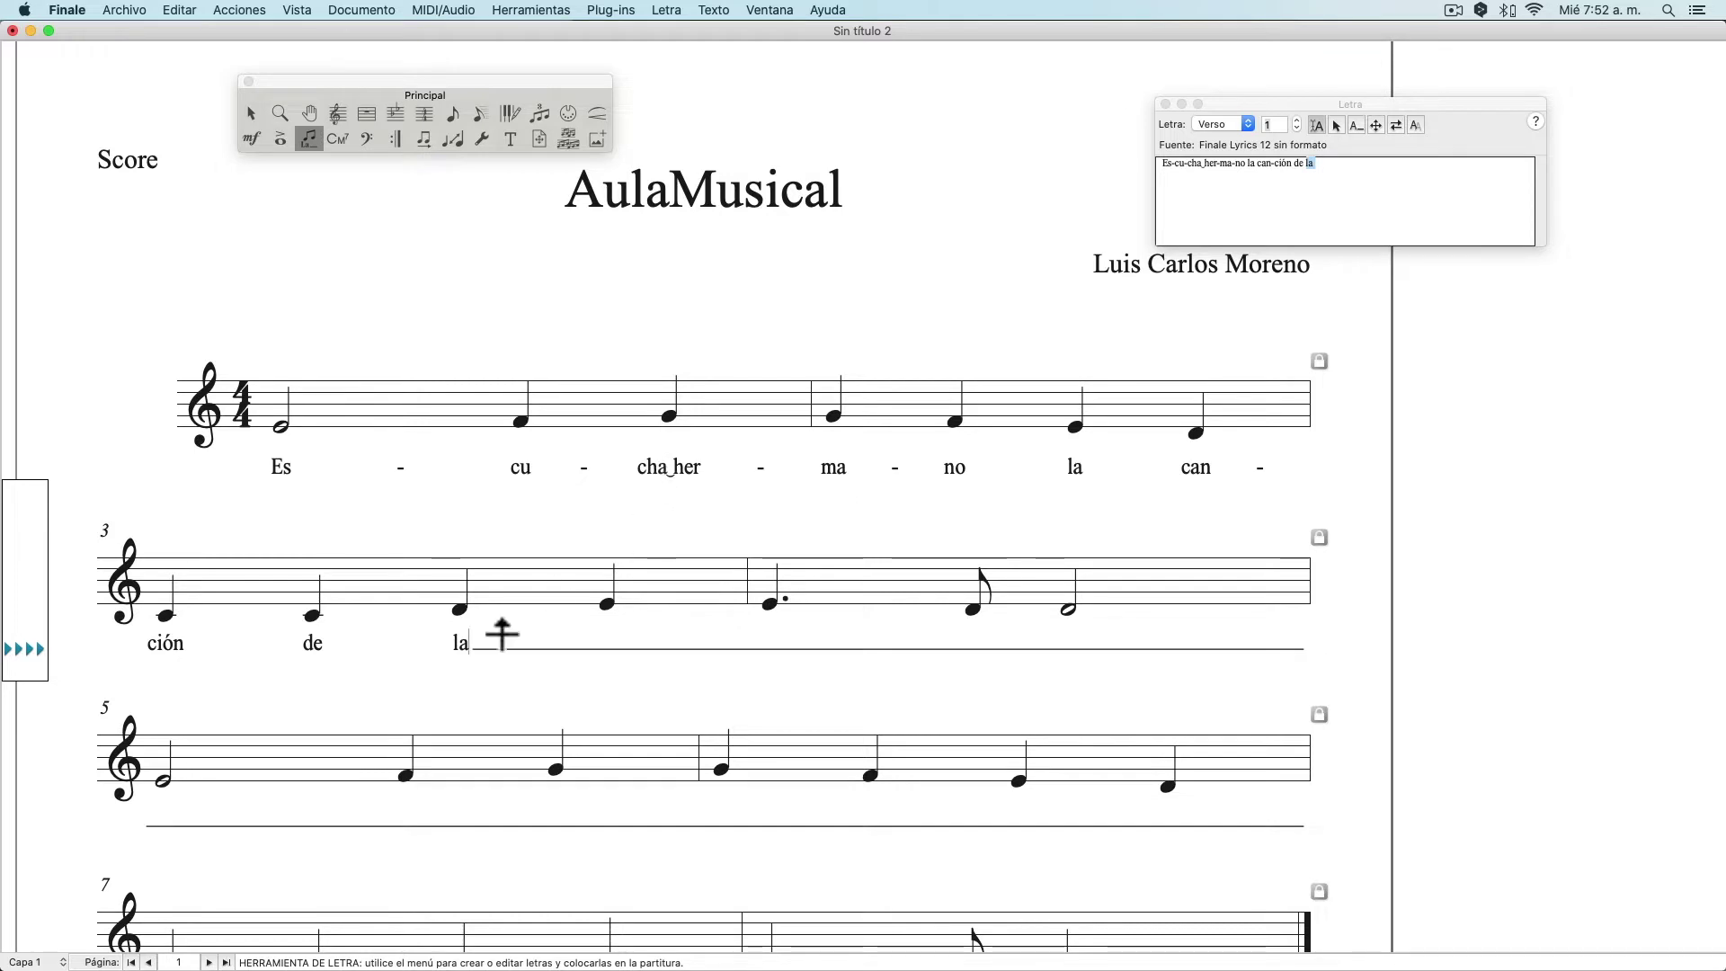
left_click(710, 9)
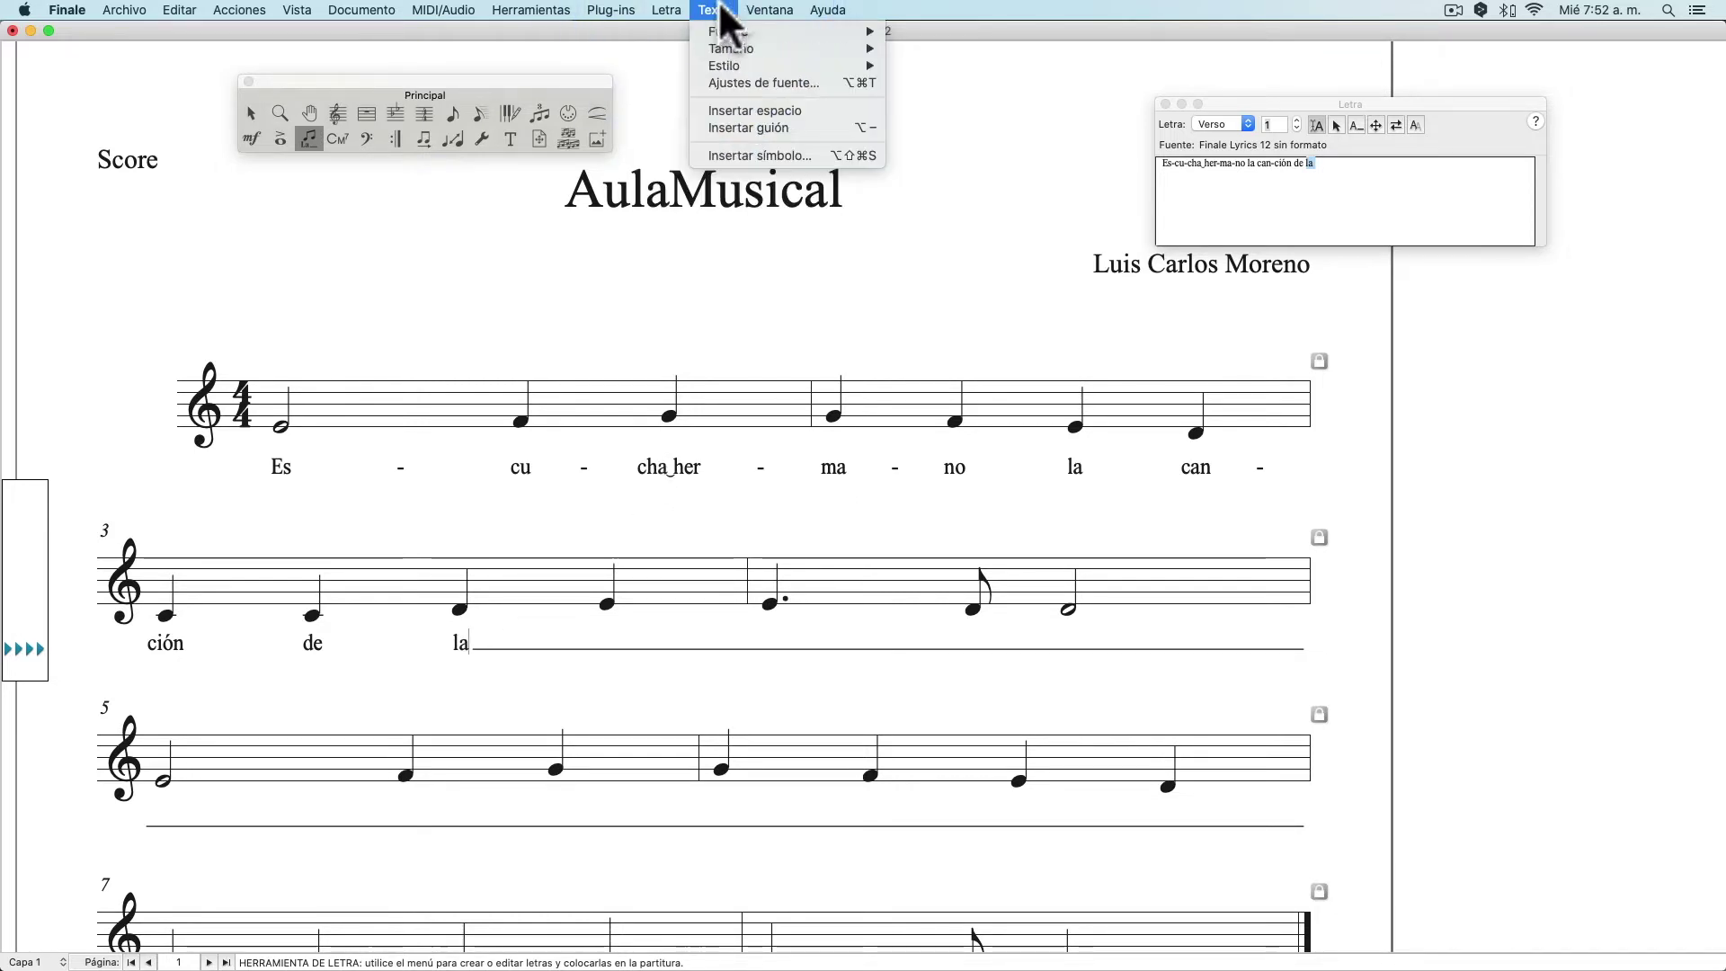
left_click(763, 153)
scroll(1043, 526, "down", 5)
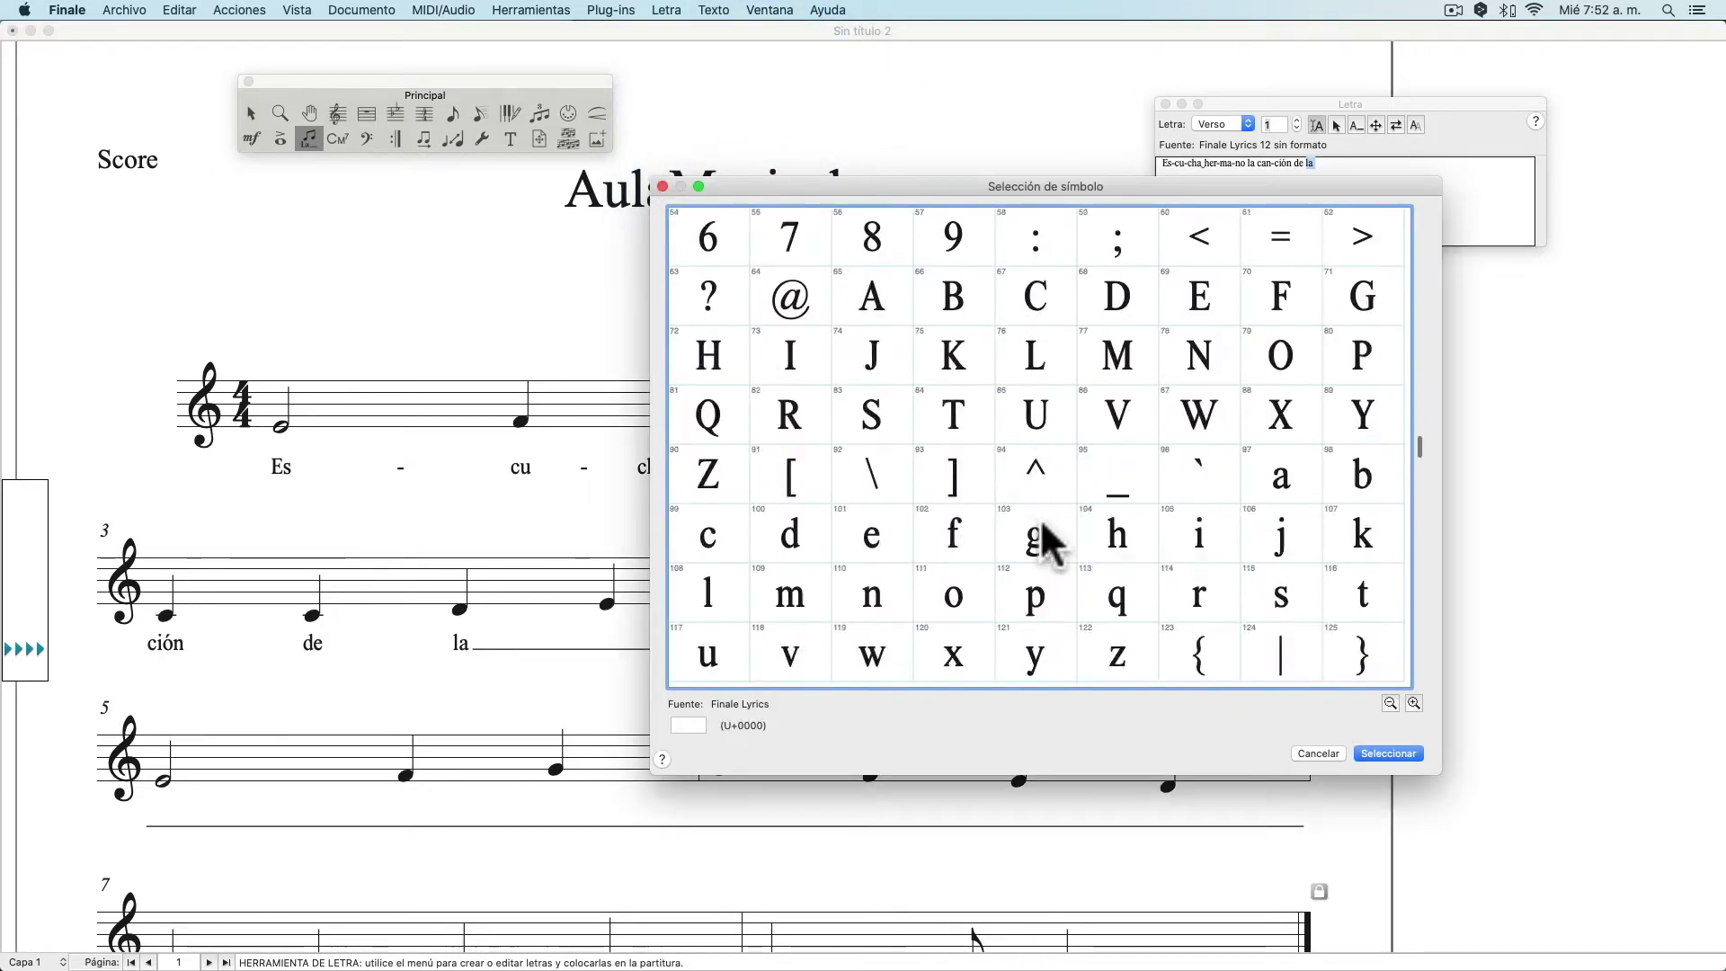
scroll(1045, 542, "down", 10)
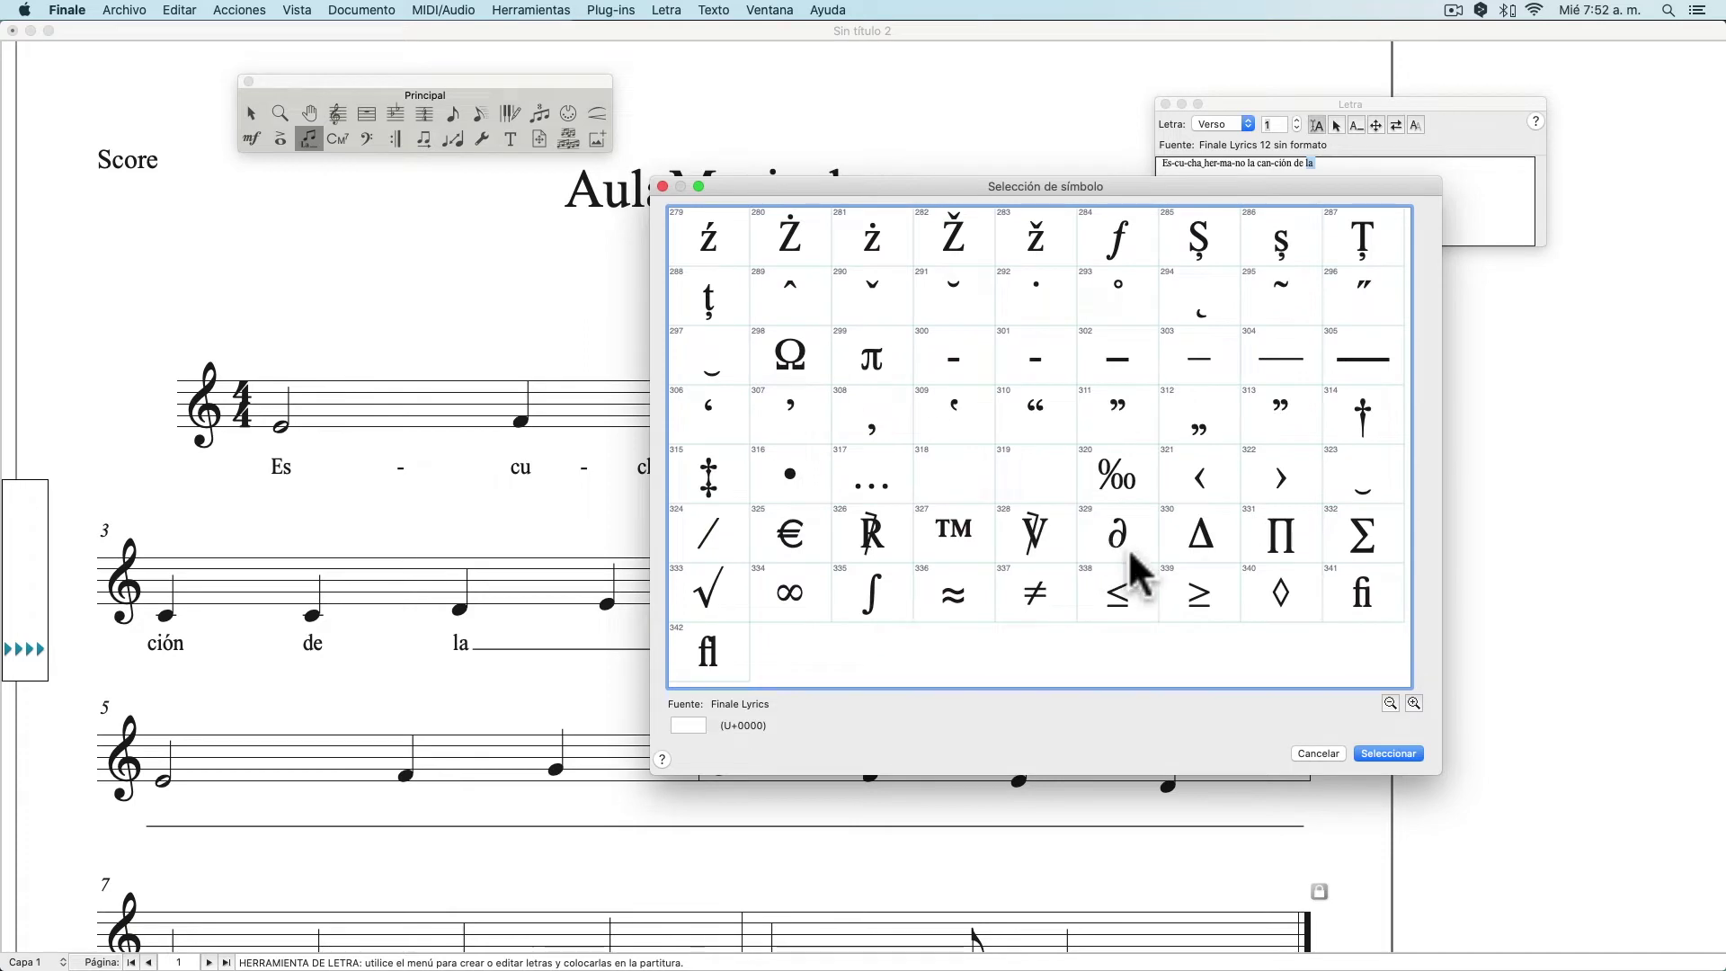
left_click(1373, 475)
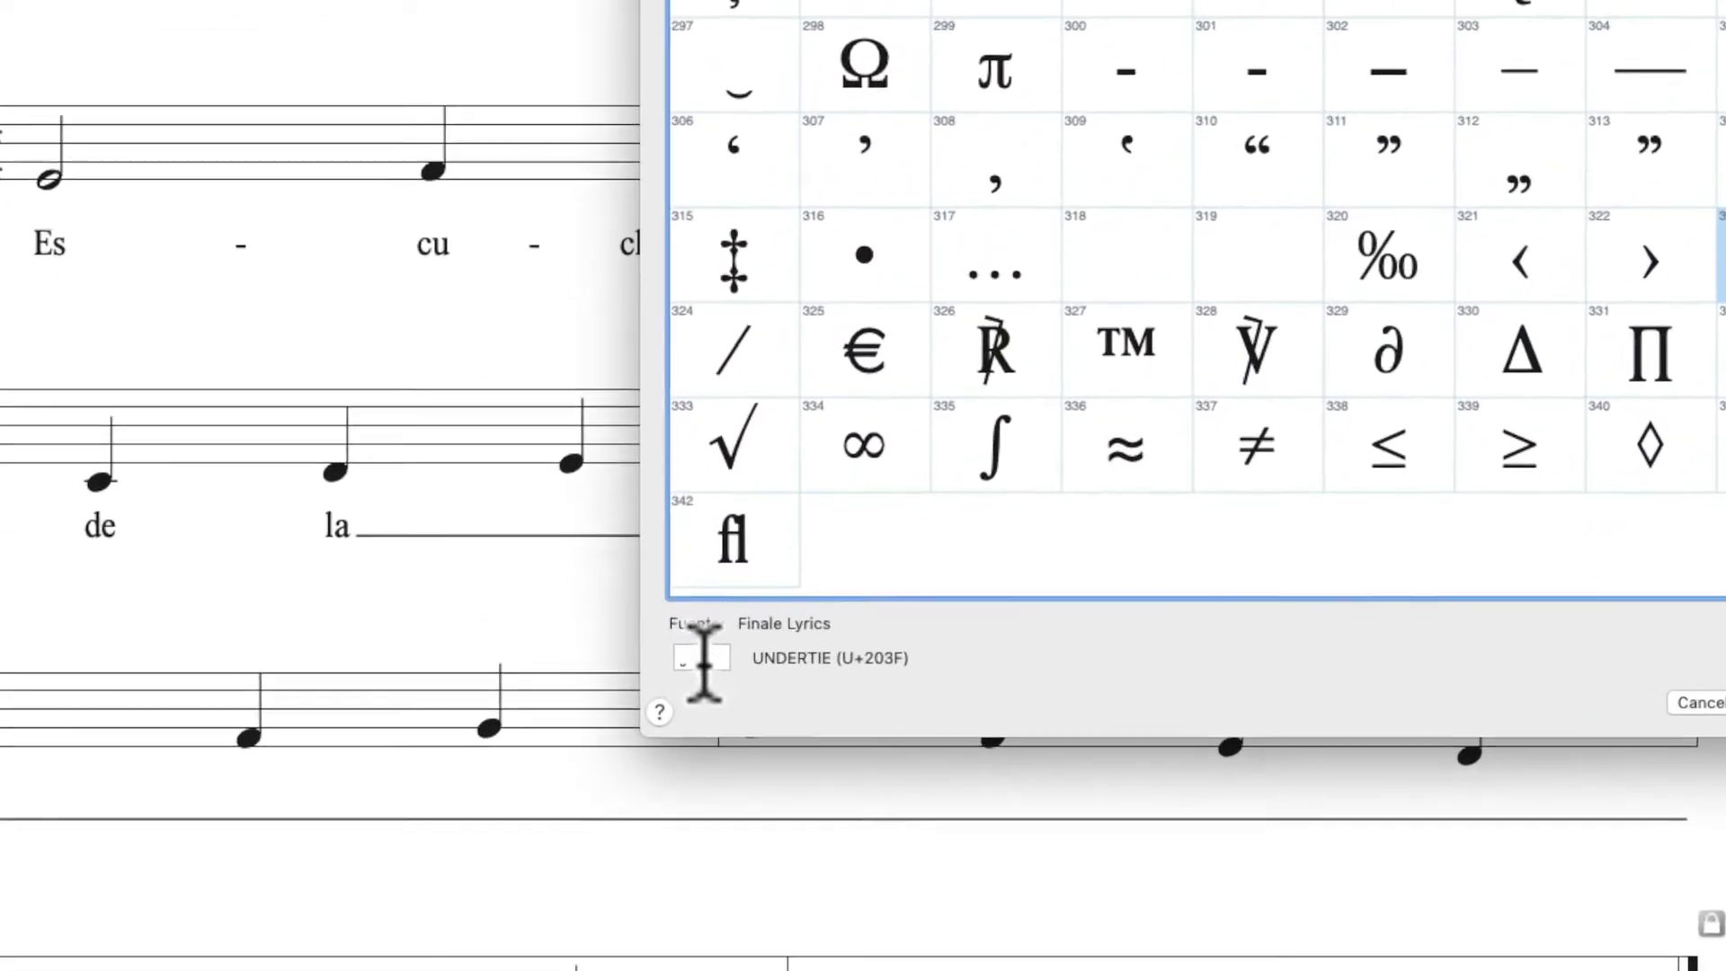
double_click(698, 659)
key("super+c")
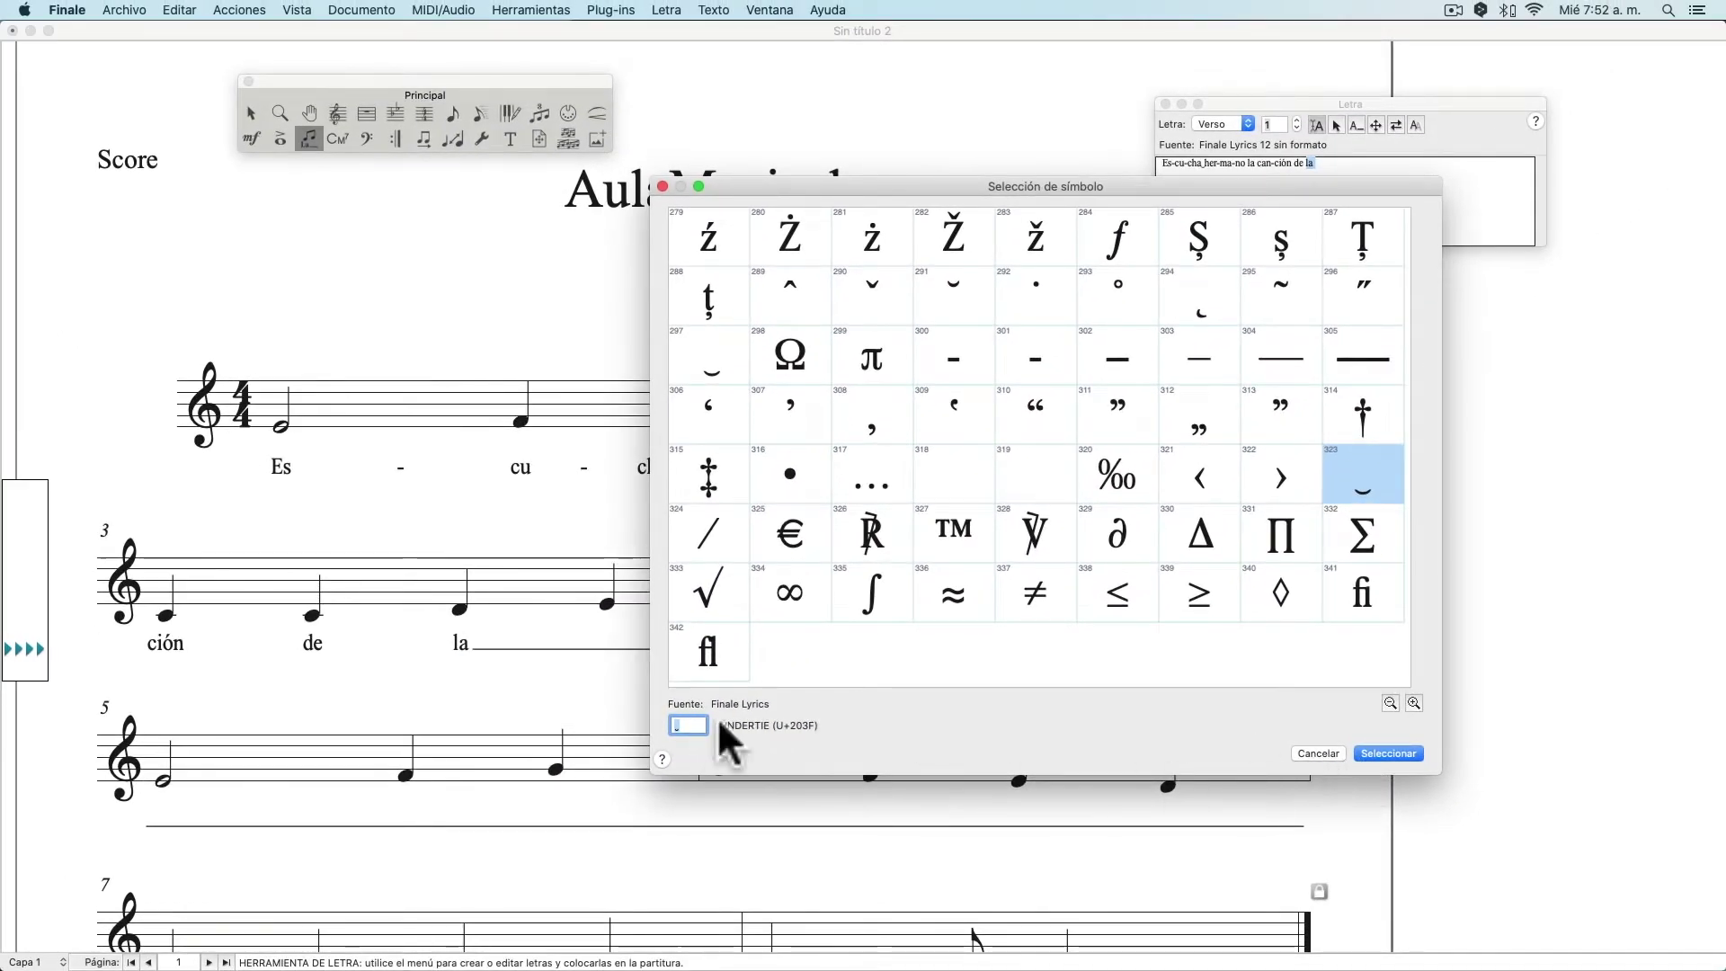
left_click(1313, 753)
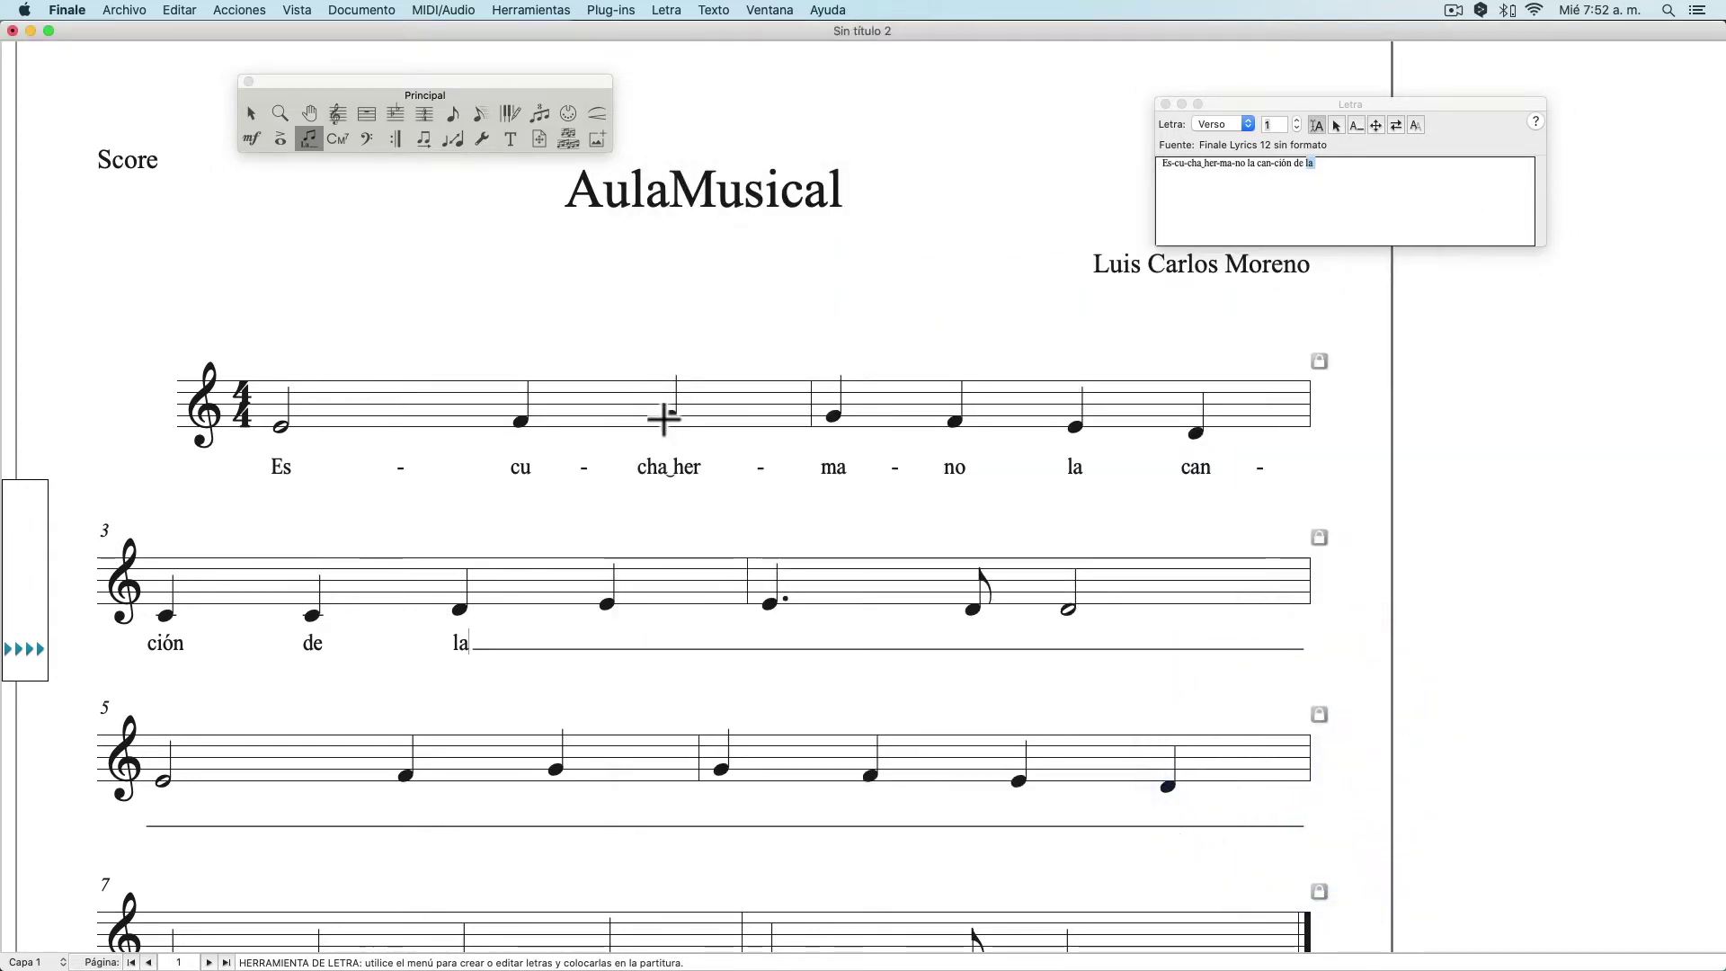
Copy only the undertie character between "cha" and "her" in the lyric of measure 1
left_click(671, 463)
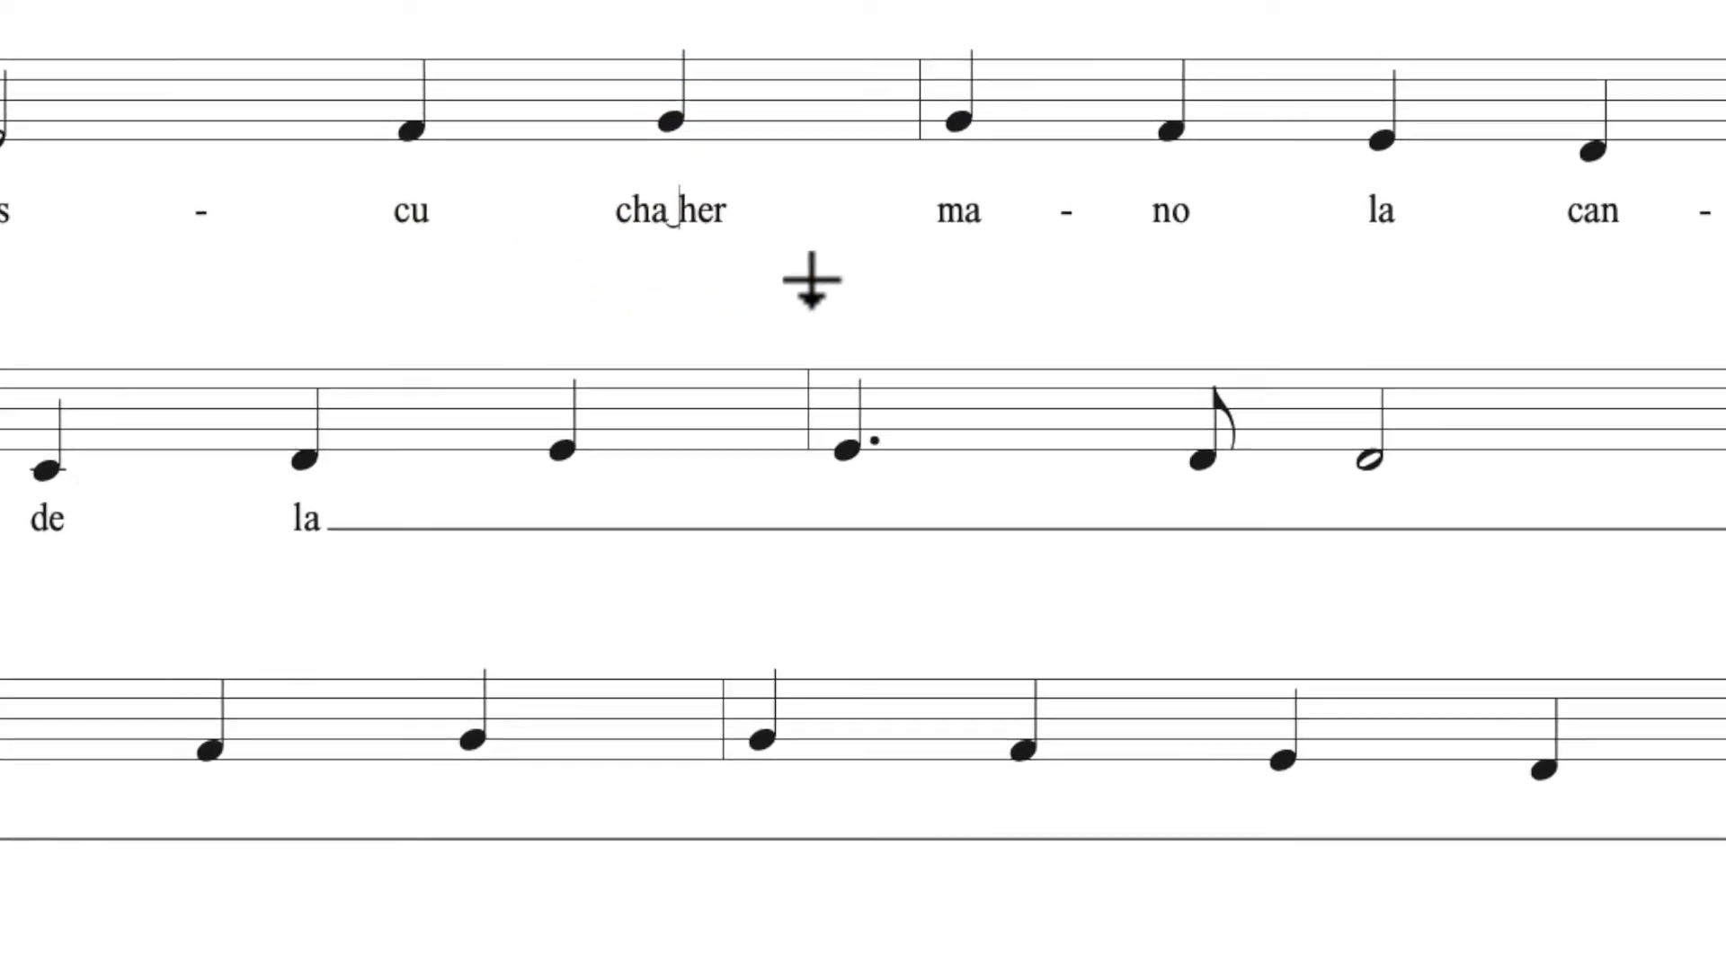
key("shift")
key("shift+Left")
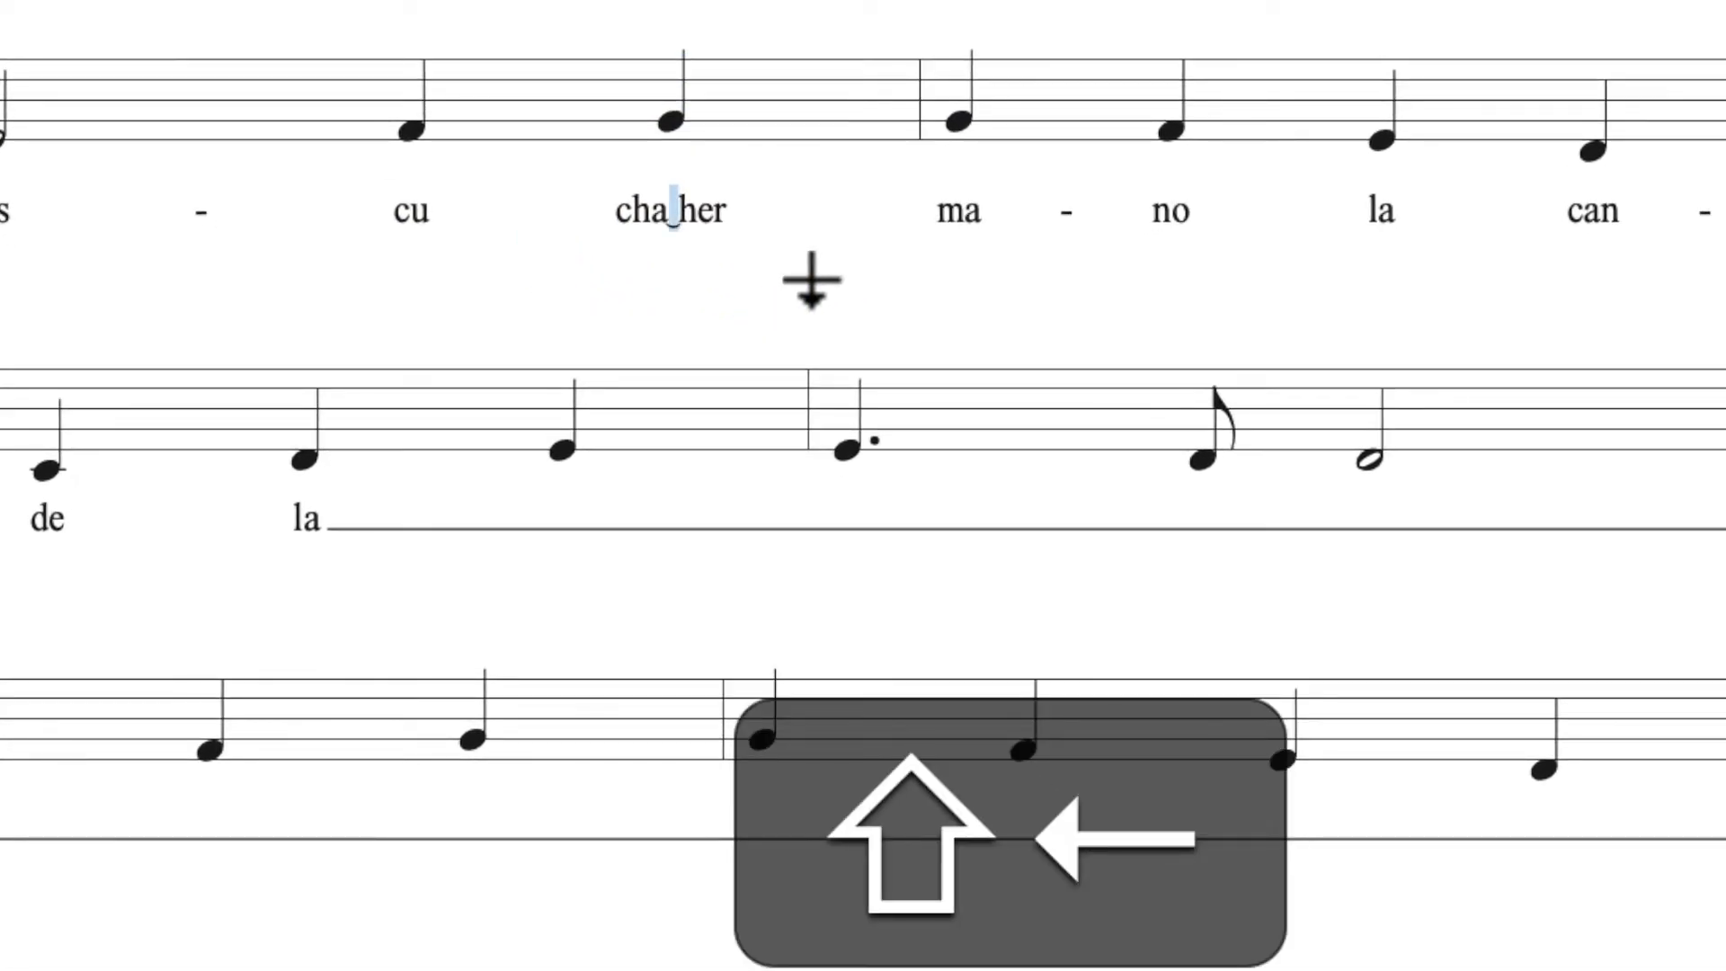
key("super+c")
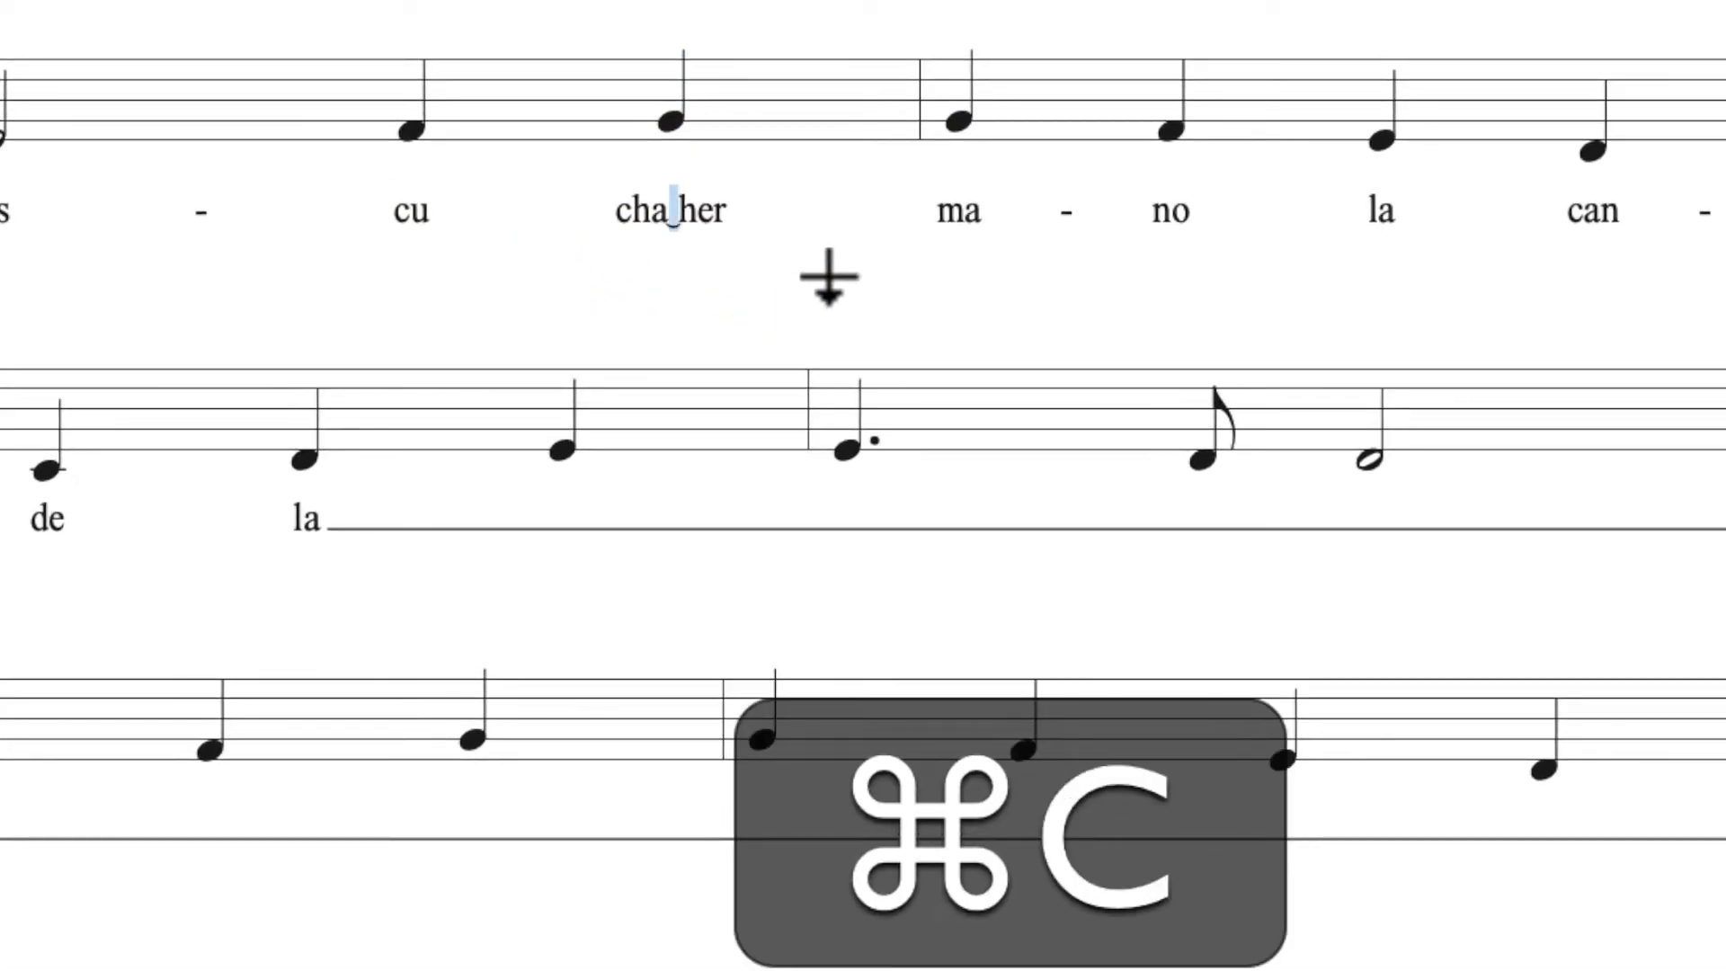
Paste the copied undertie after "la" under the third note of measure 3 and add "a" behind it
double_click(308, 519)
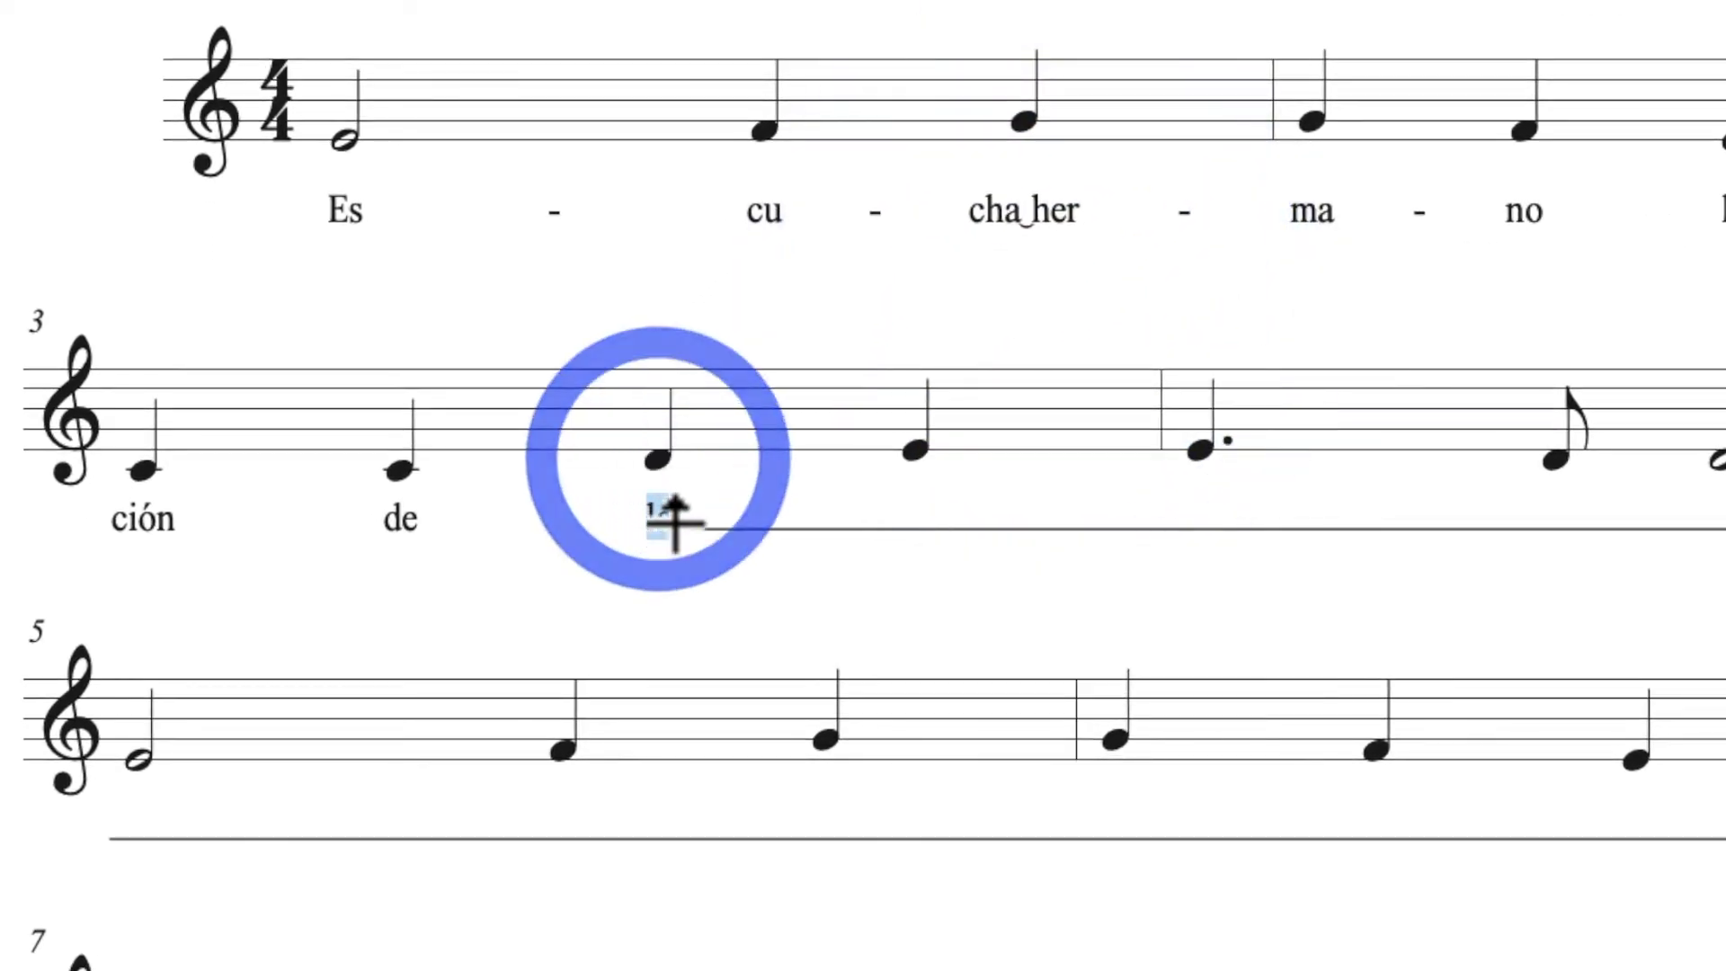
key("space")
left_click(665, 465)
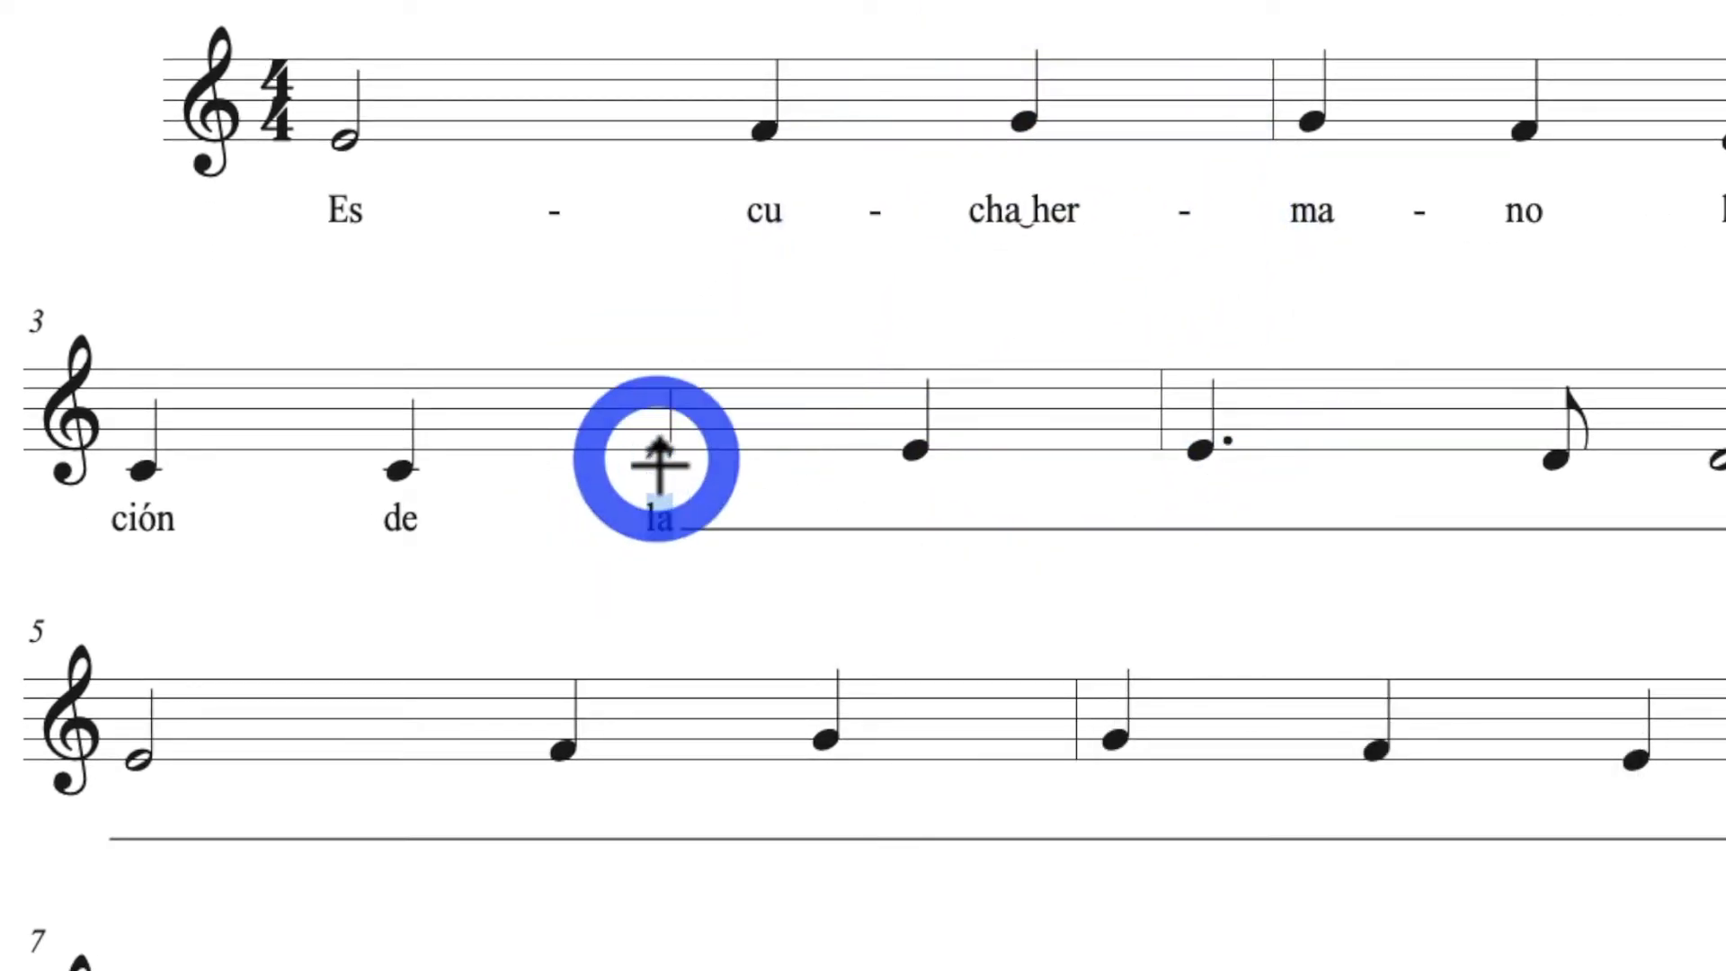
double_click(667, 518)
key("super+v")
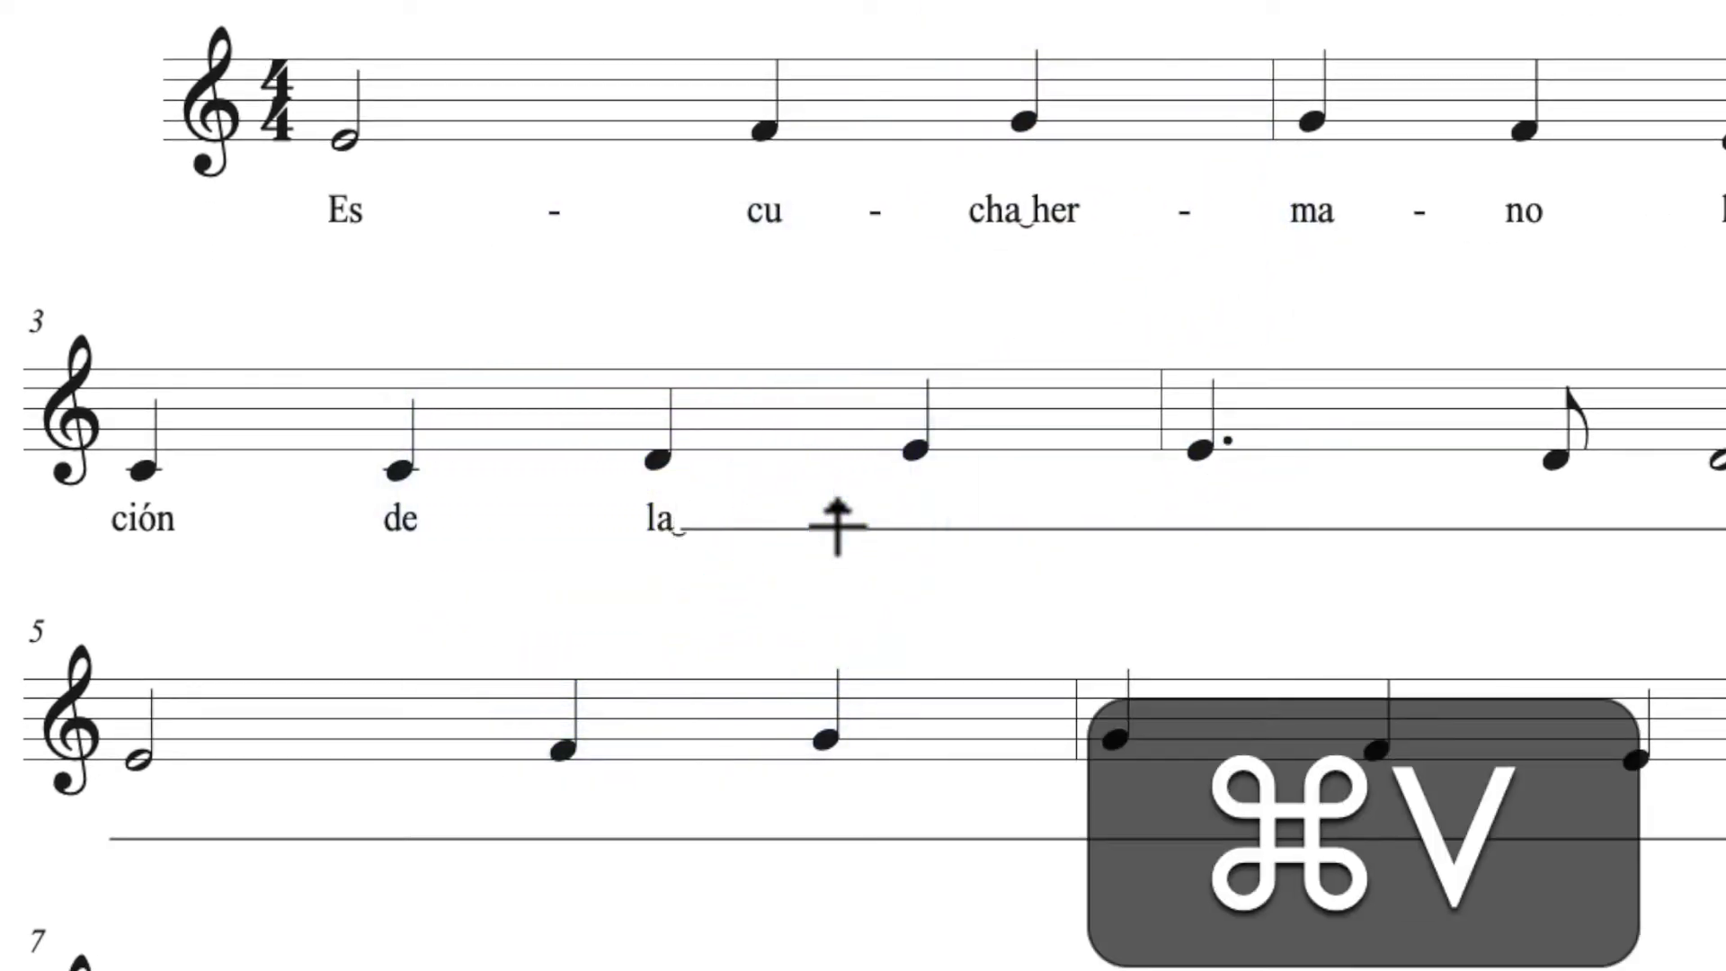
left_click(665, 465)
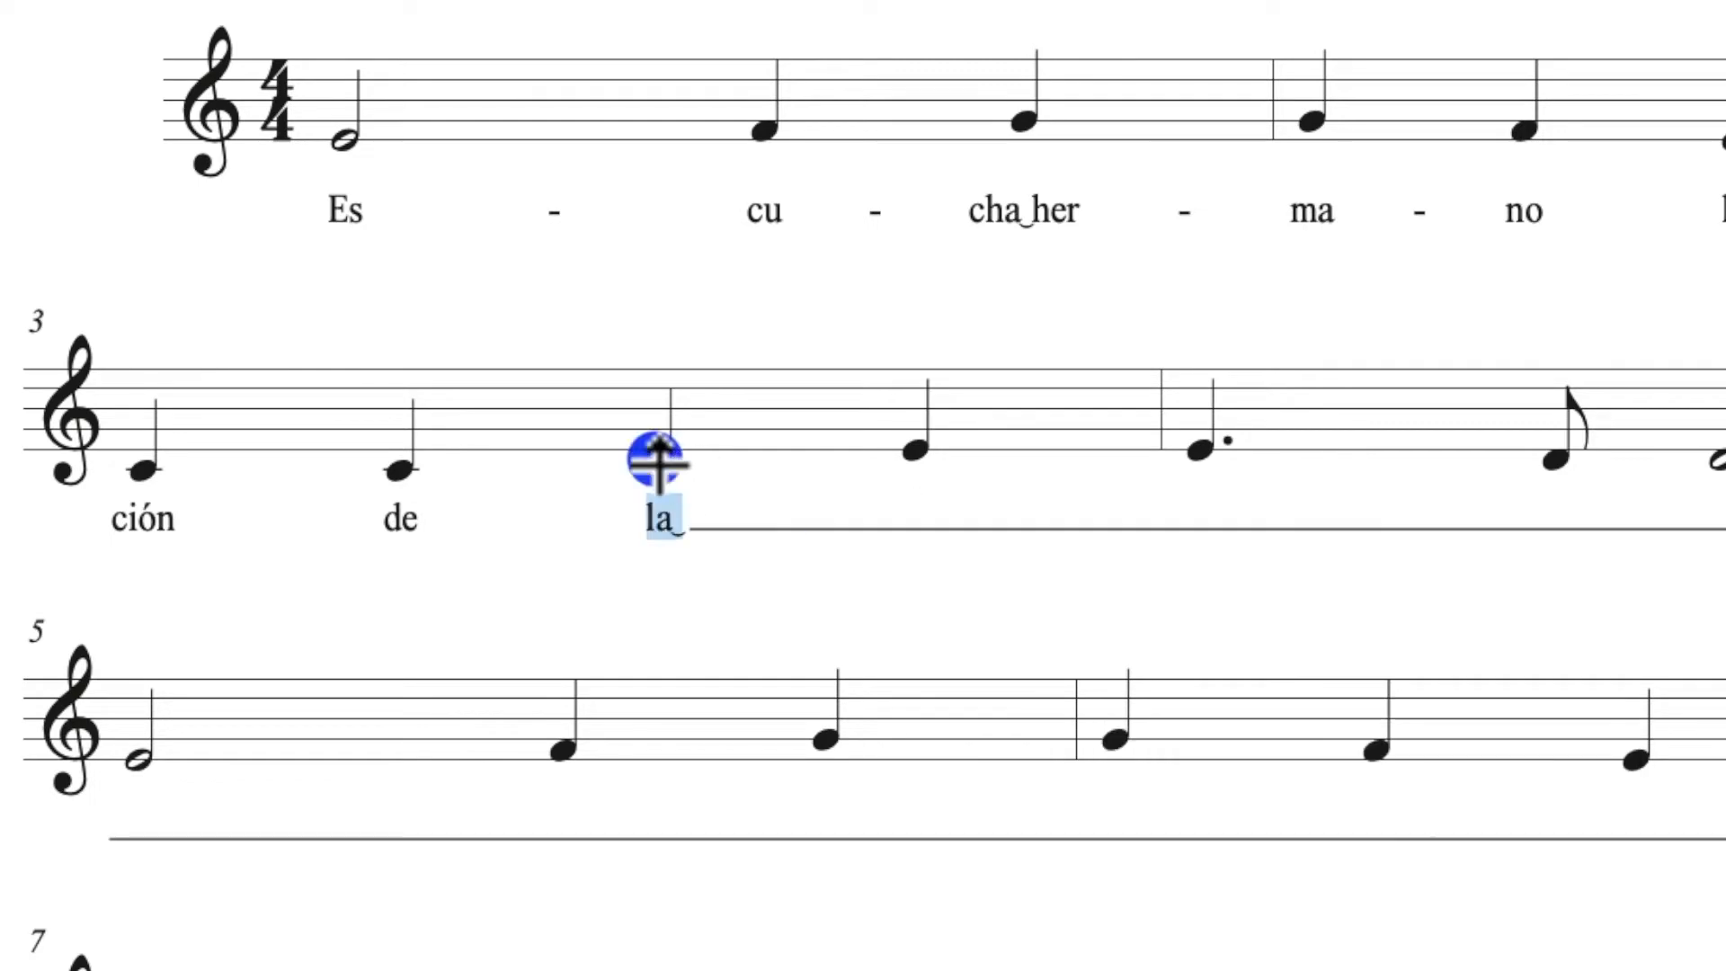
left_click(688, 519)
type("a")
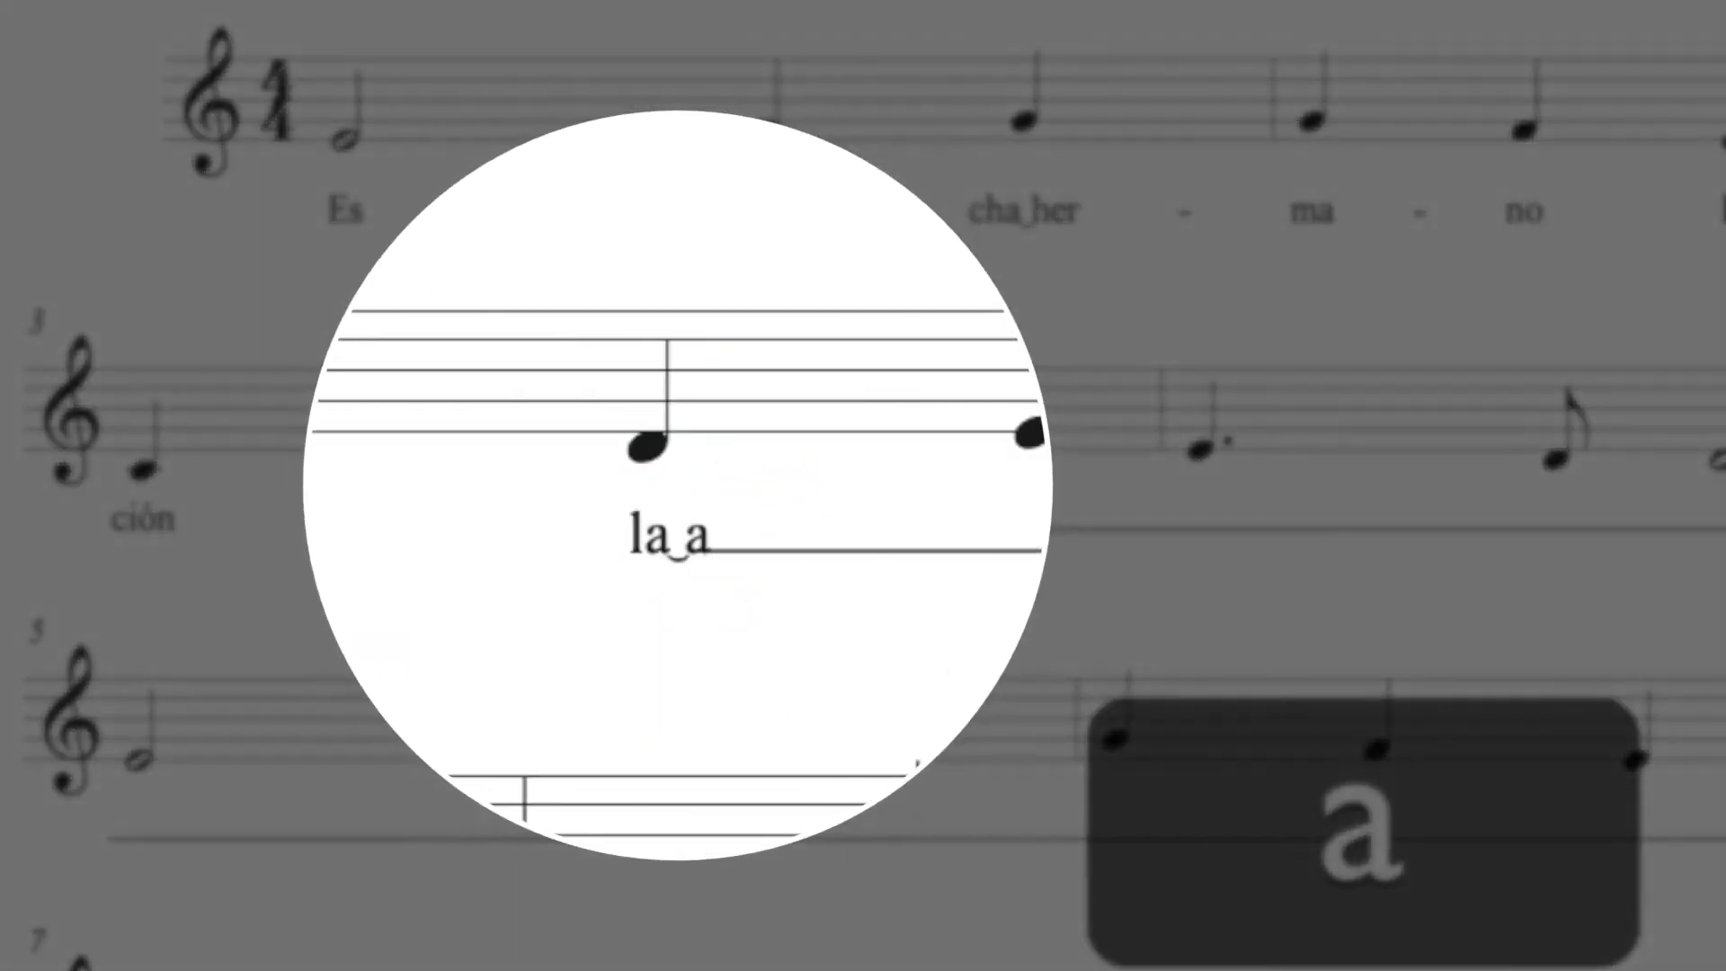
Continue the lyric with "-le-grí", extend "grí" over the eighth note of measure 4 and put "a." under its half note
type("-le-grí")
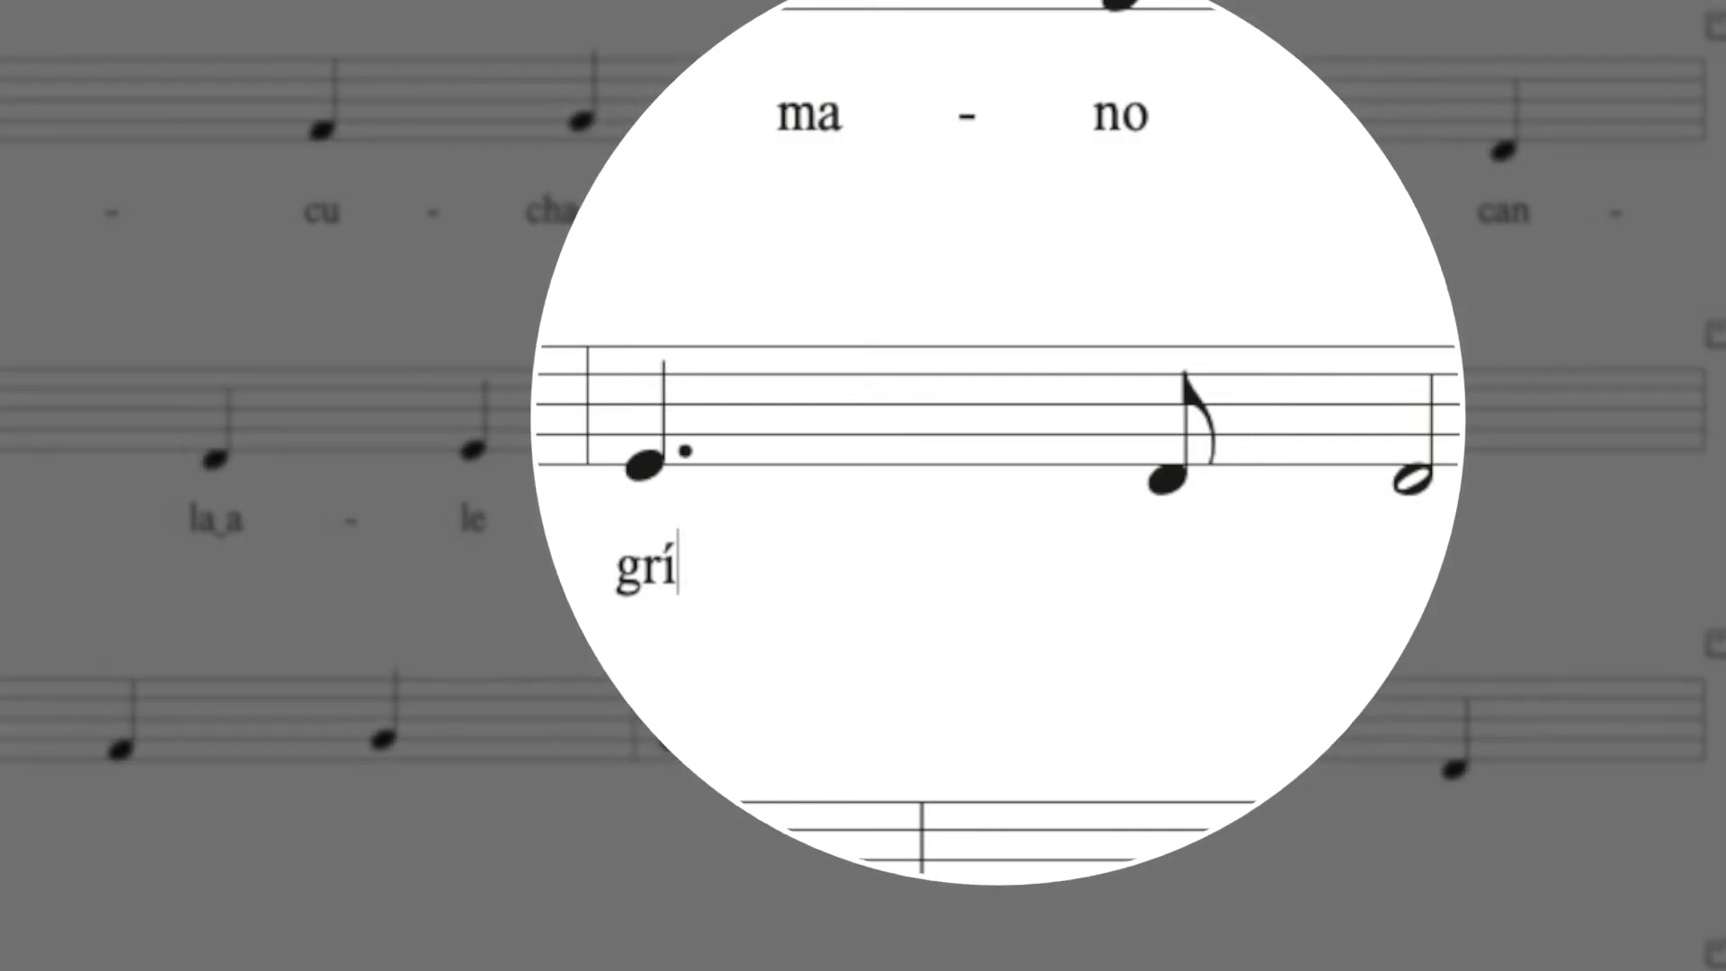
key("minus")
key("underscore")
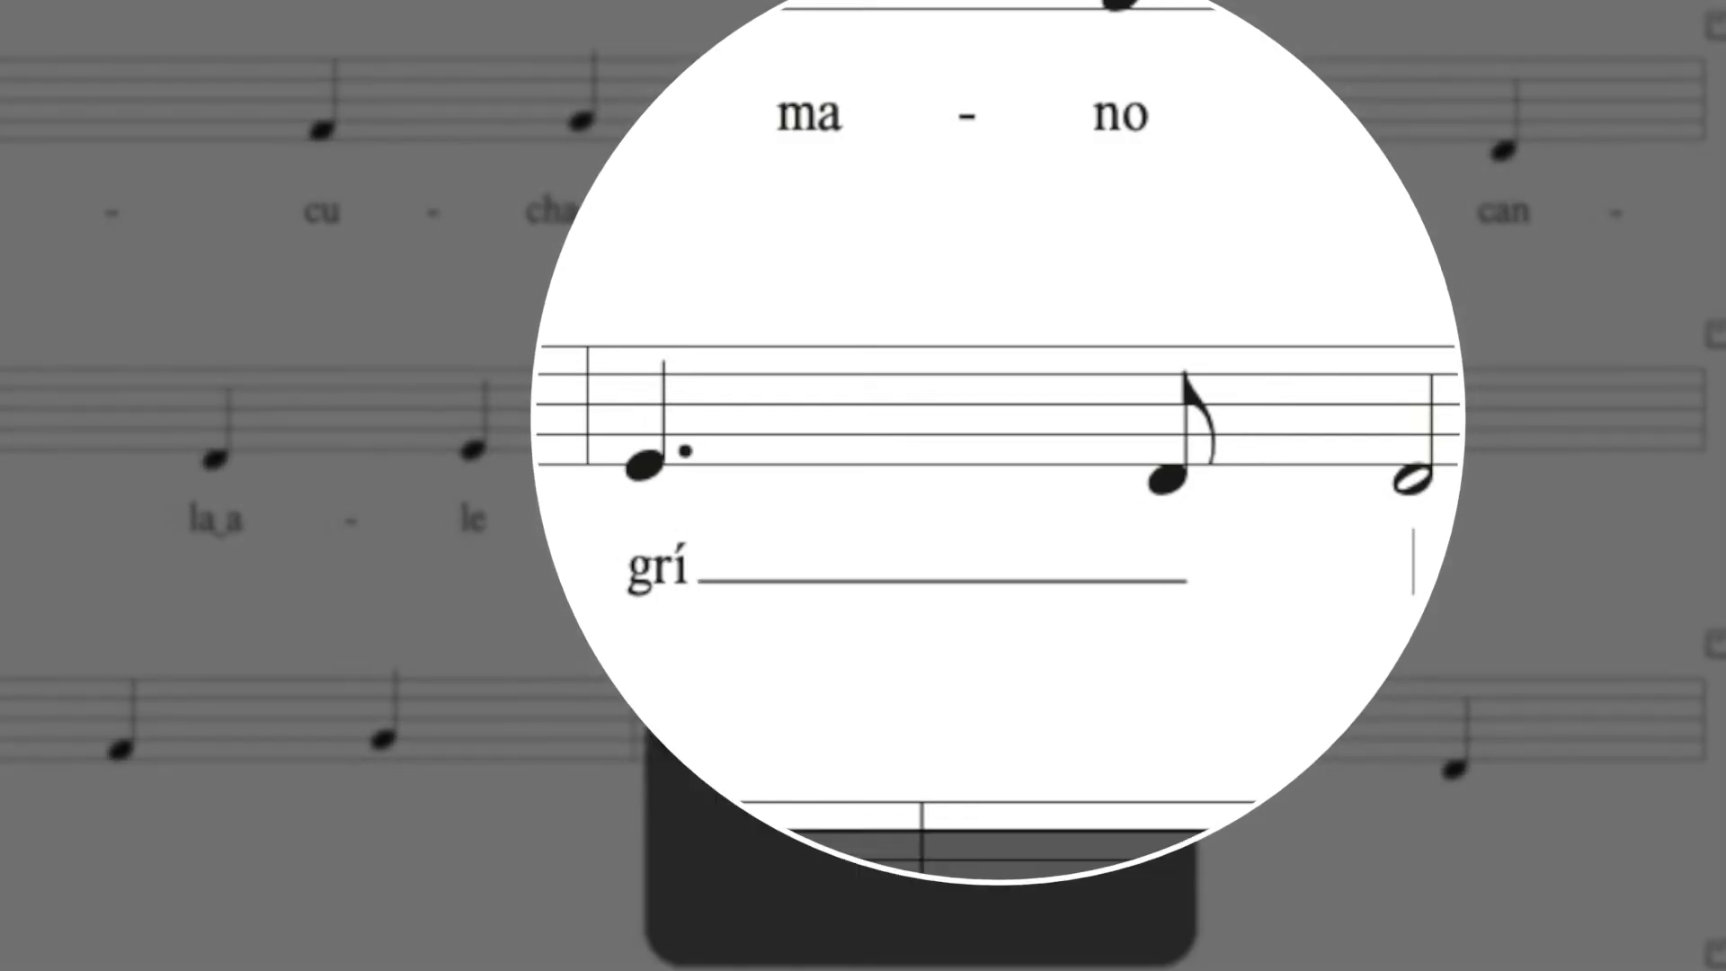
type("a.")
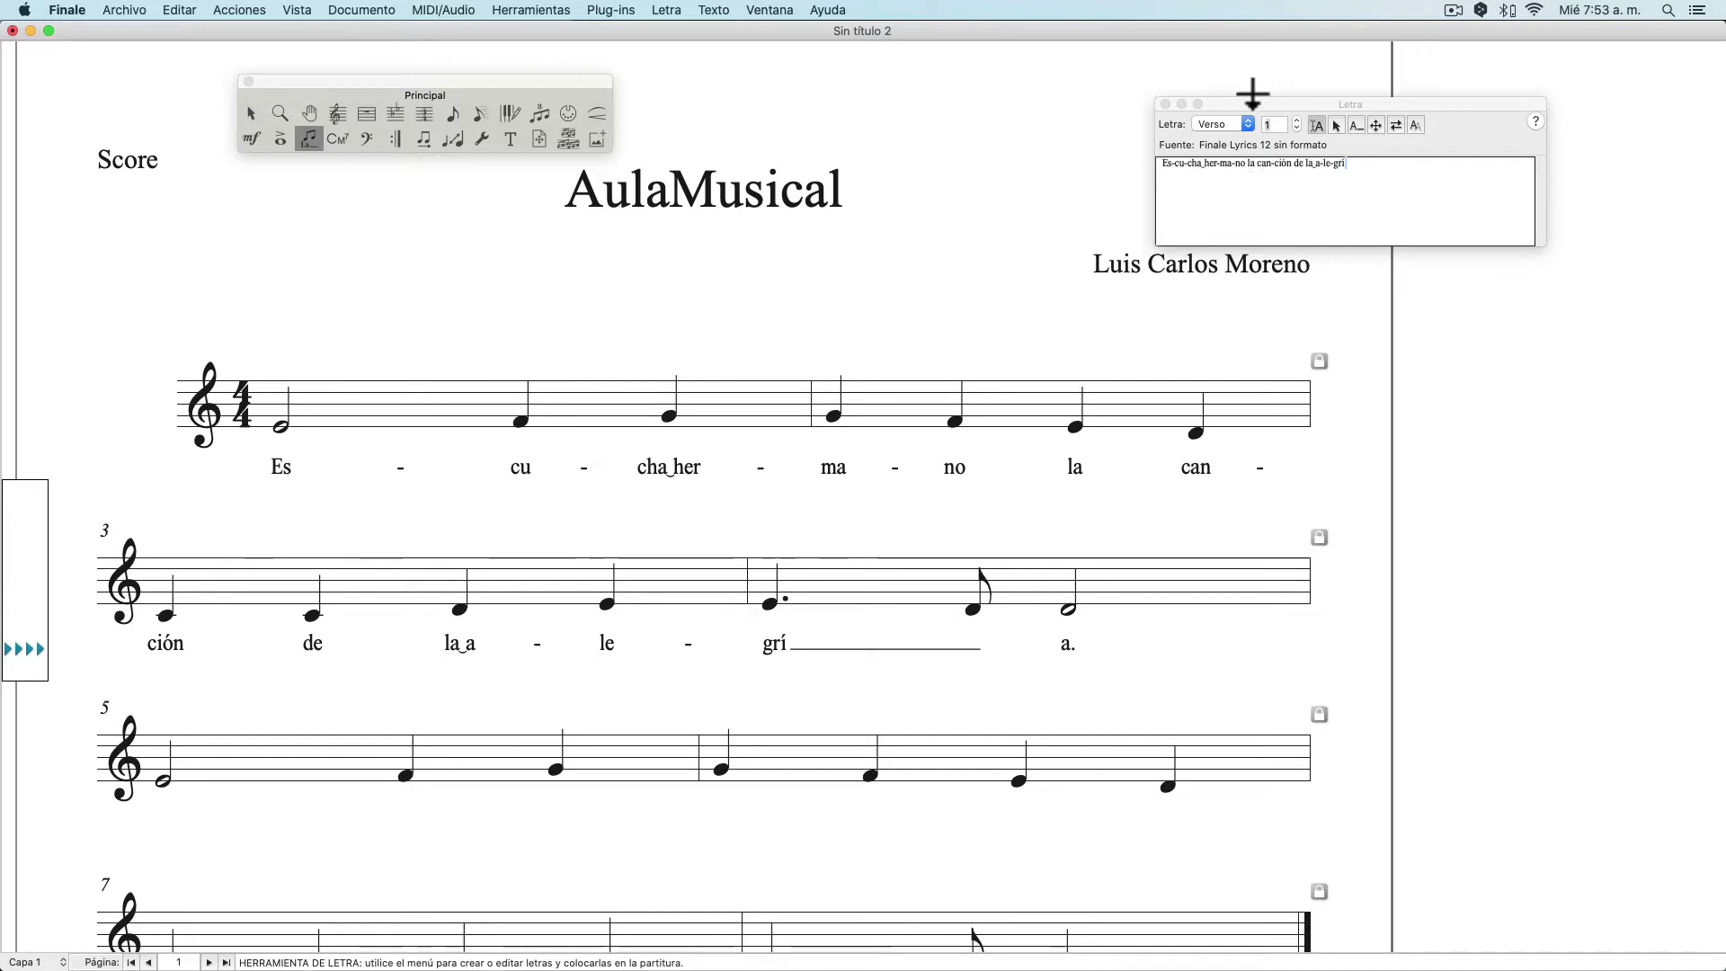
Move the lyrics window clear of the composer's name and change the lyric mode to click assignment (Asignación mediante clic)
left_click_drag(1249, 105, 1069, 125)
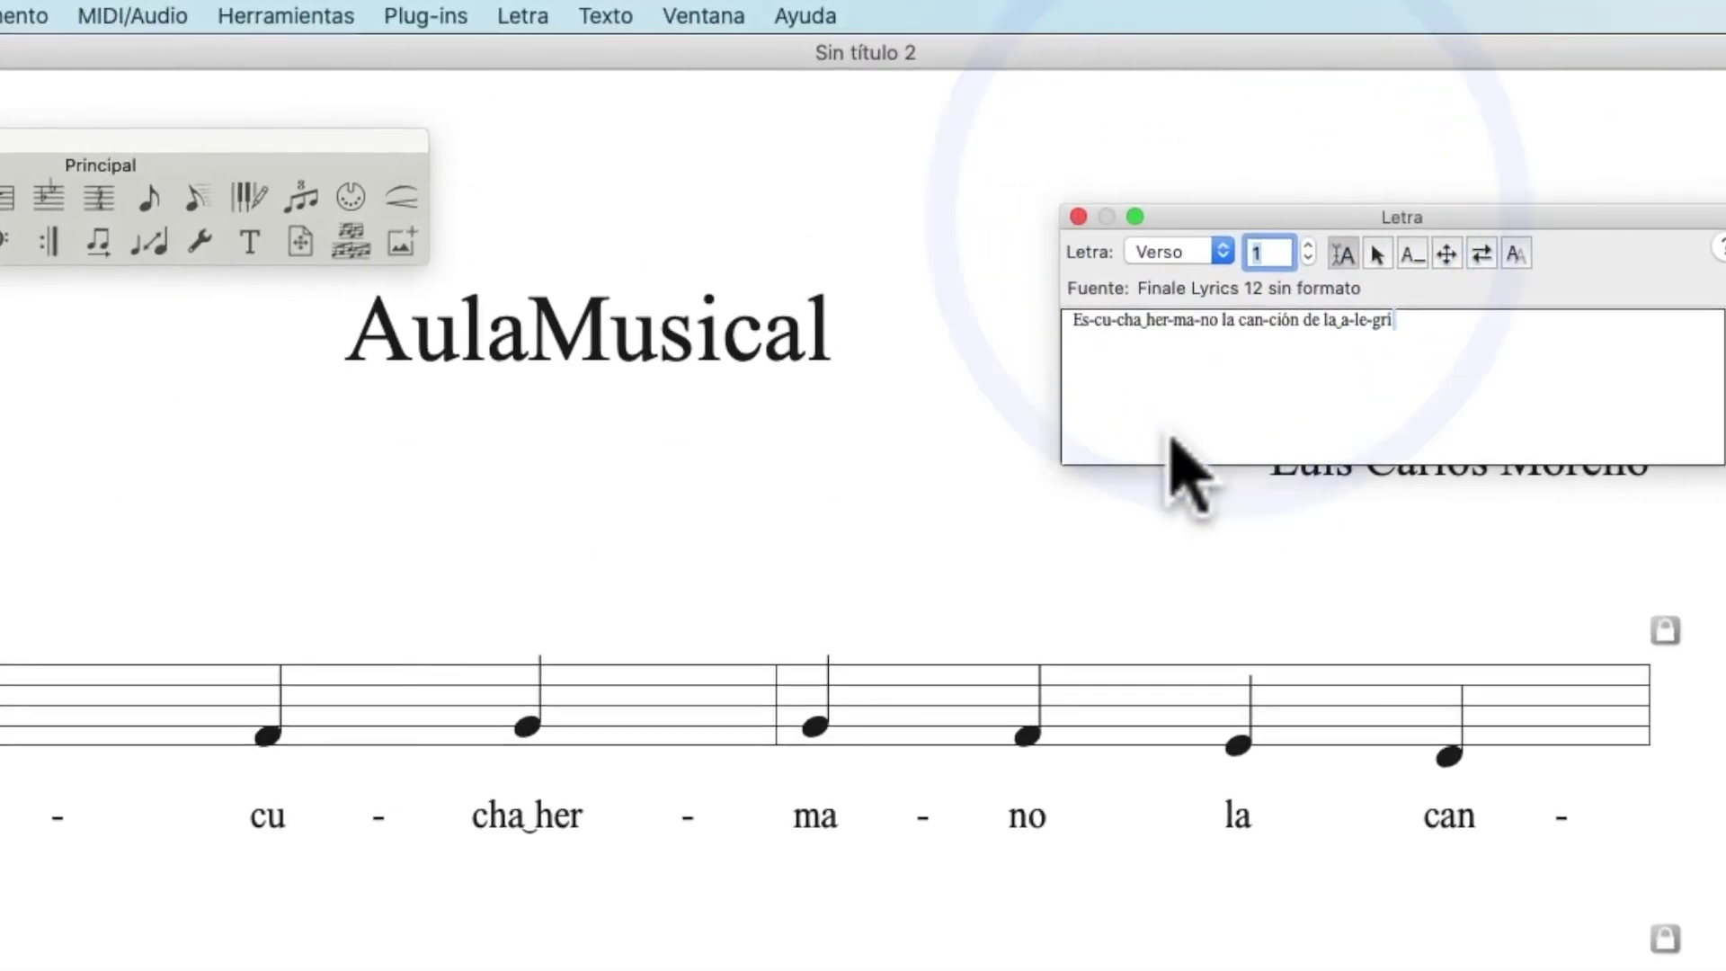
left_click_drag(1290, 217, 1288, 176)
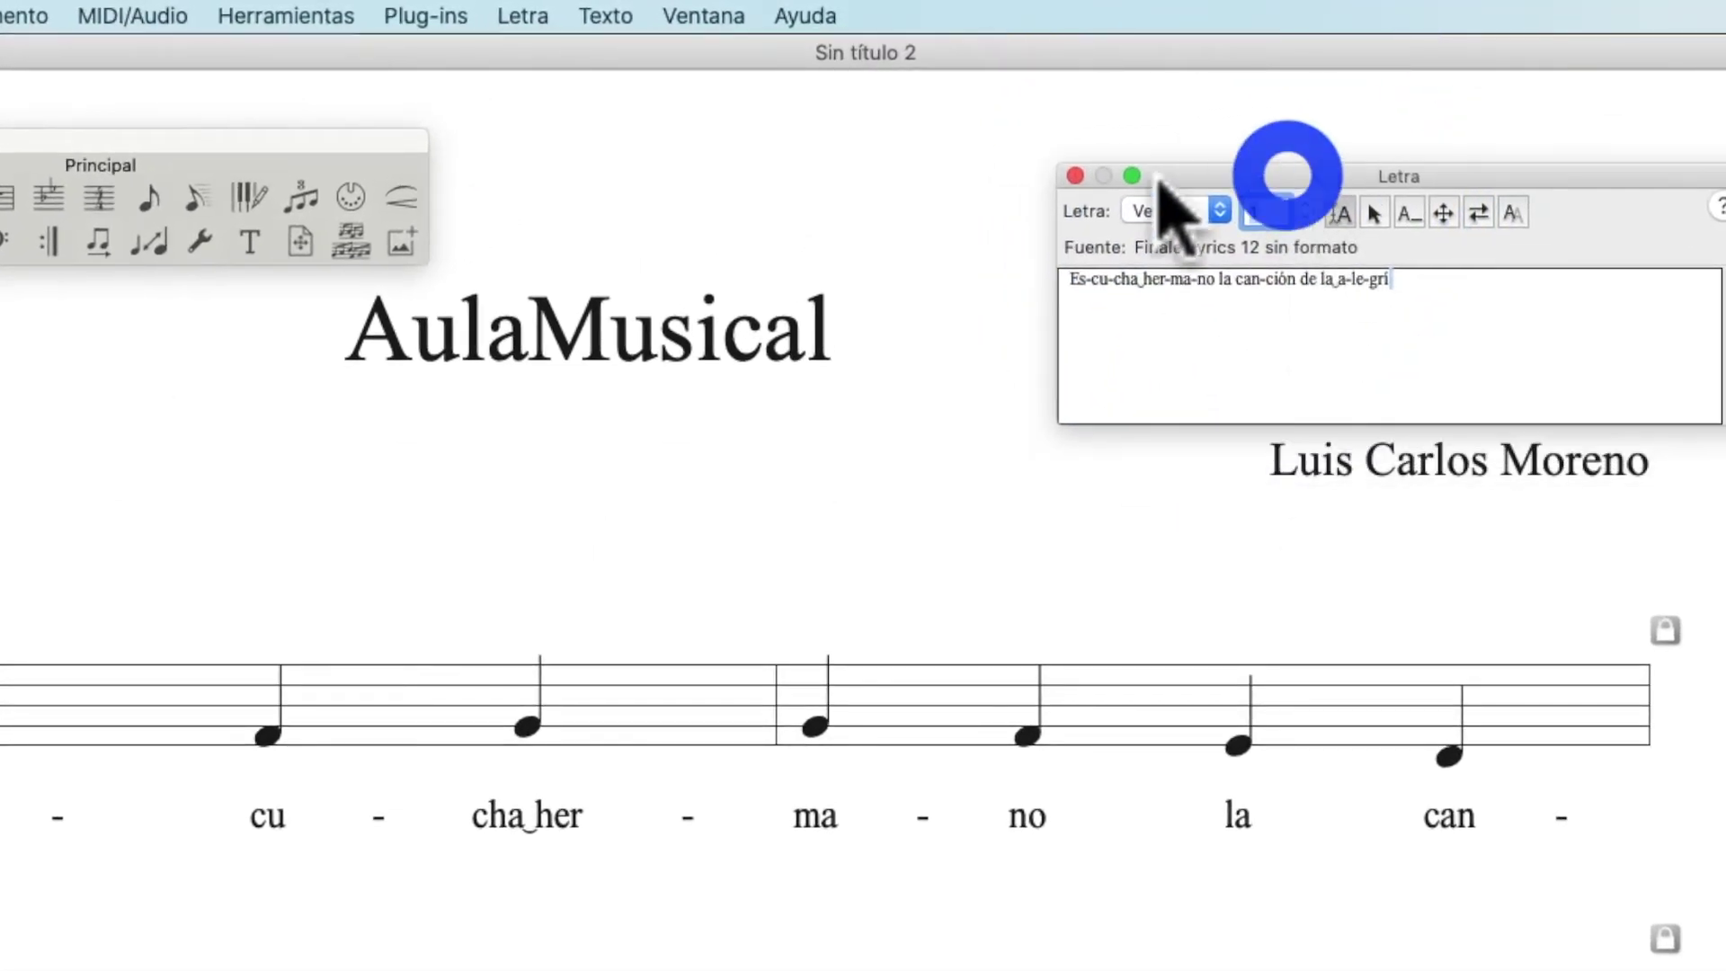
left_click(519, 15)
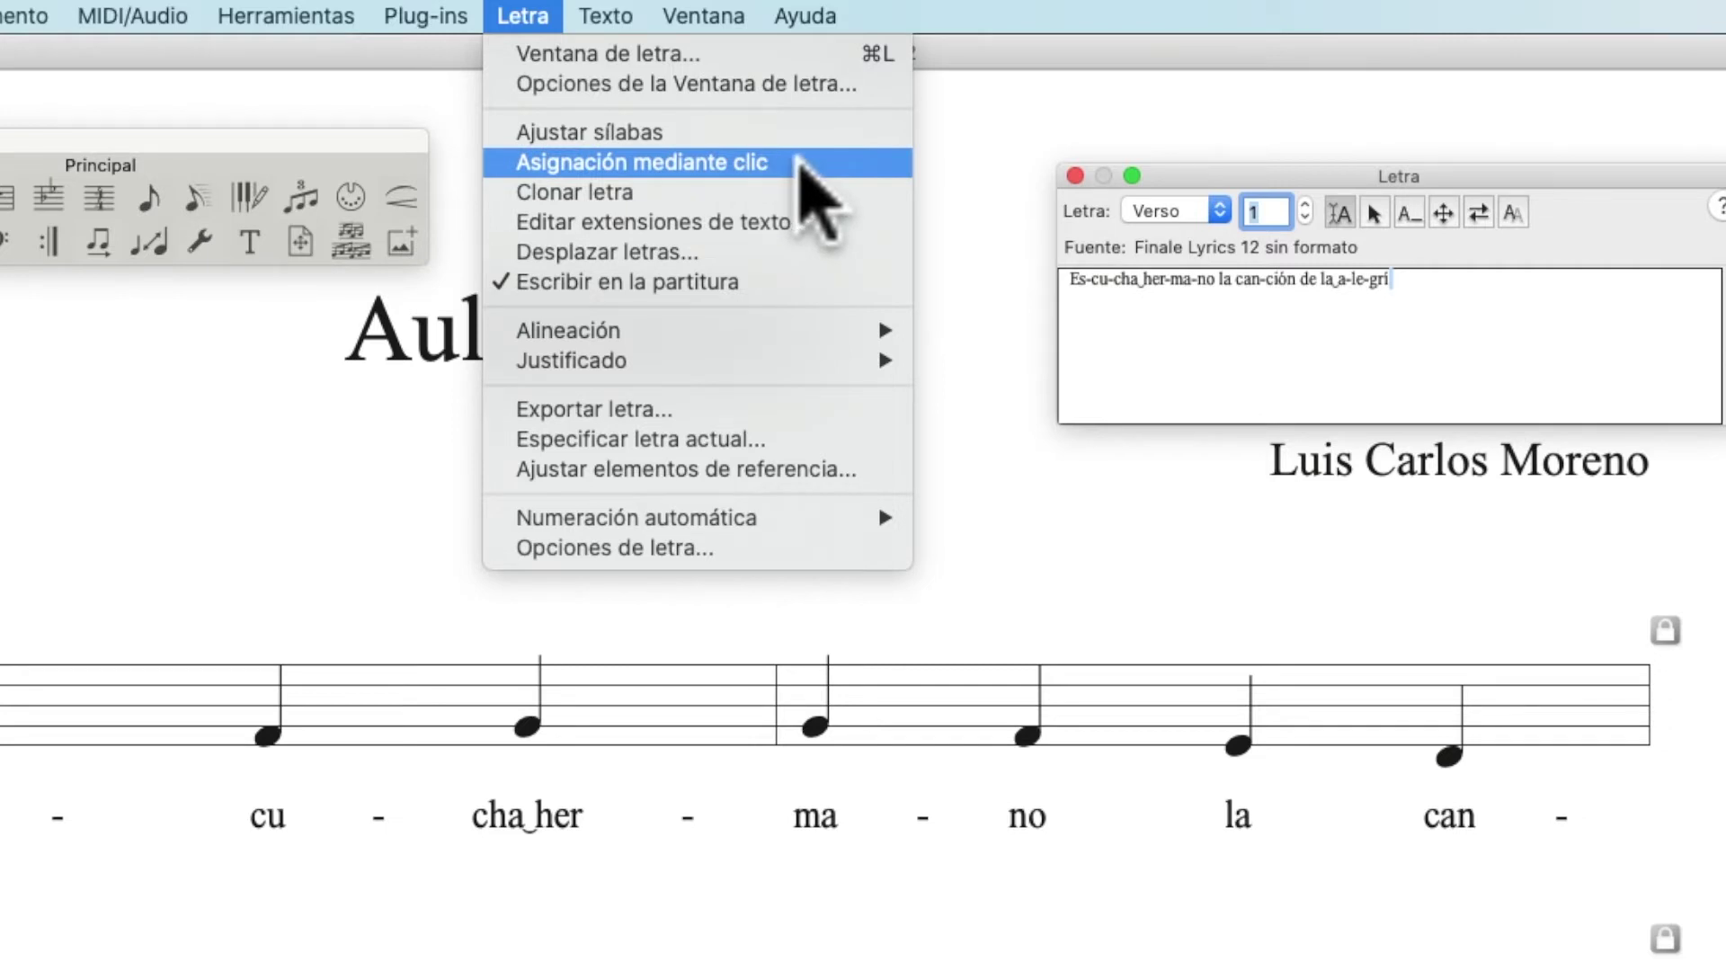
left_click(798, 162)
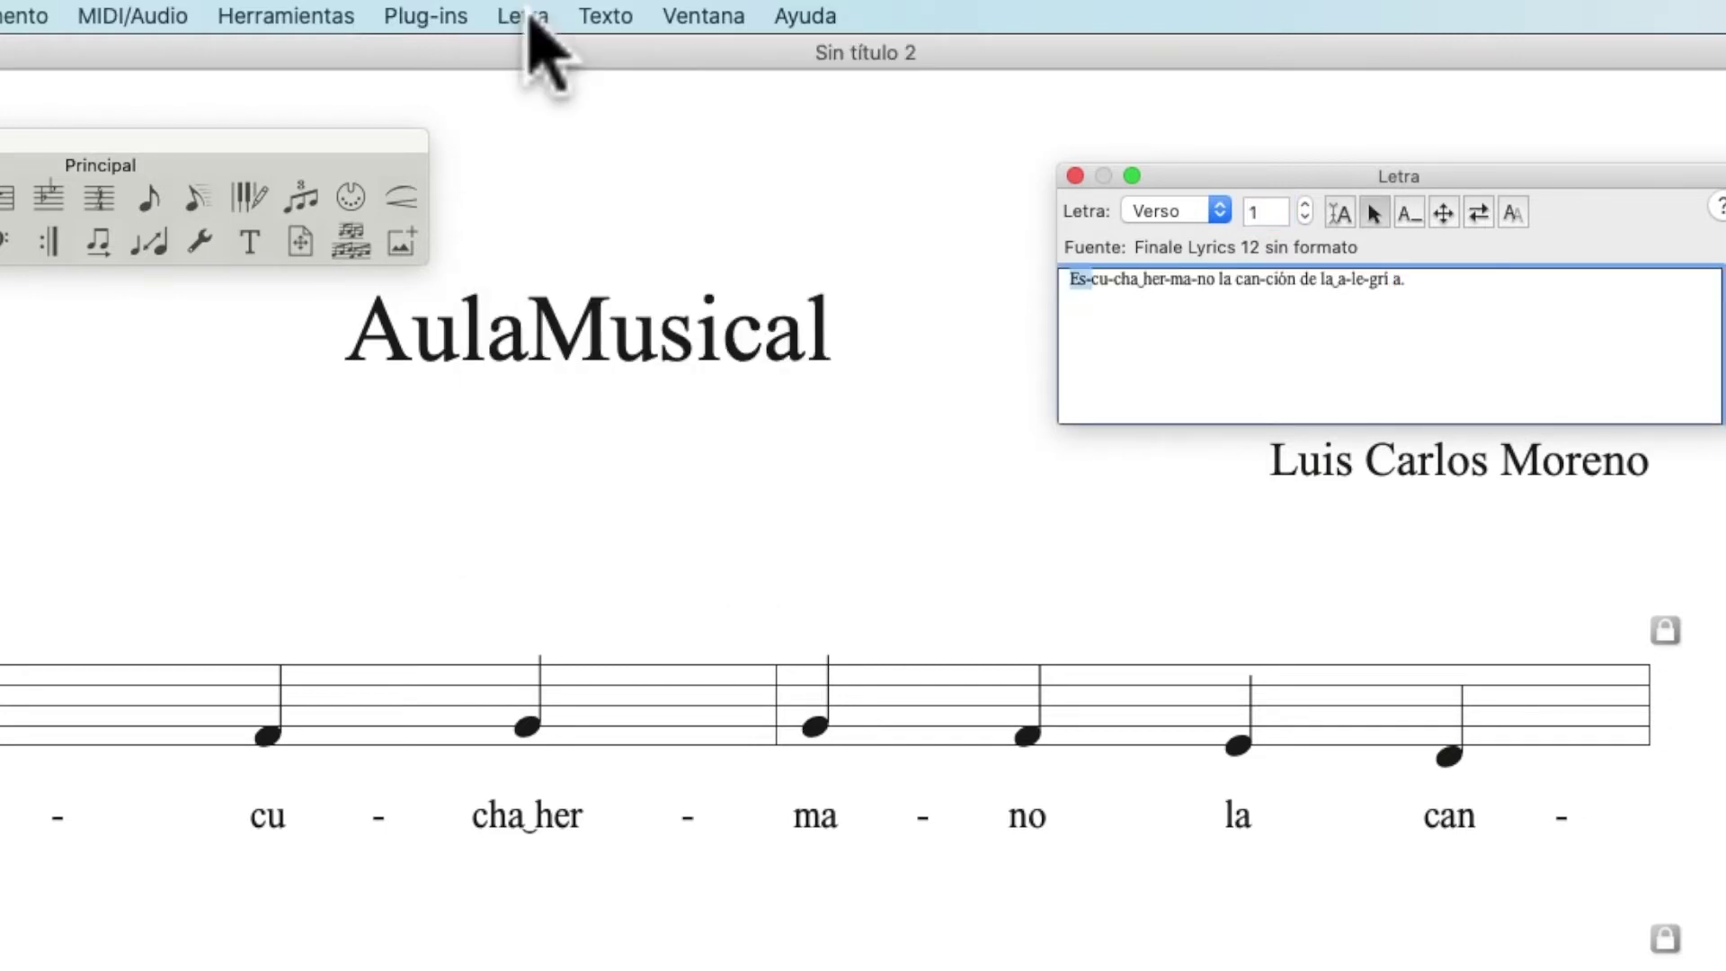
Bring up the lyrics window and place the insertion point in the verse 1 text
left_click(525, 16)
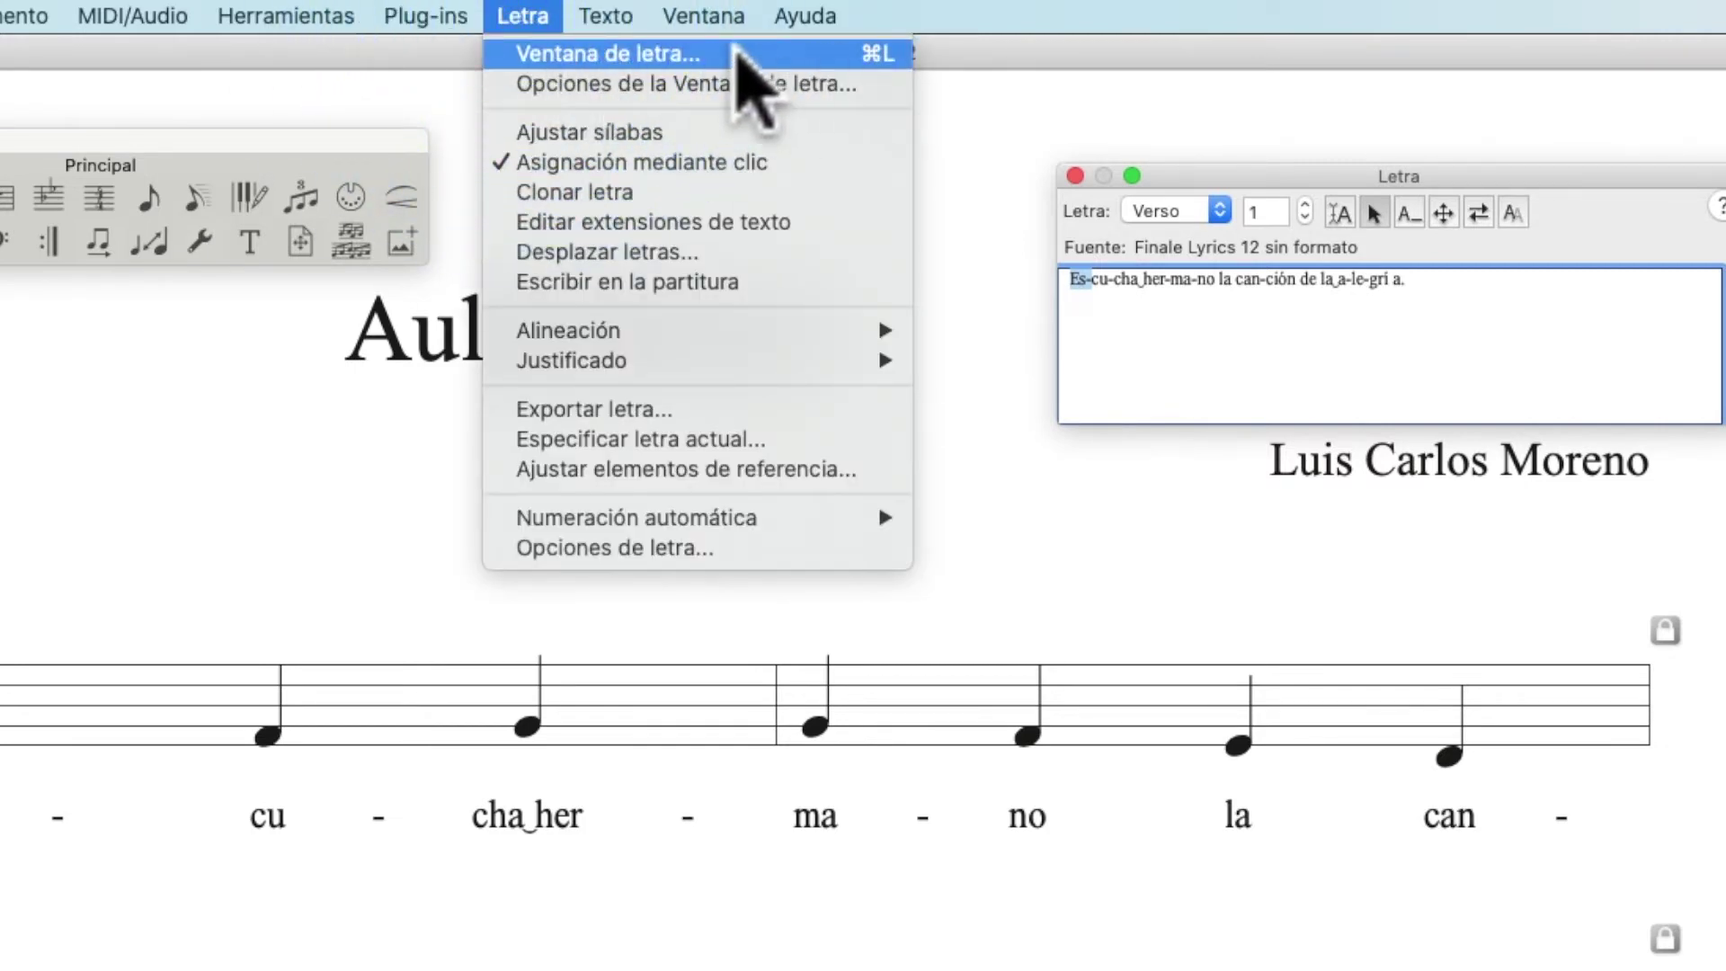
left_click(710, 53)
left_click(1208, 319)
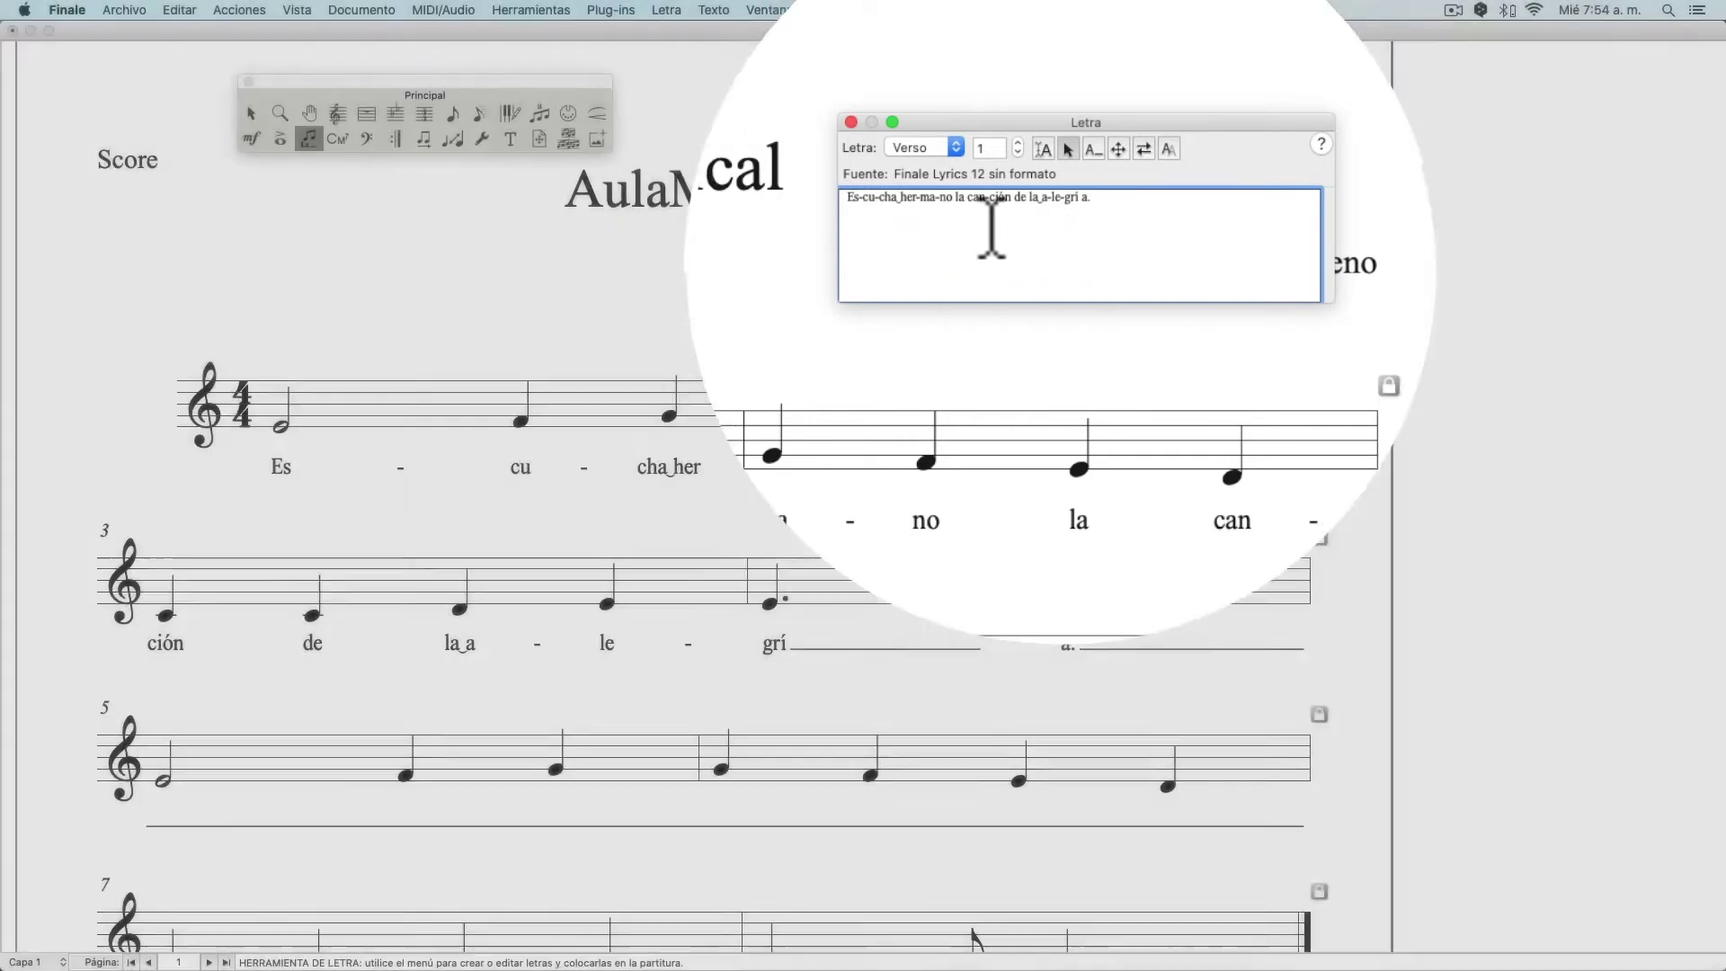
Copy the stanza from "Si en tu camino" to "Volverán a ser hermanos" in the browser and paste it into the text editor document
key("super+Tab")
left_click_drag(956, 174, 993, 106)
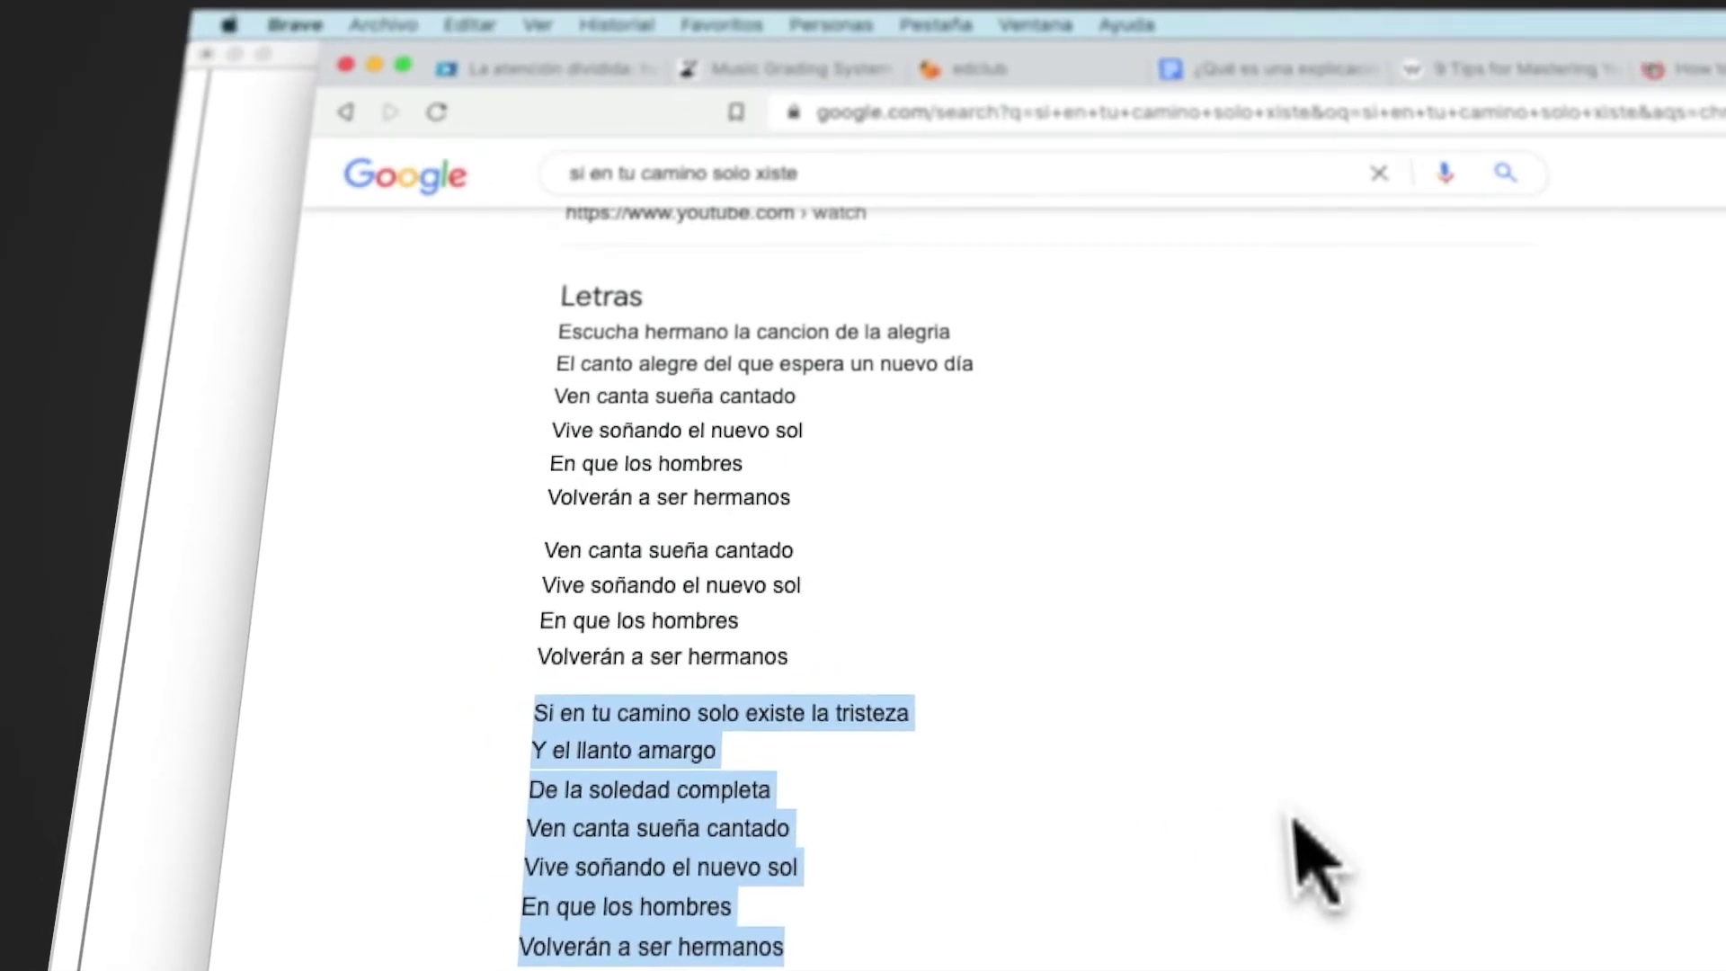
key("super+Tab")
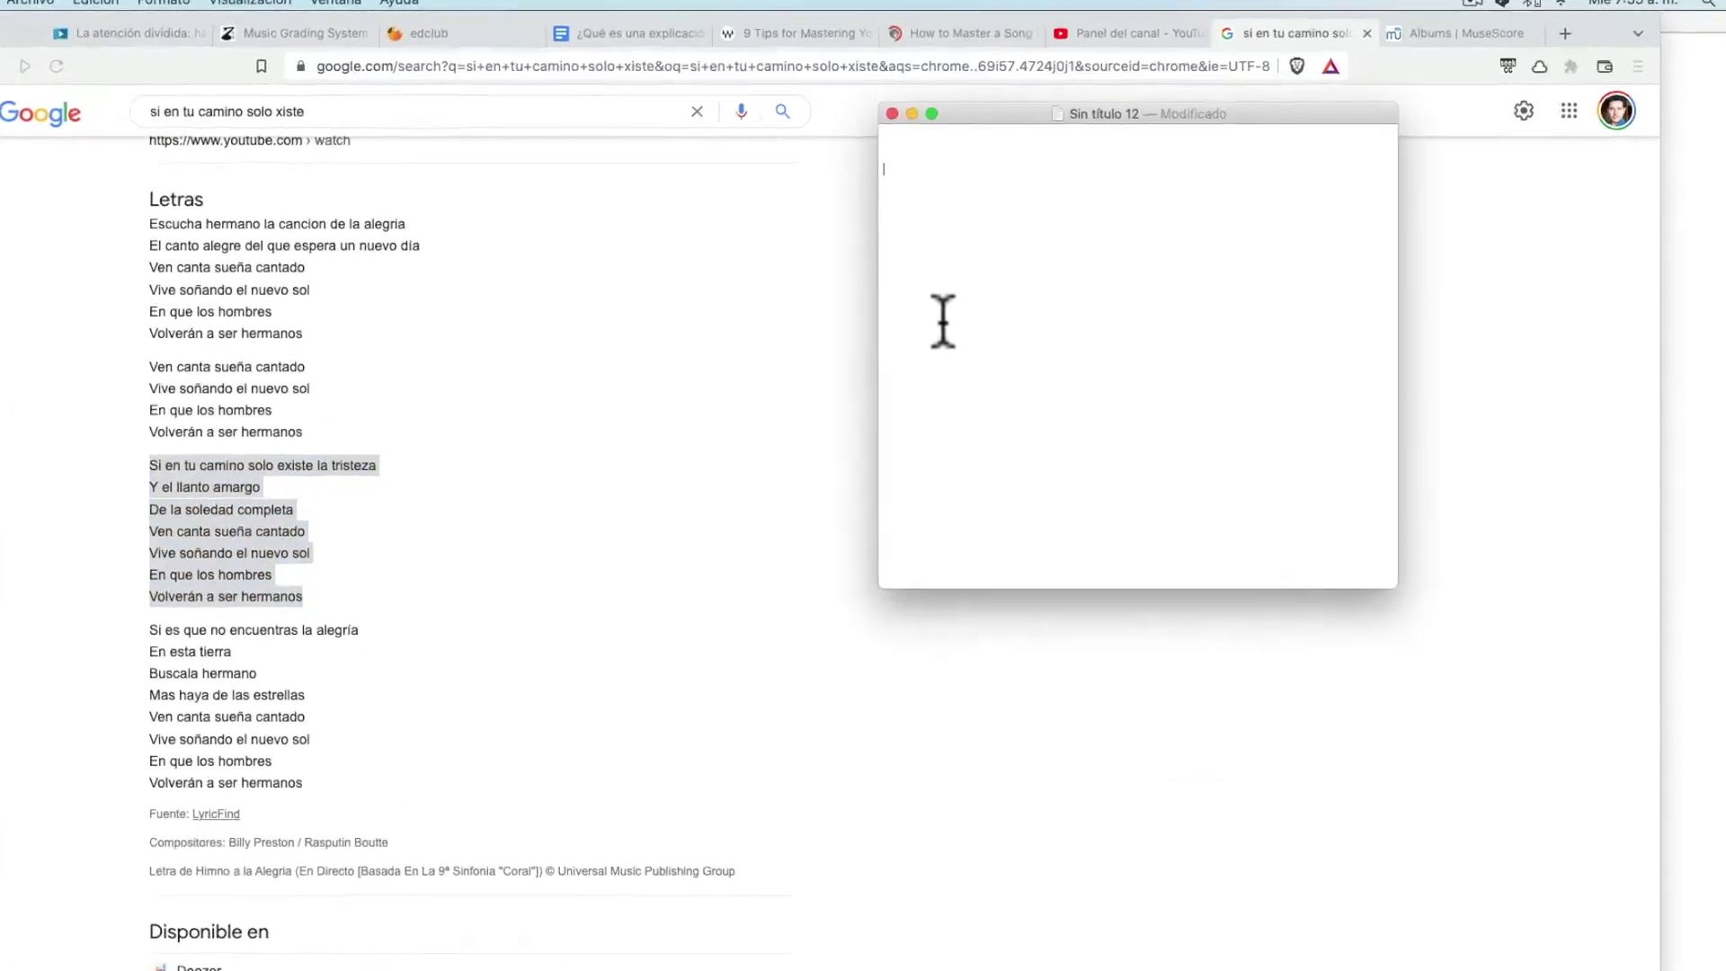
left_click(917, 206)
key("super+v")
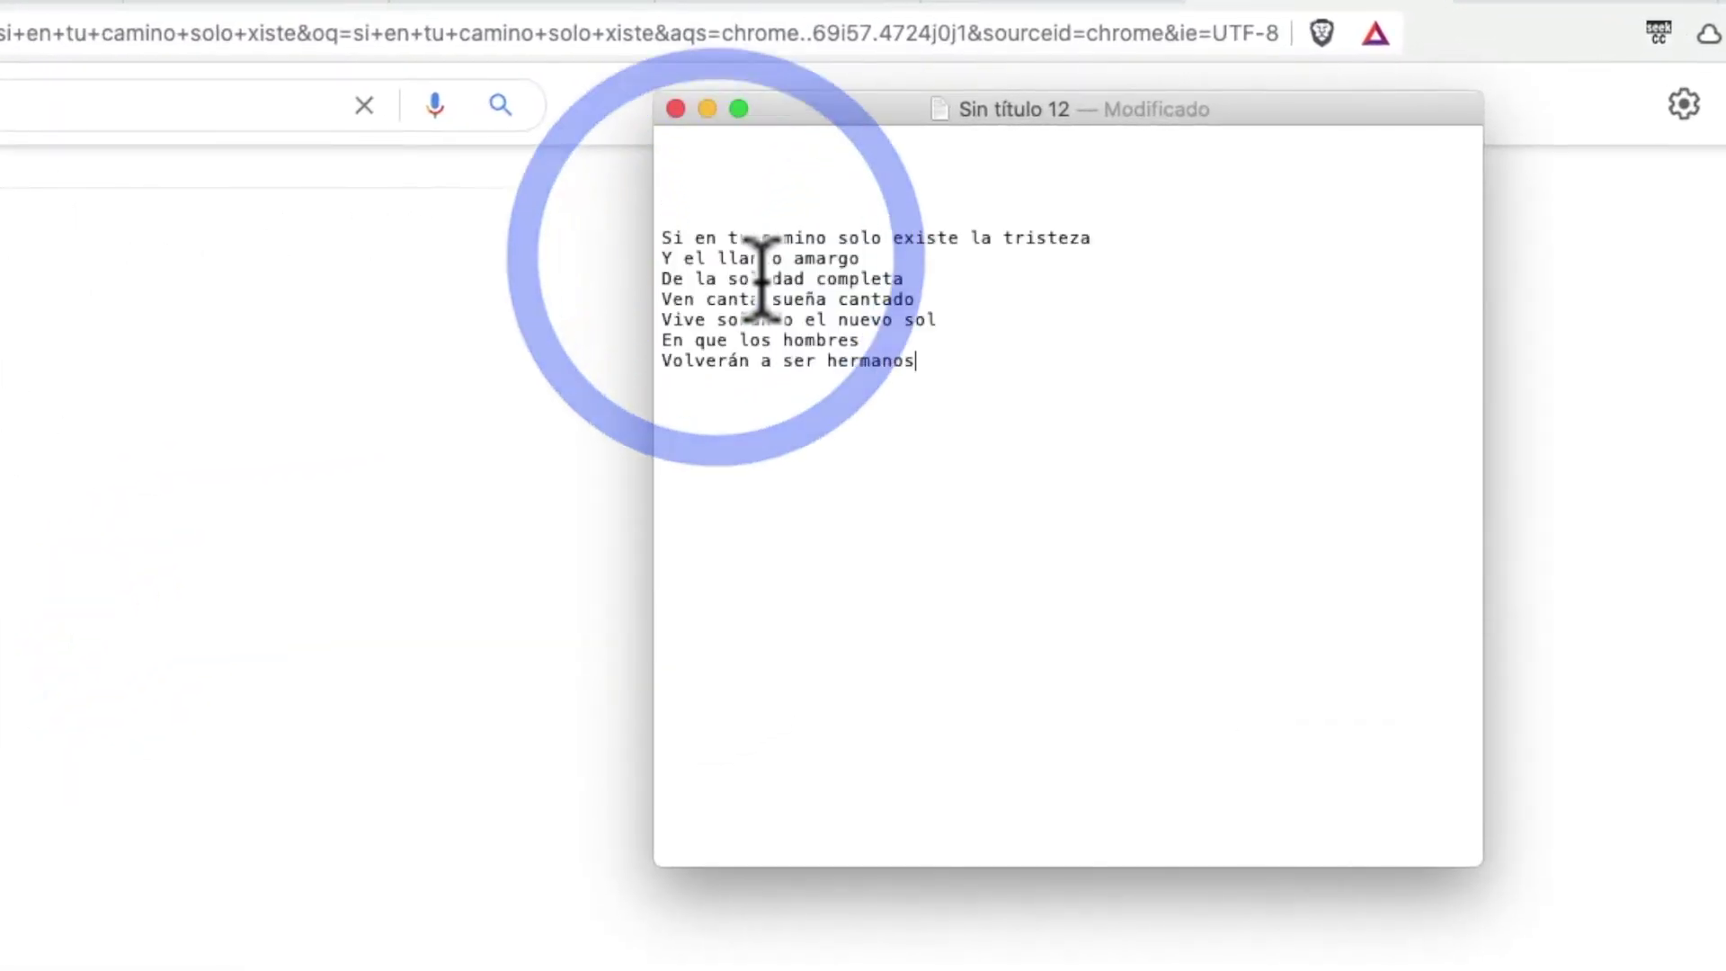
Convert the text document to rich text and set the pasted stanza's font size to 24
left_click_drag(1000, 364, 568, 213)
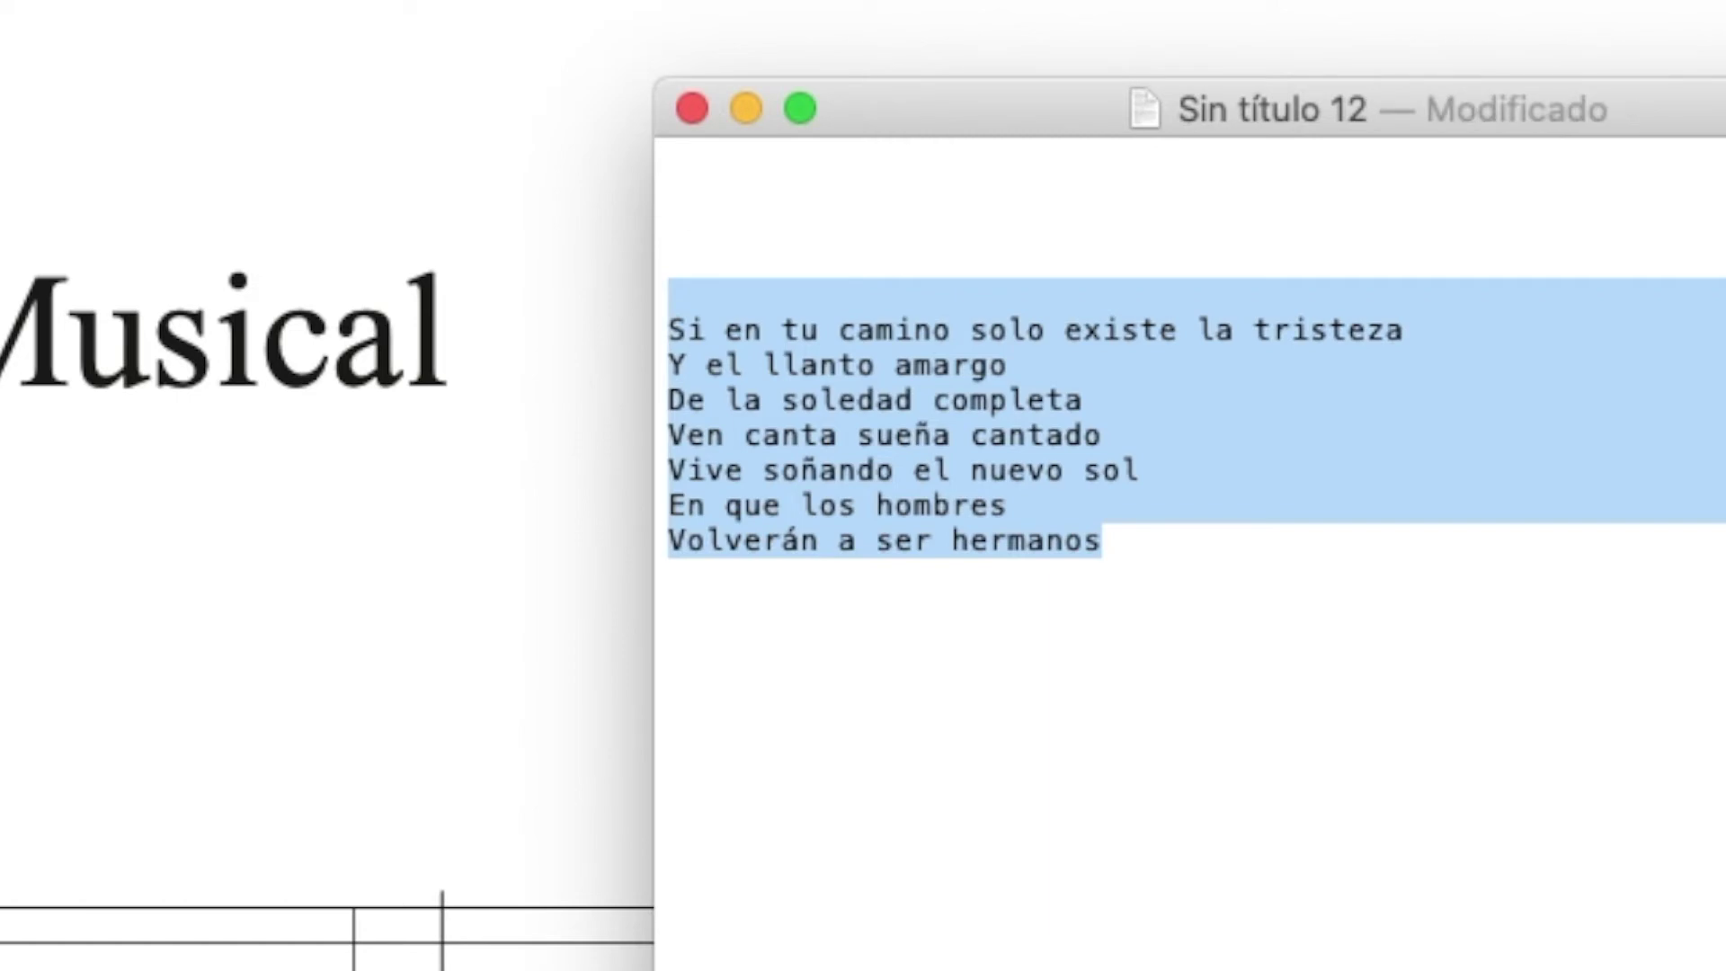
key("shift+super+t")
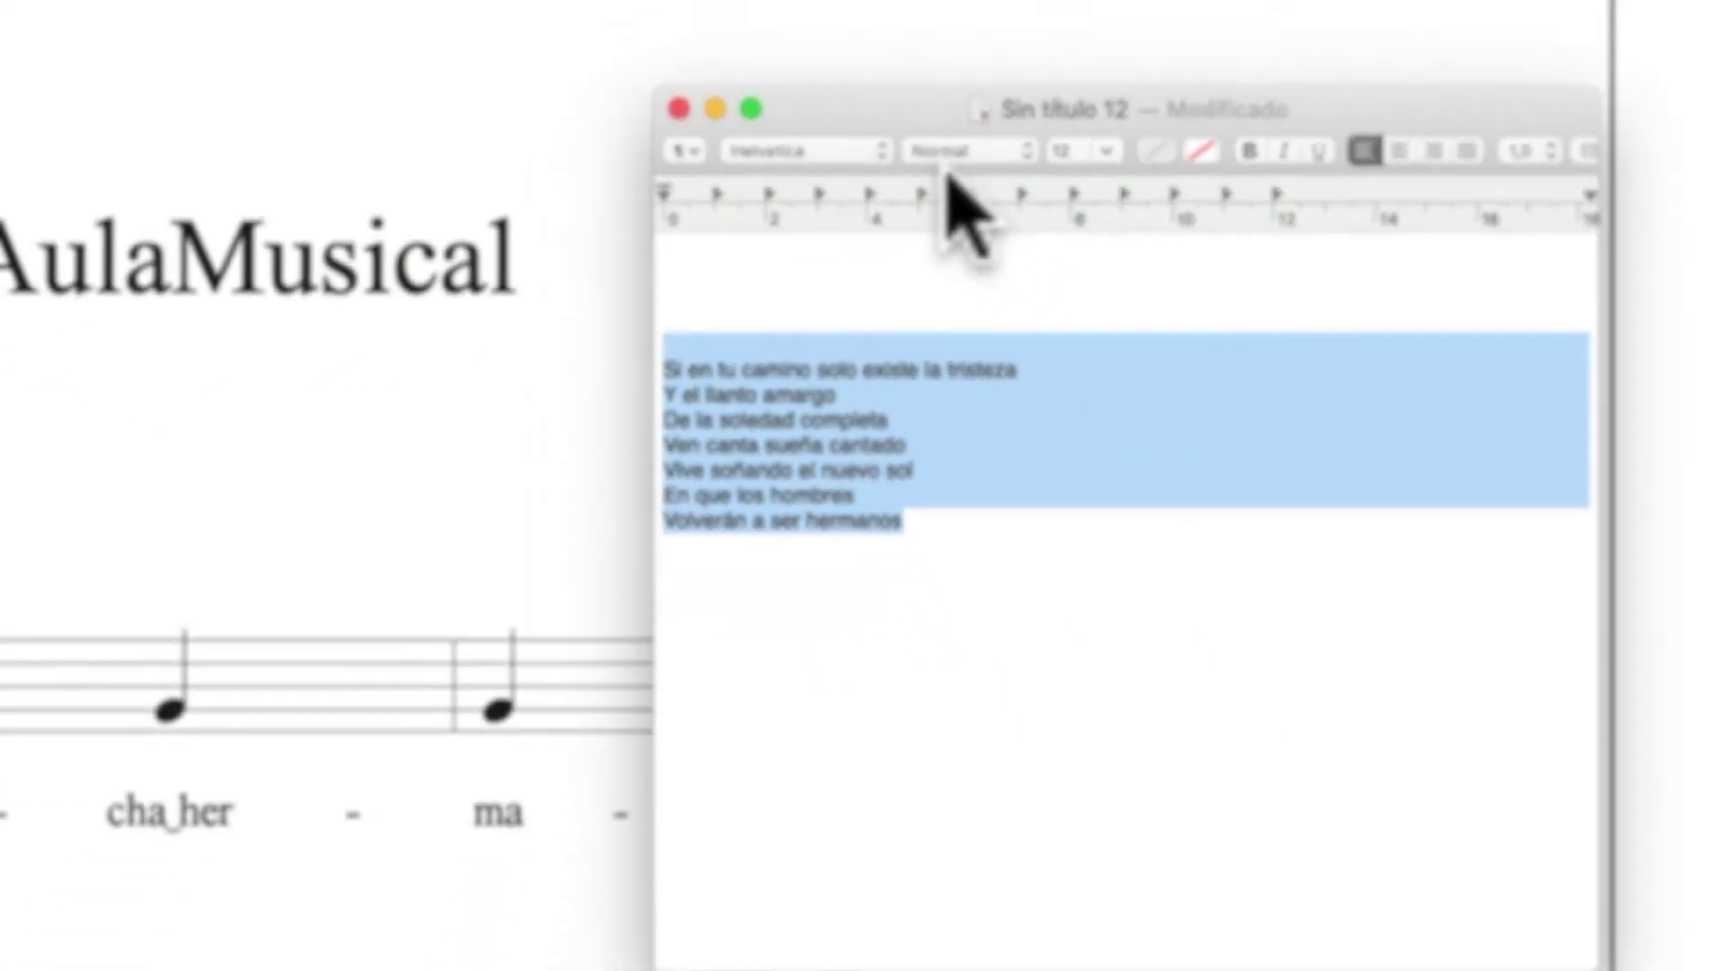
left_click(1054, 146)
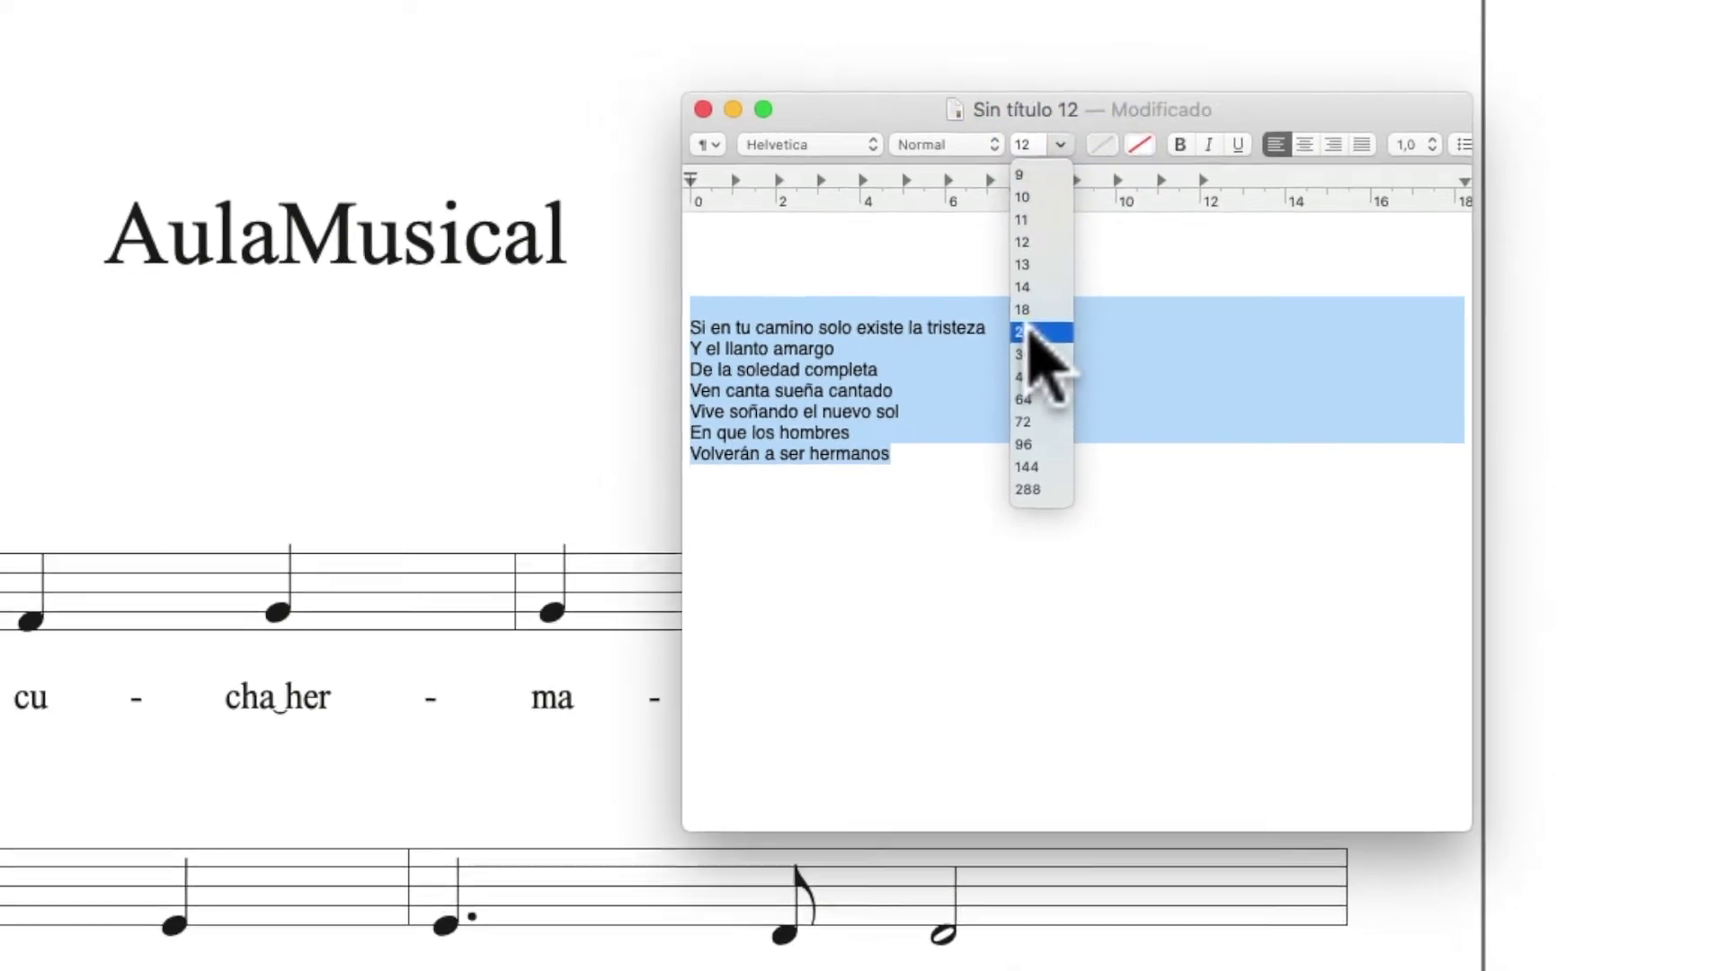
left_click(1034, 332)
left_click(1159, 384)
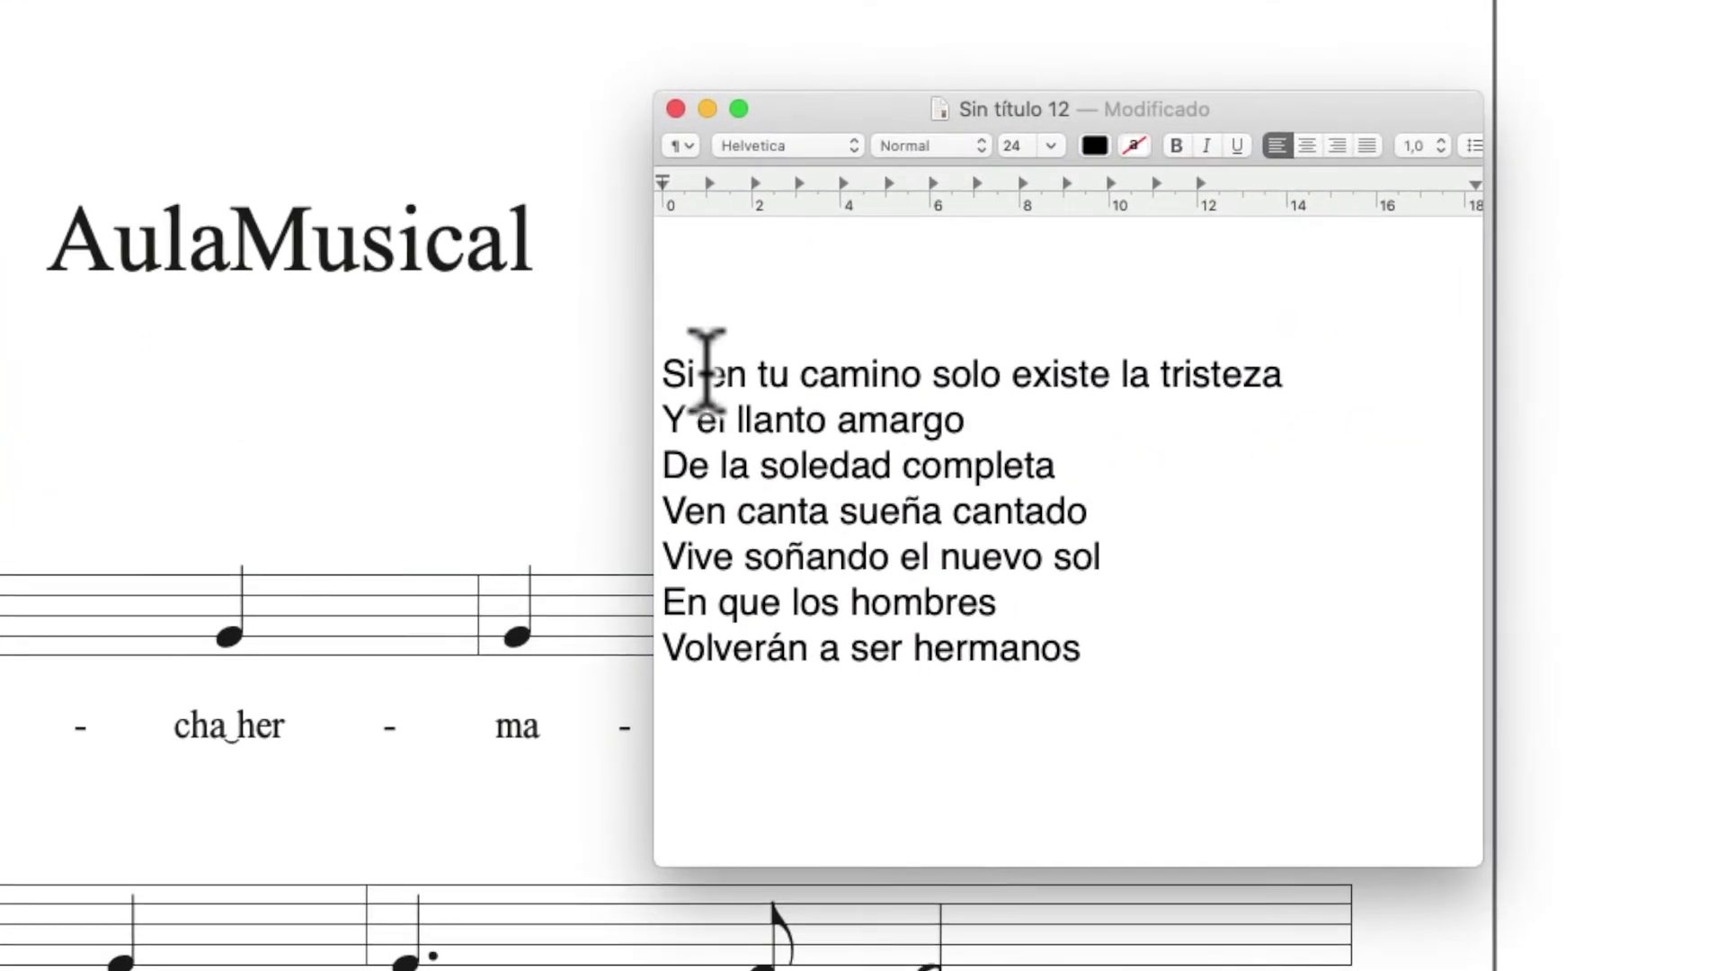
Insert hyphens in the stanza's first line so the words read "ca-m-ino" and "so-lo"
left_click(710, 373)
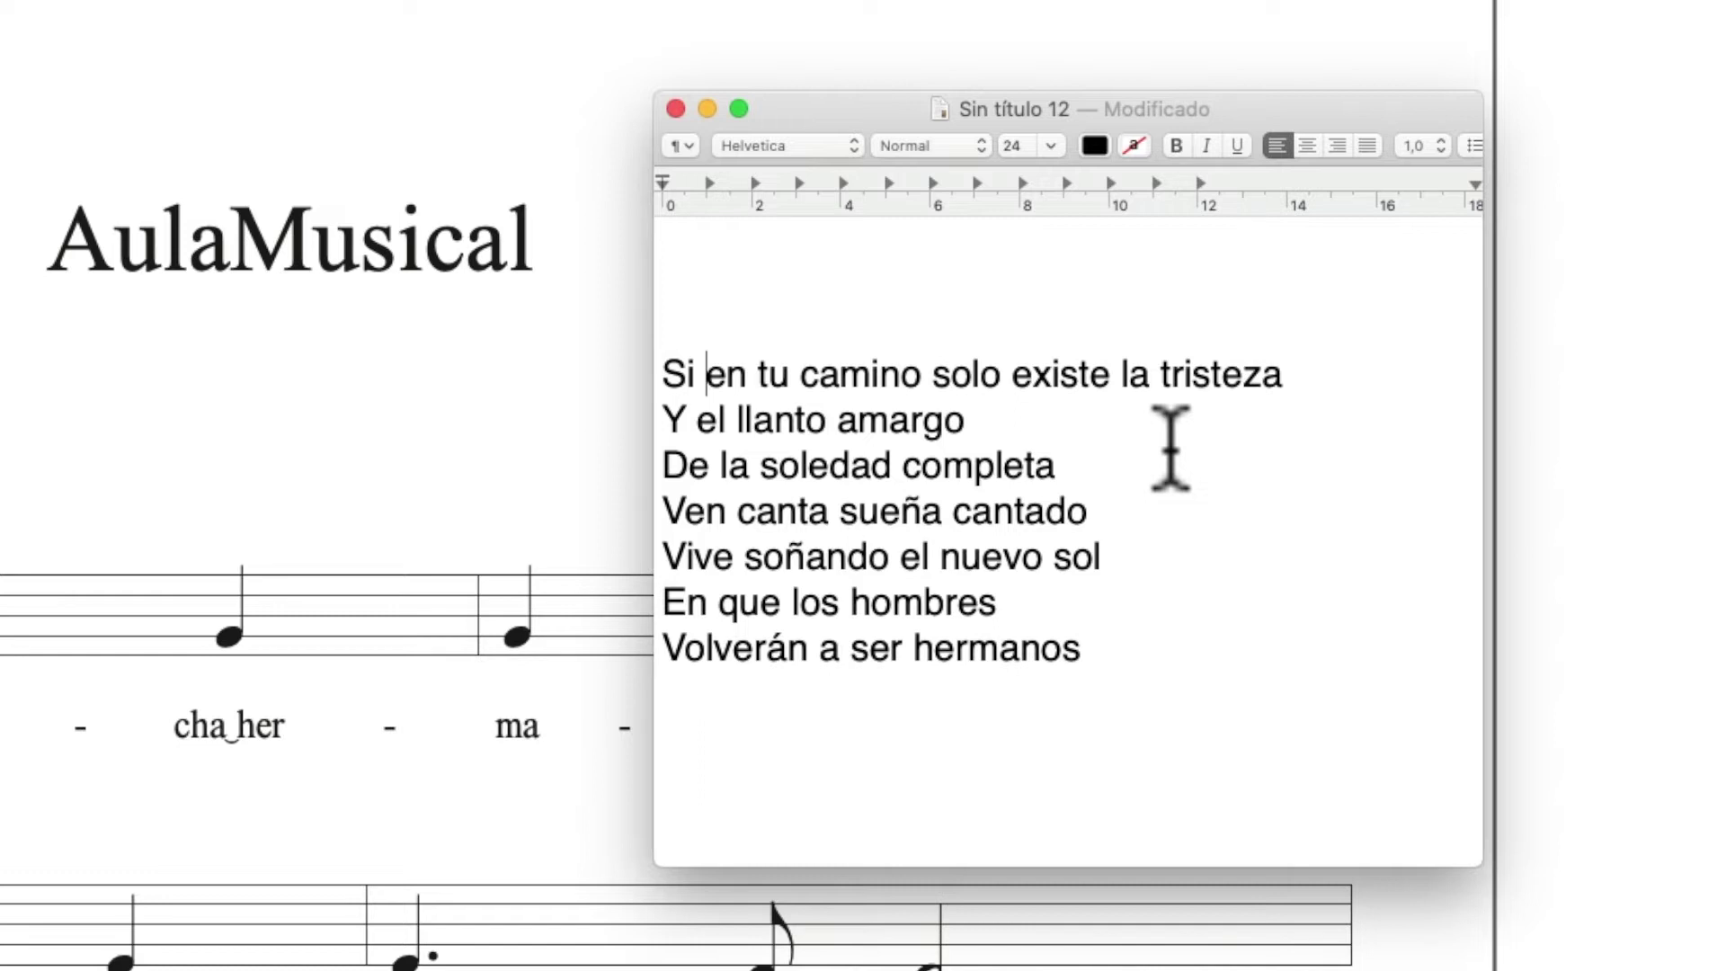
key("BackSpace")
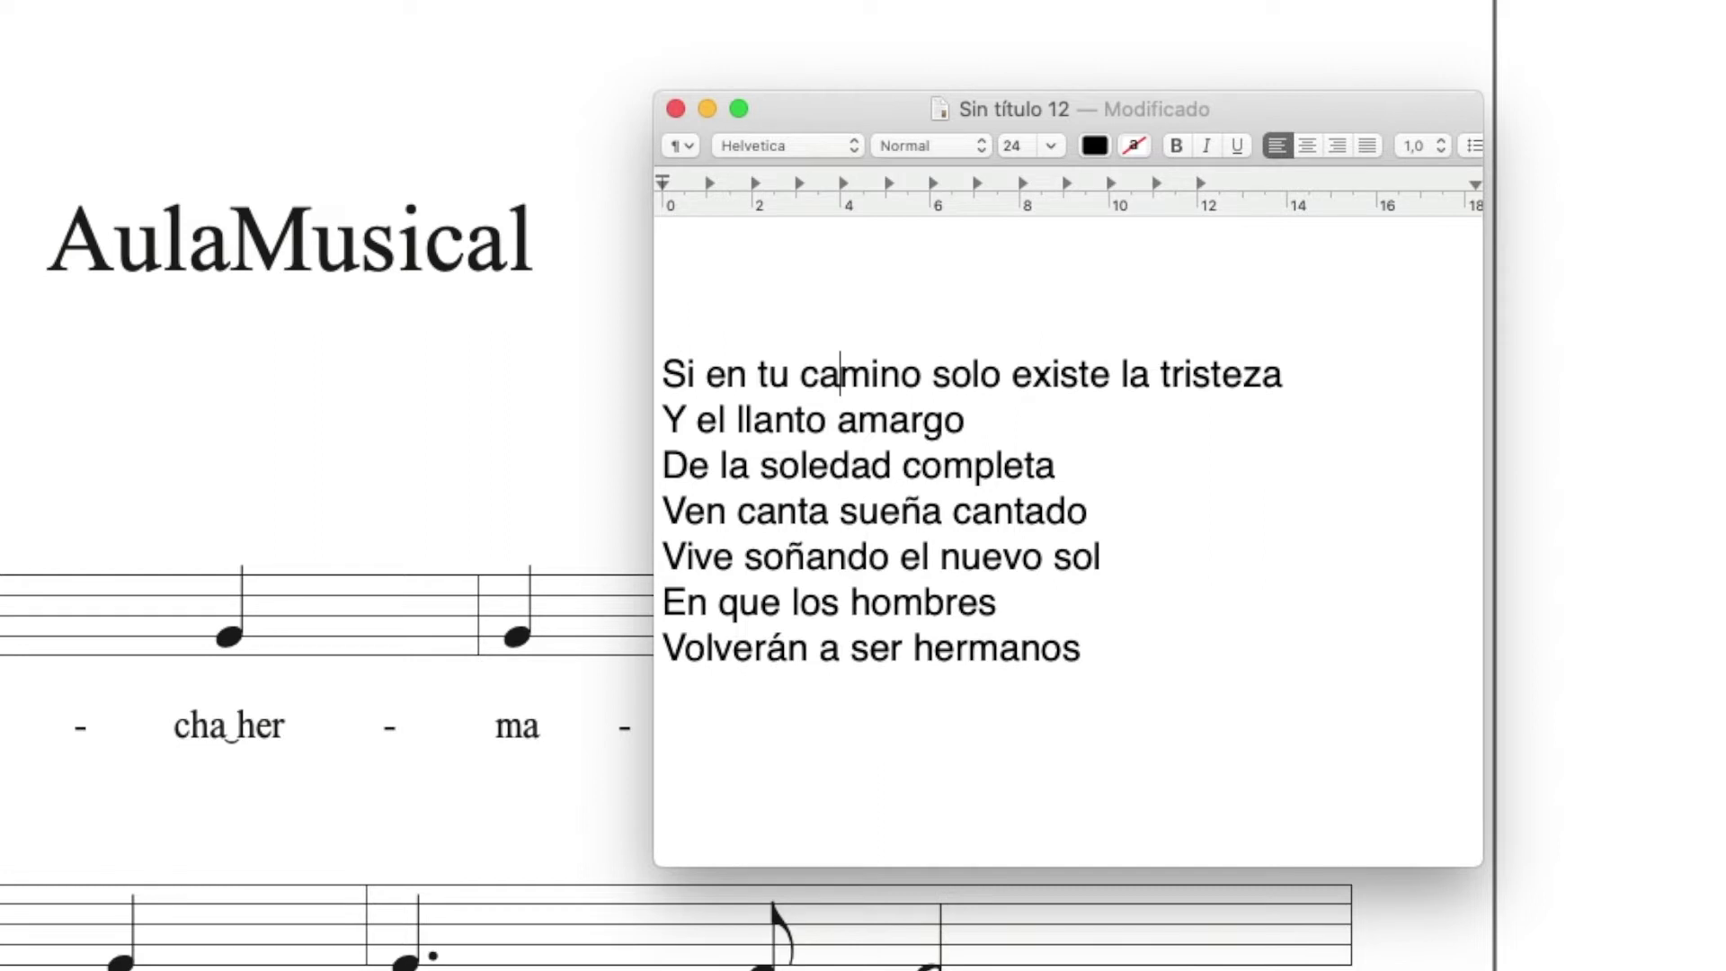
type("-")
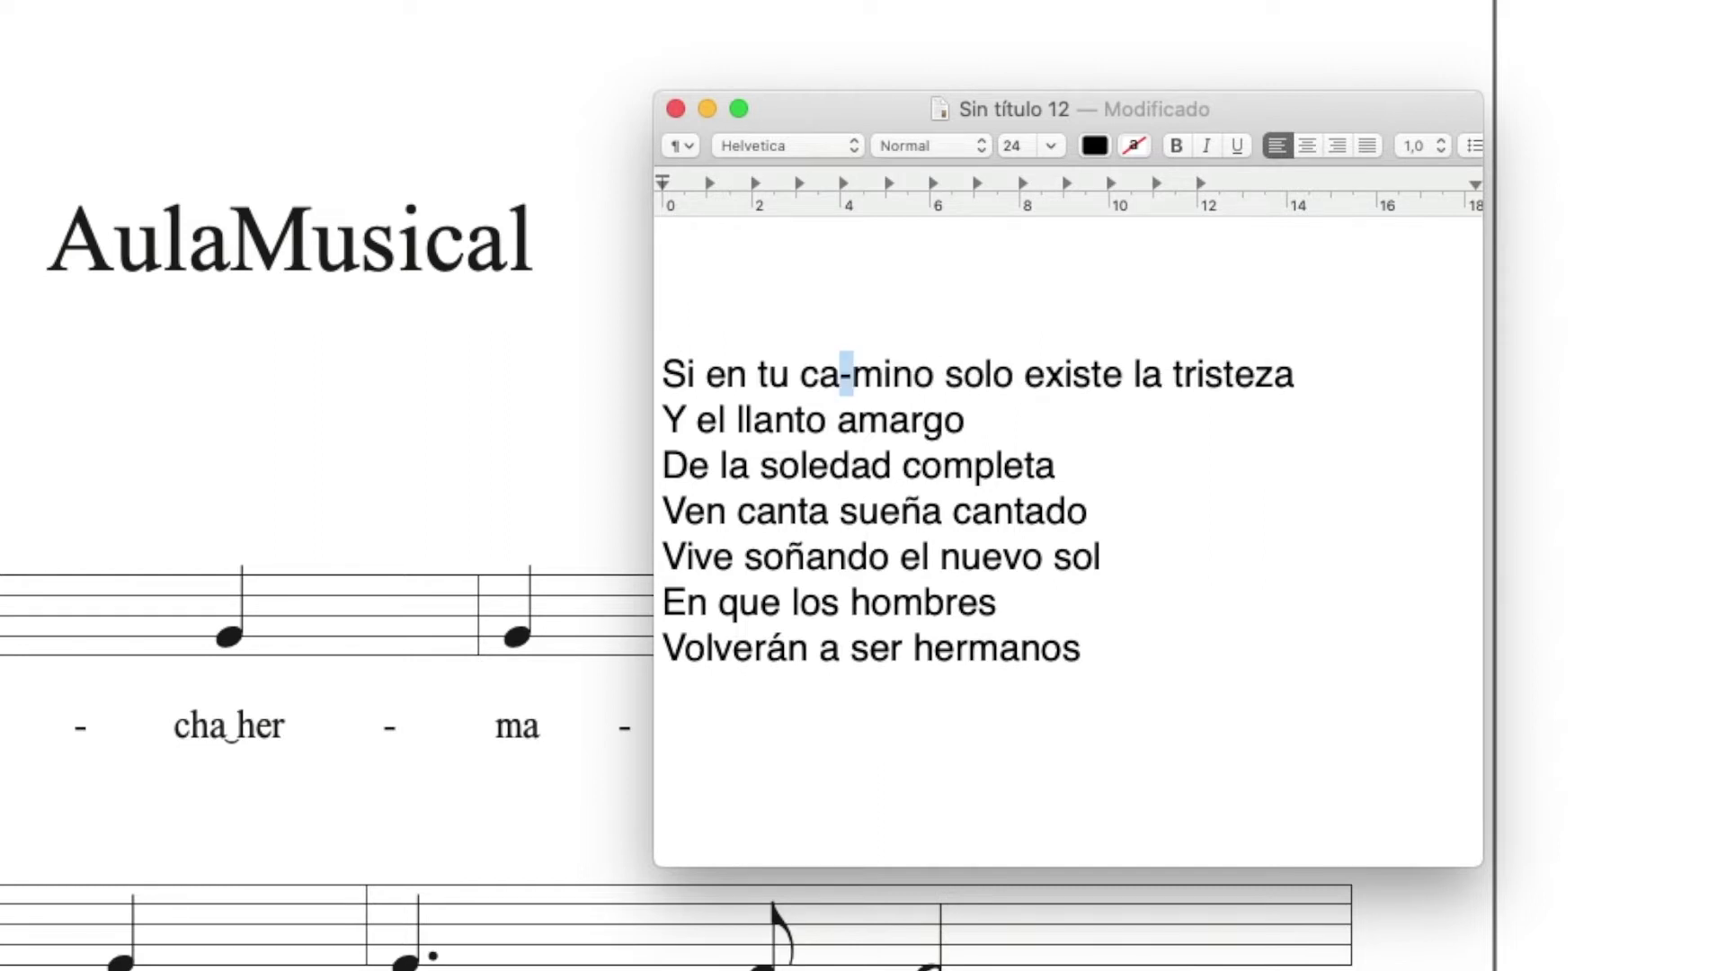
left_click(886, 373)
type("-")
left_click(989, 373)
type("-")
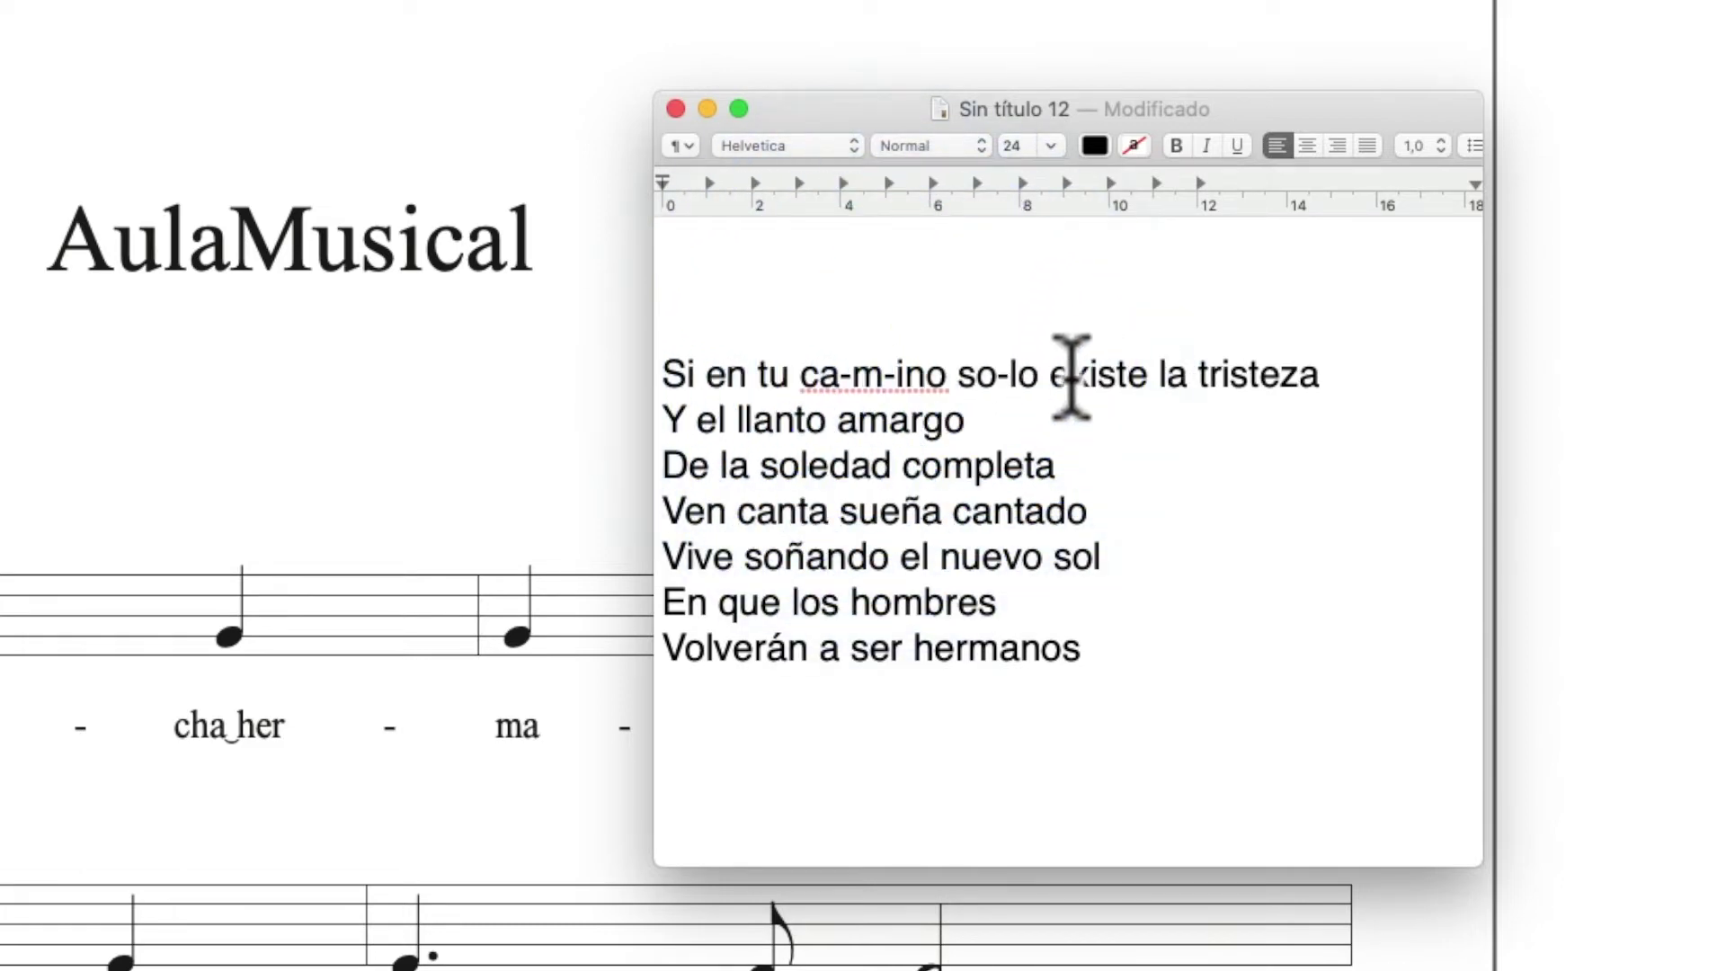
Hyphenate the rest of the first line as "e-xis-te la tris-te-za"
left_click(1067, 374)
type("-")
left_click(1130, 374)
type("-")
left_click(1269, 373)
type("-")
left_click(1311, 374)
type("-")
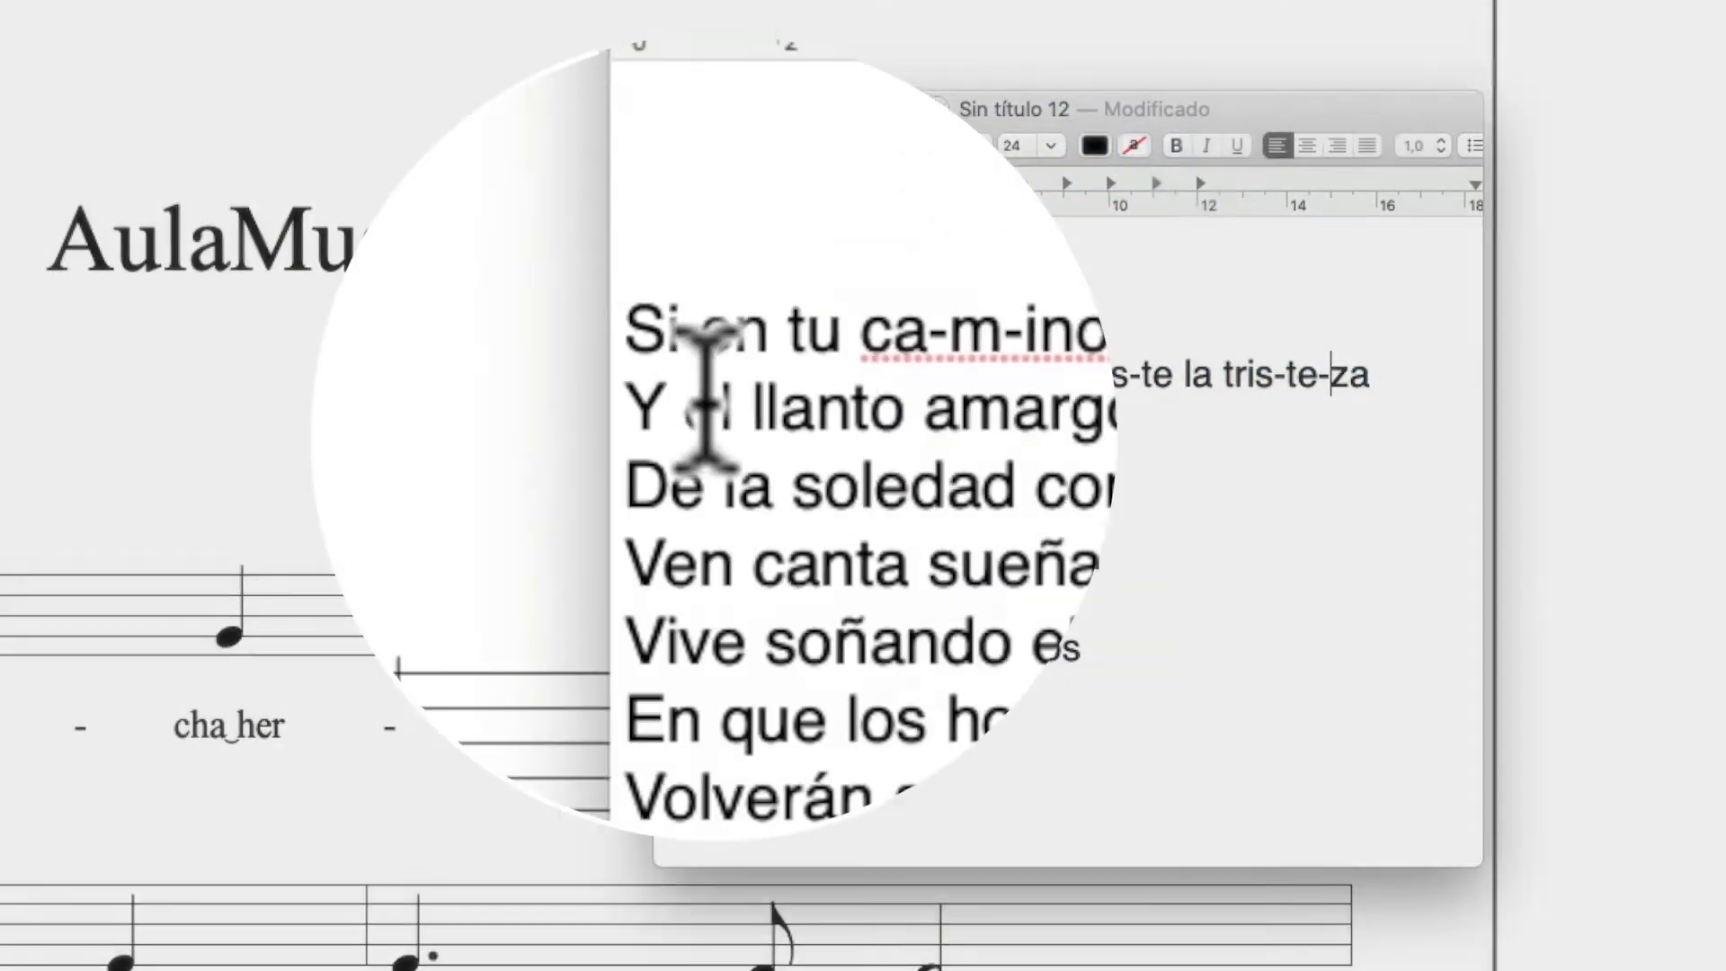
Hyphenate the next two lines as "Y el llan-to a-mar-go" and "De la so-le-dad com-ple-ta.", followed by a blank line
left_click(695, 419)
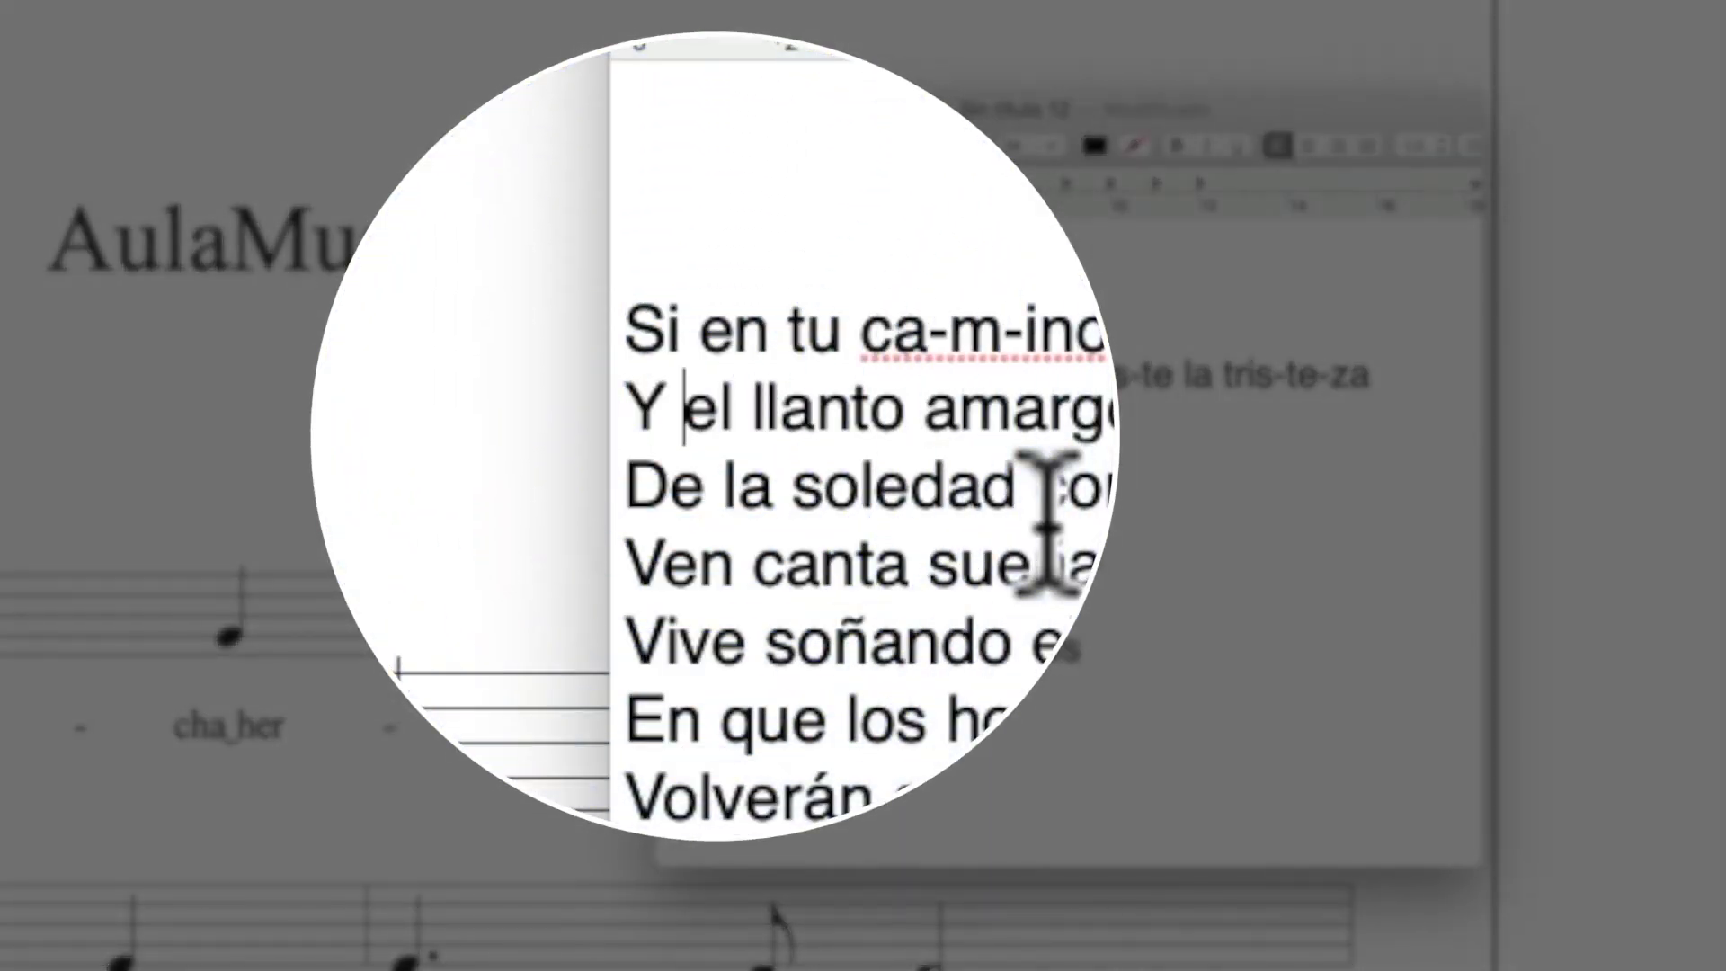
key("BackSpace")
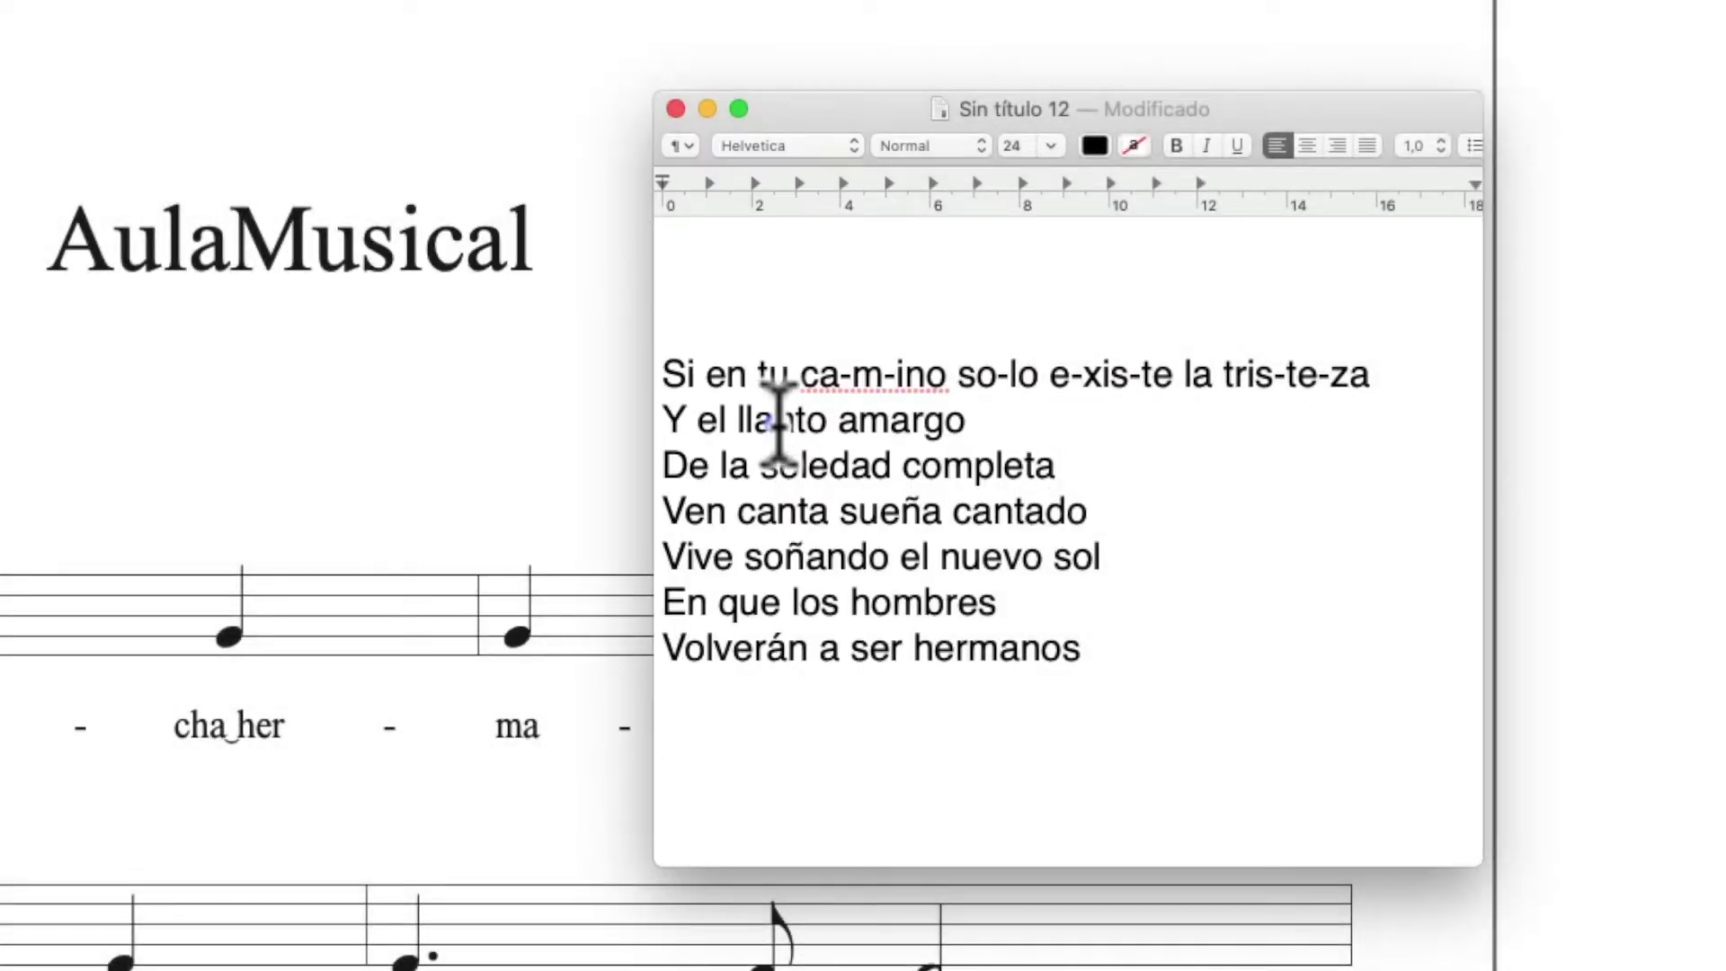
left_click(776, 420)
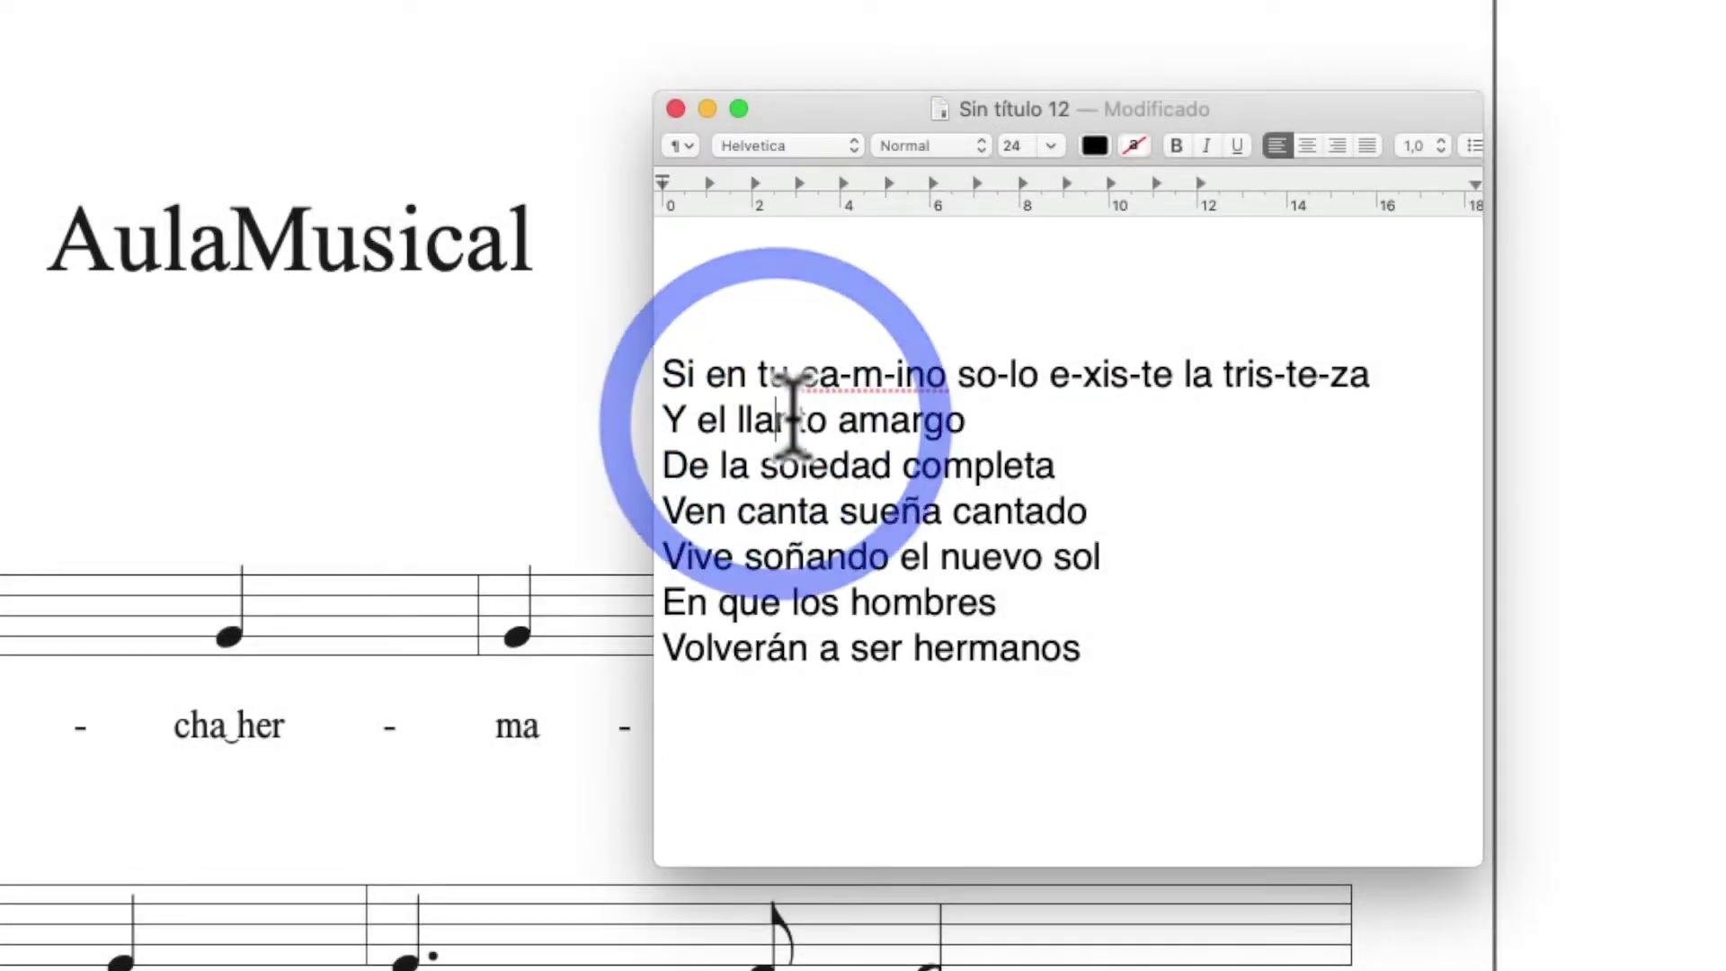
type("-")
left_click(867, 420)
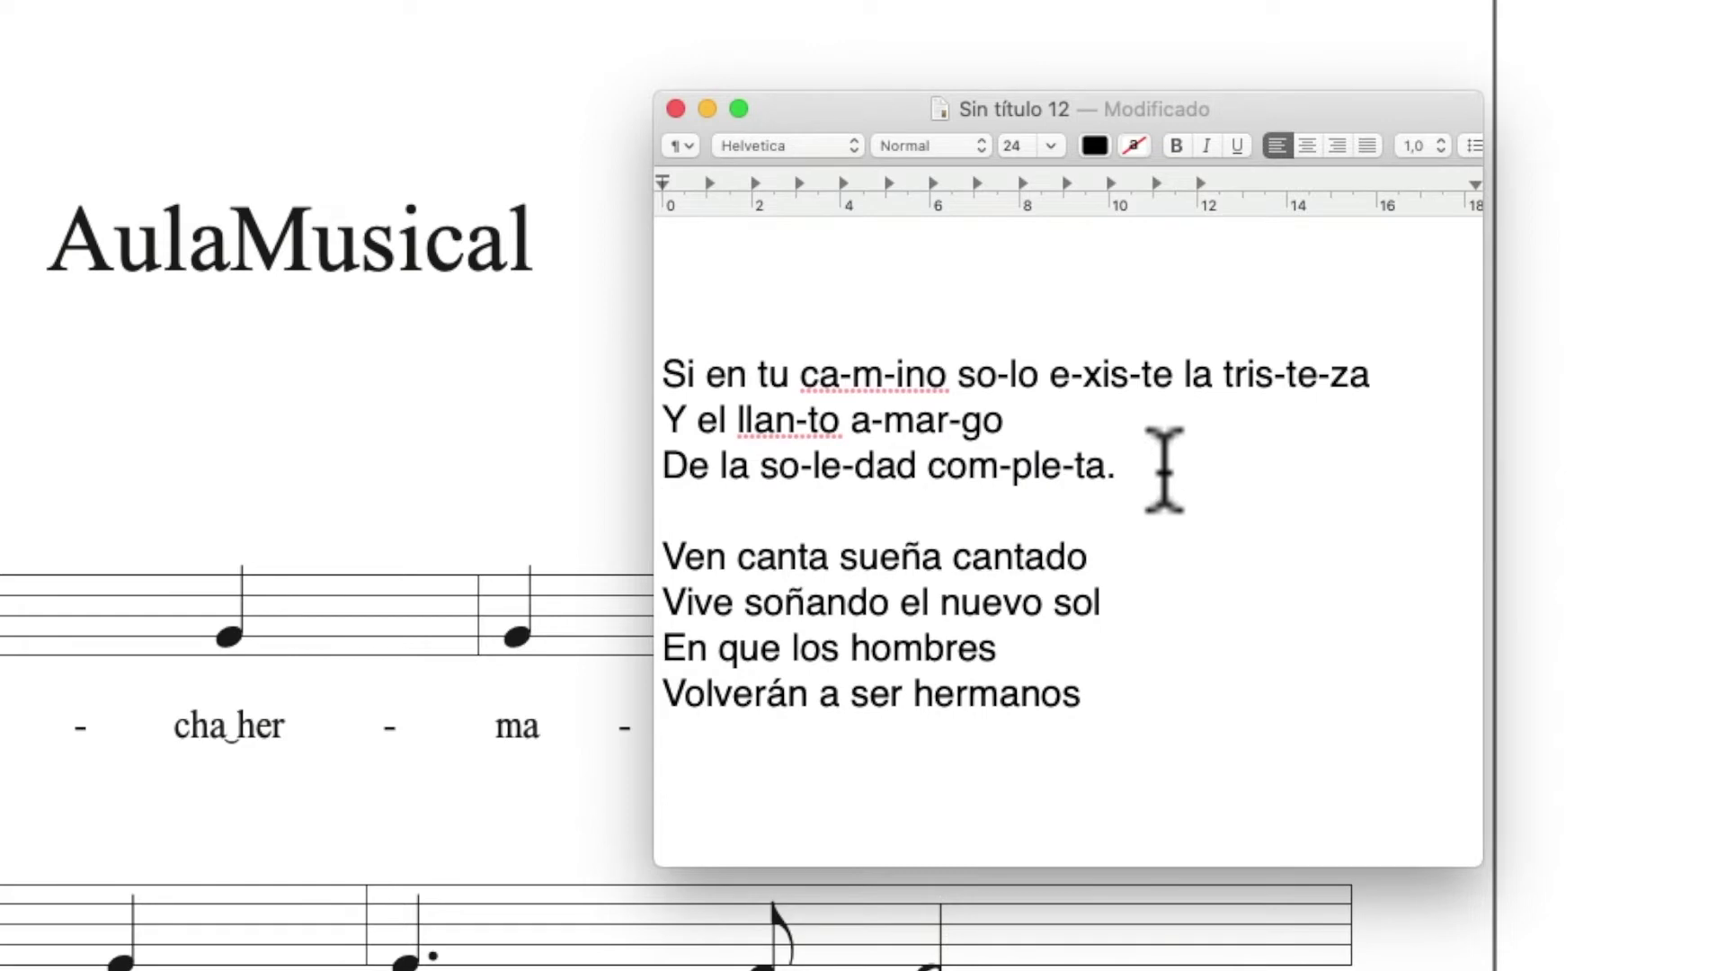
Copy the three hyphenated lines from the text document and switch back to Finale's lyrics window
left_click_drag(1159, 462, 674, 387)
key("super+c")
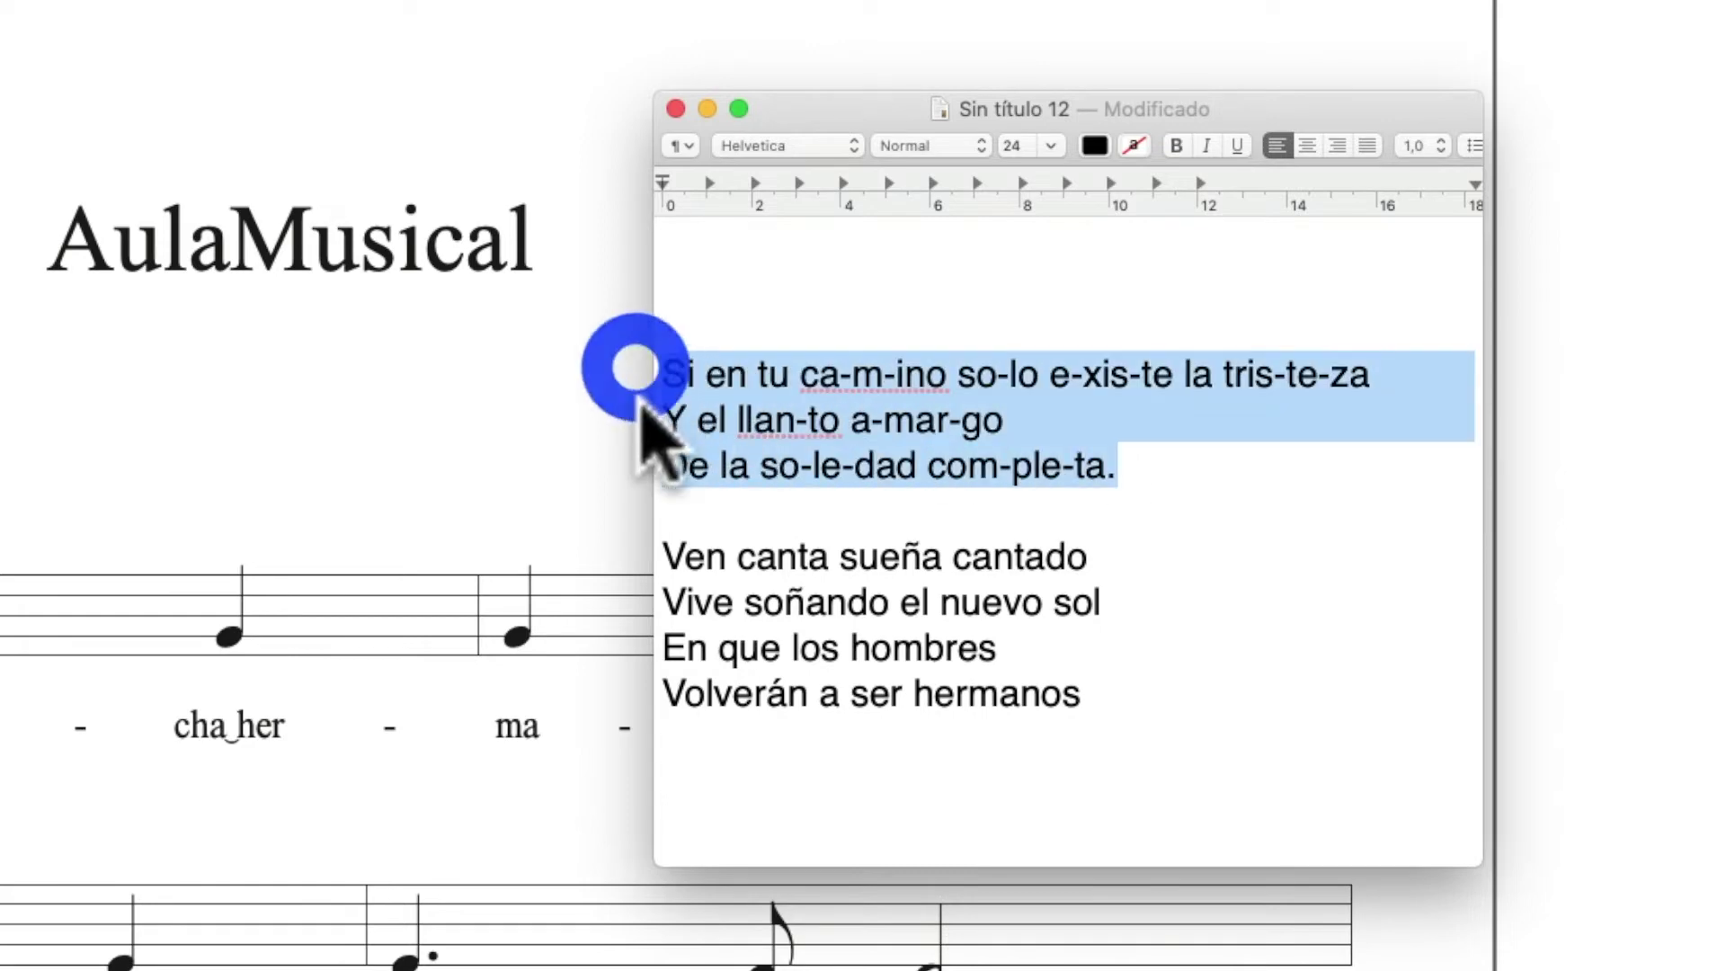
left_click(544, 112)
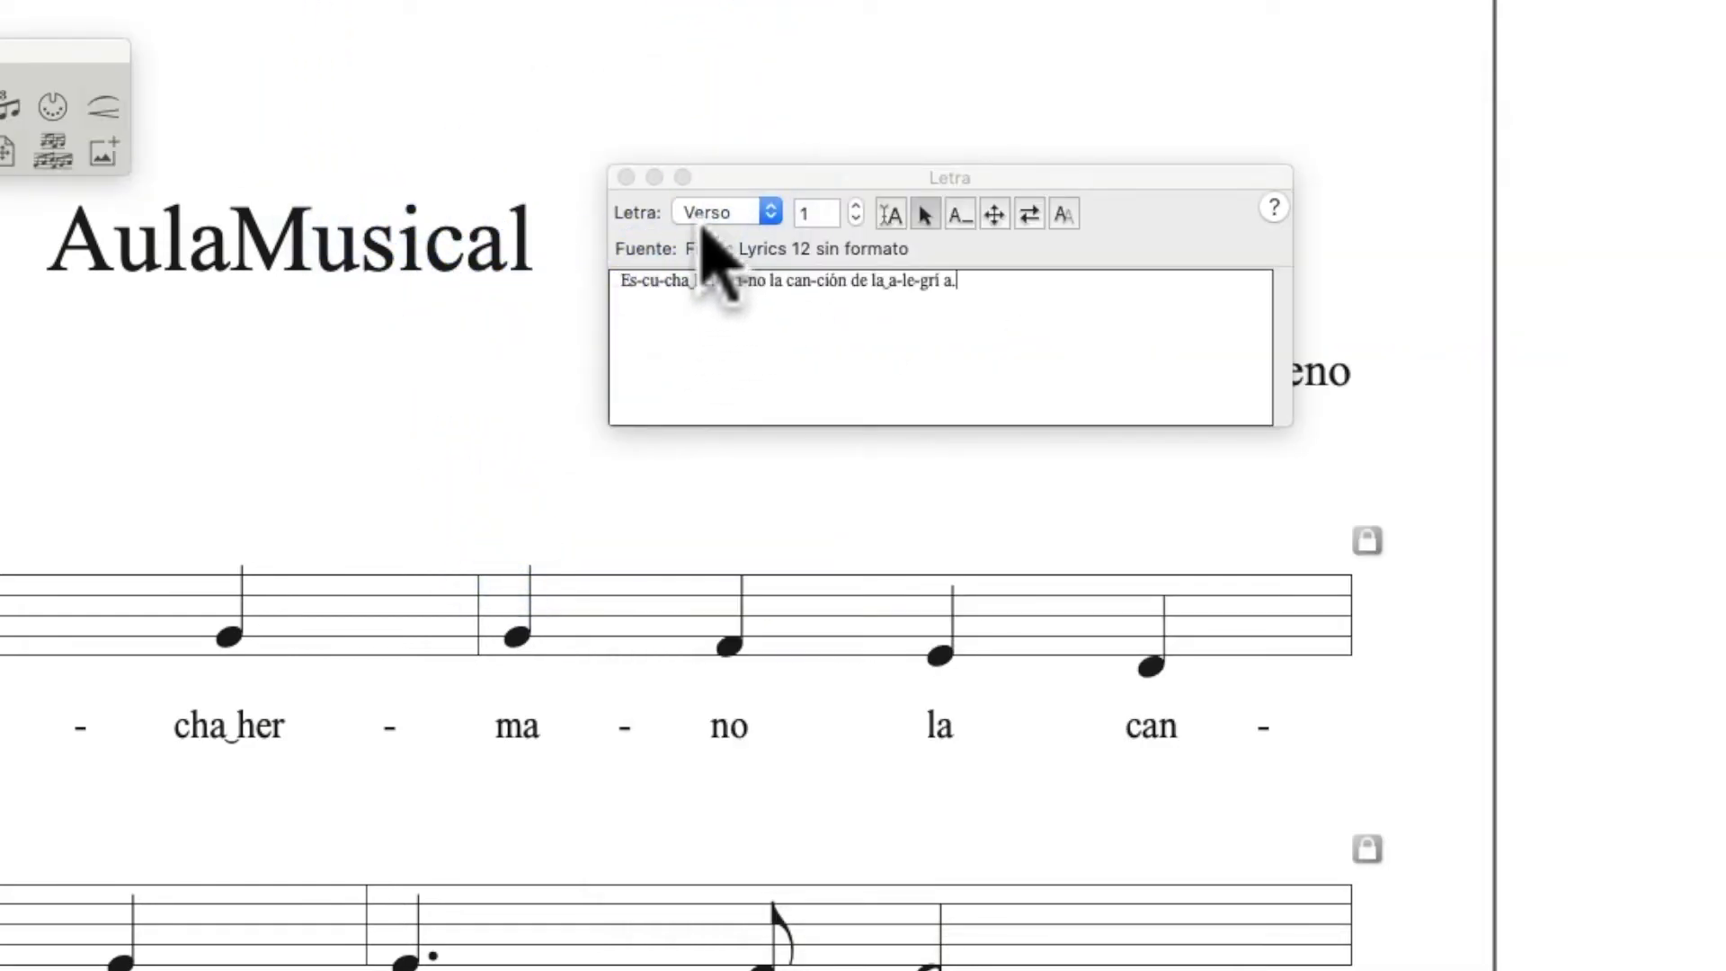
left_click(868, 180)
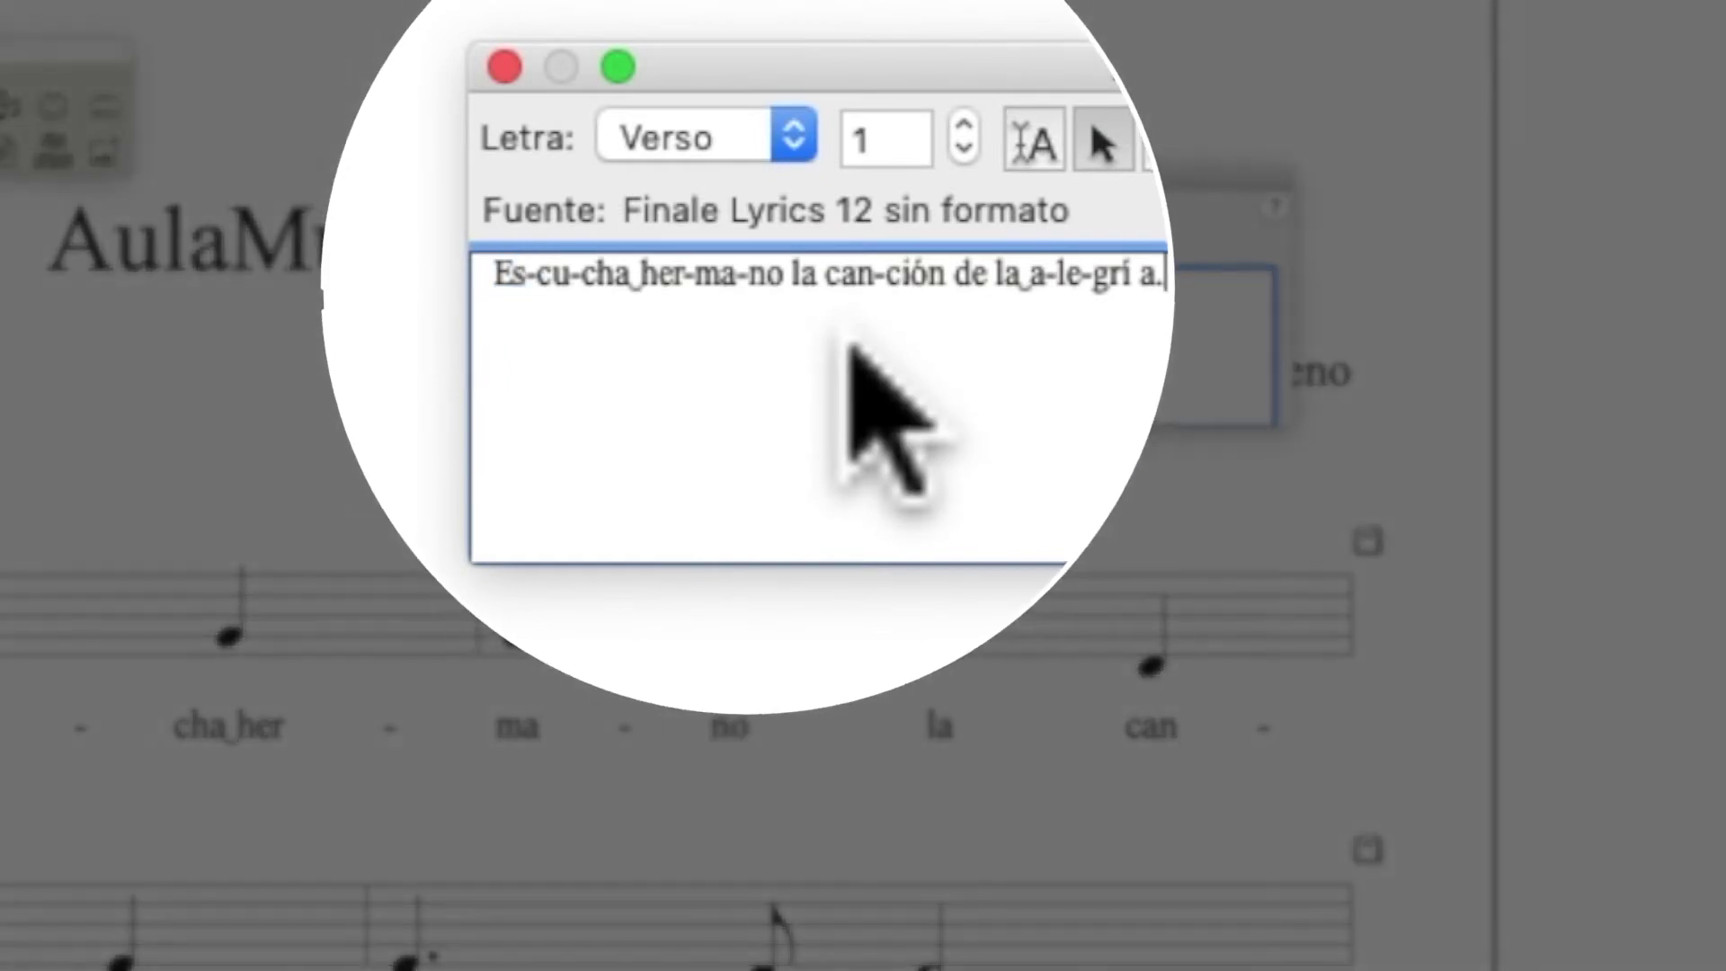
left_click(849, 328)
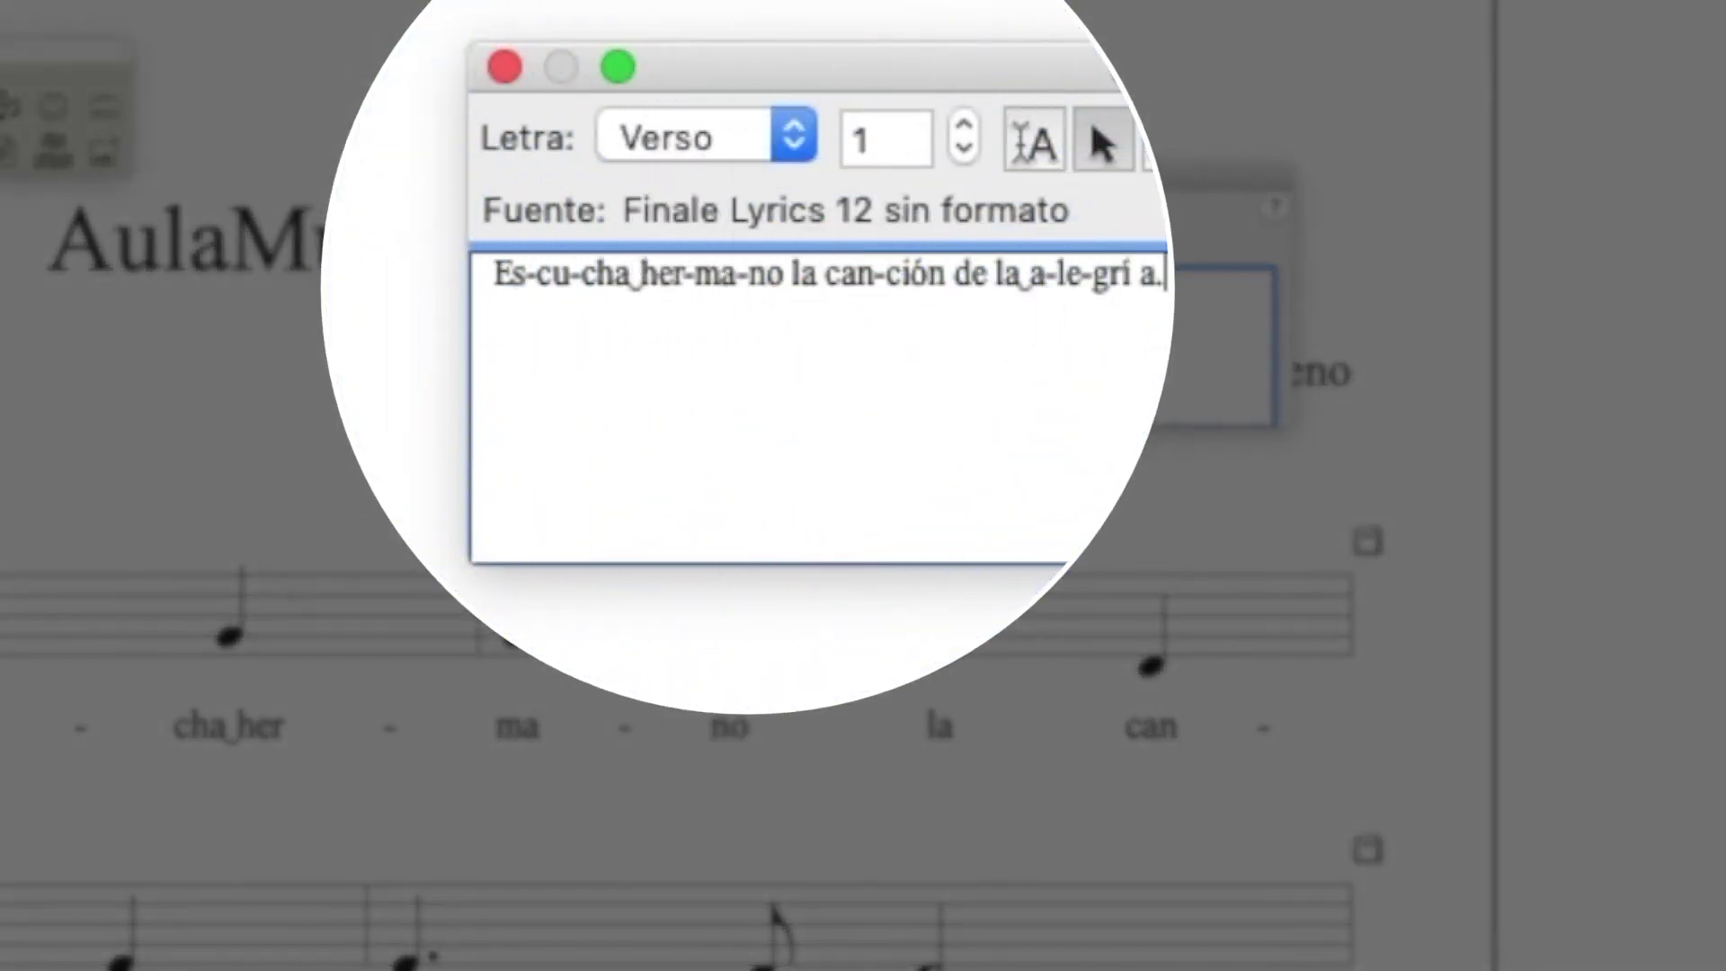
Set the lyrics window to verse 2 and paste the hyphenated lines there
left_click(962, 126)
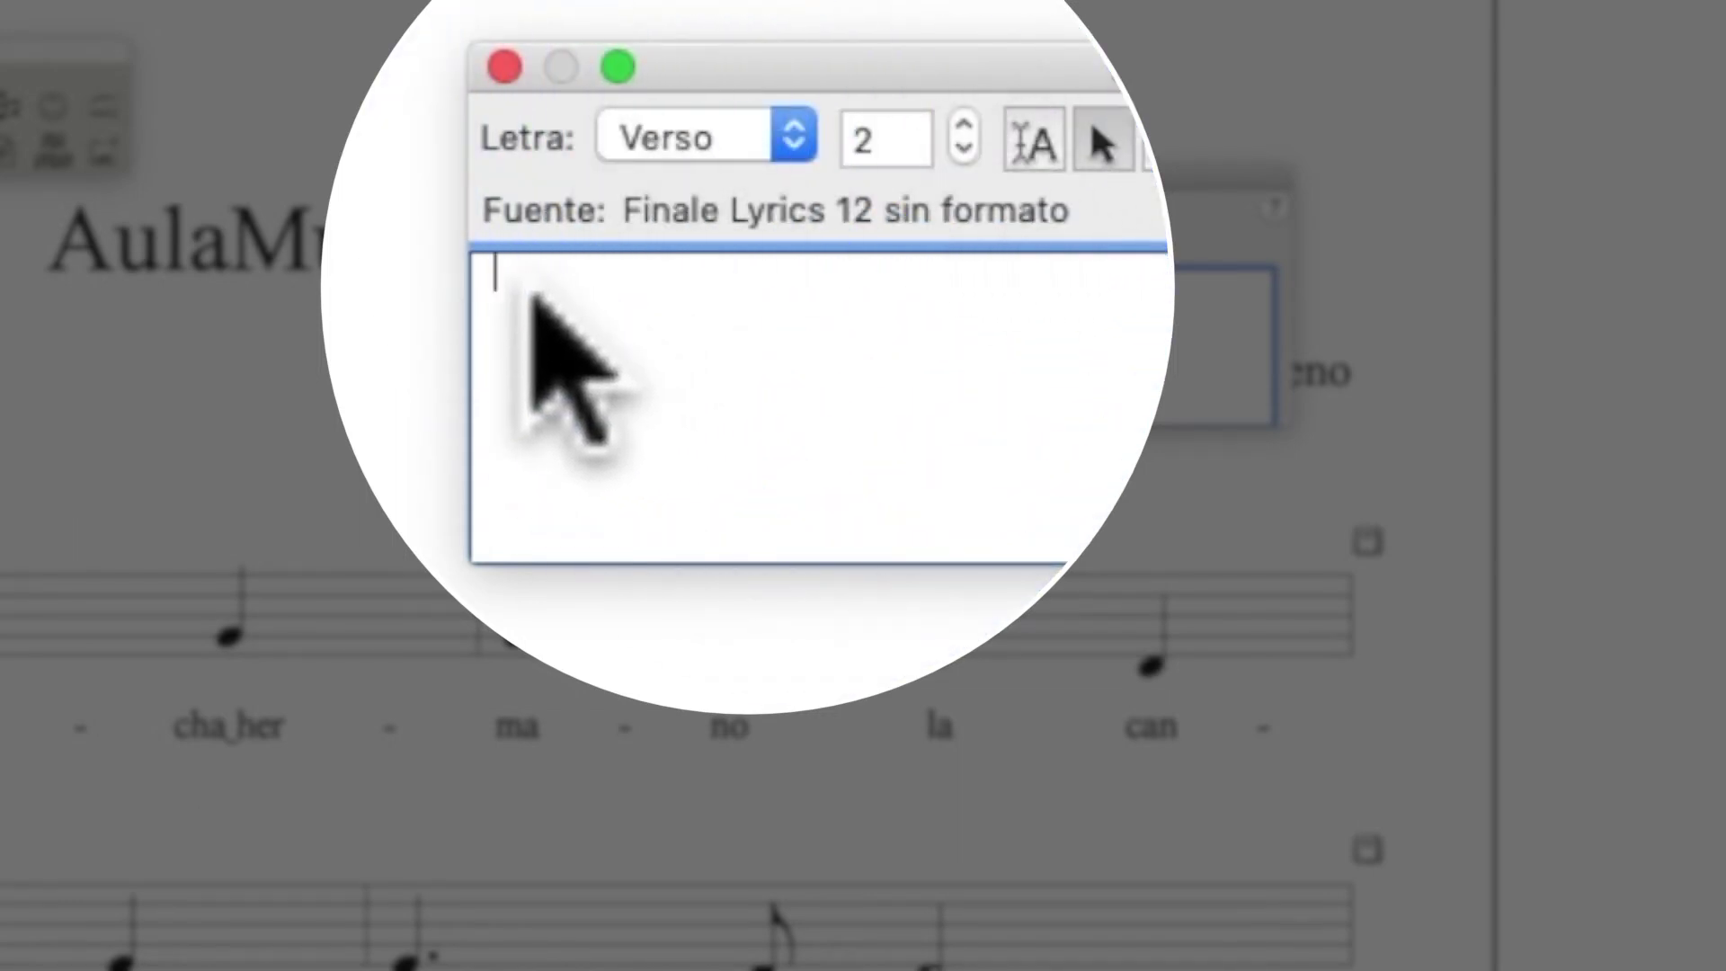
left_click(531, 347)
key("super+v")
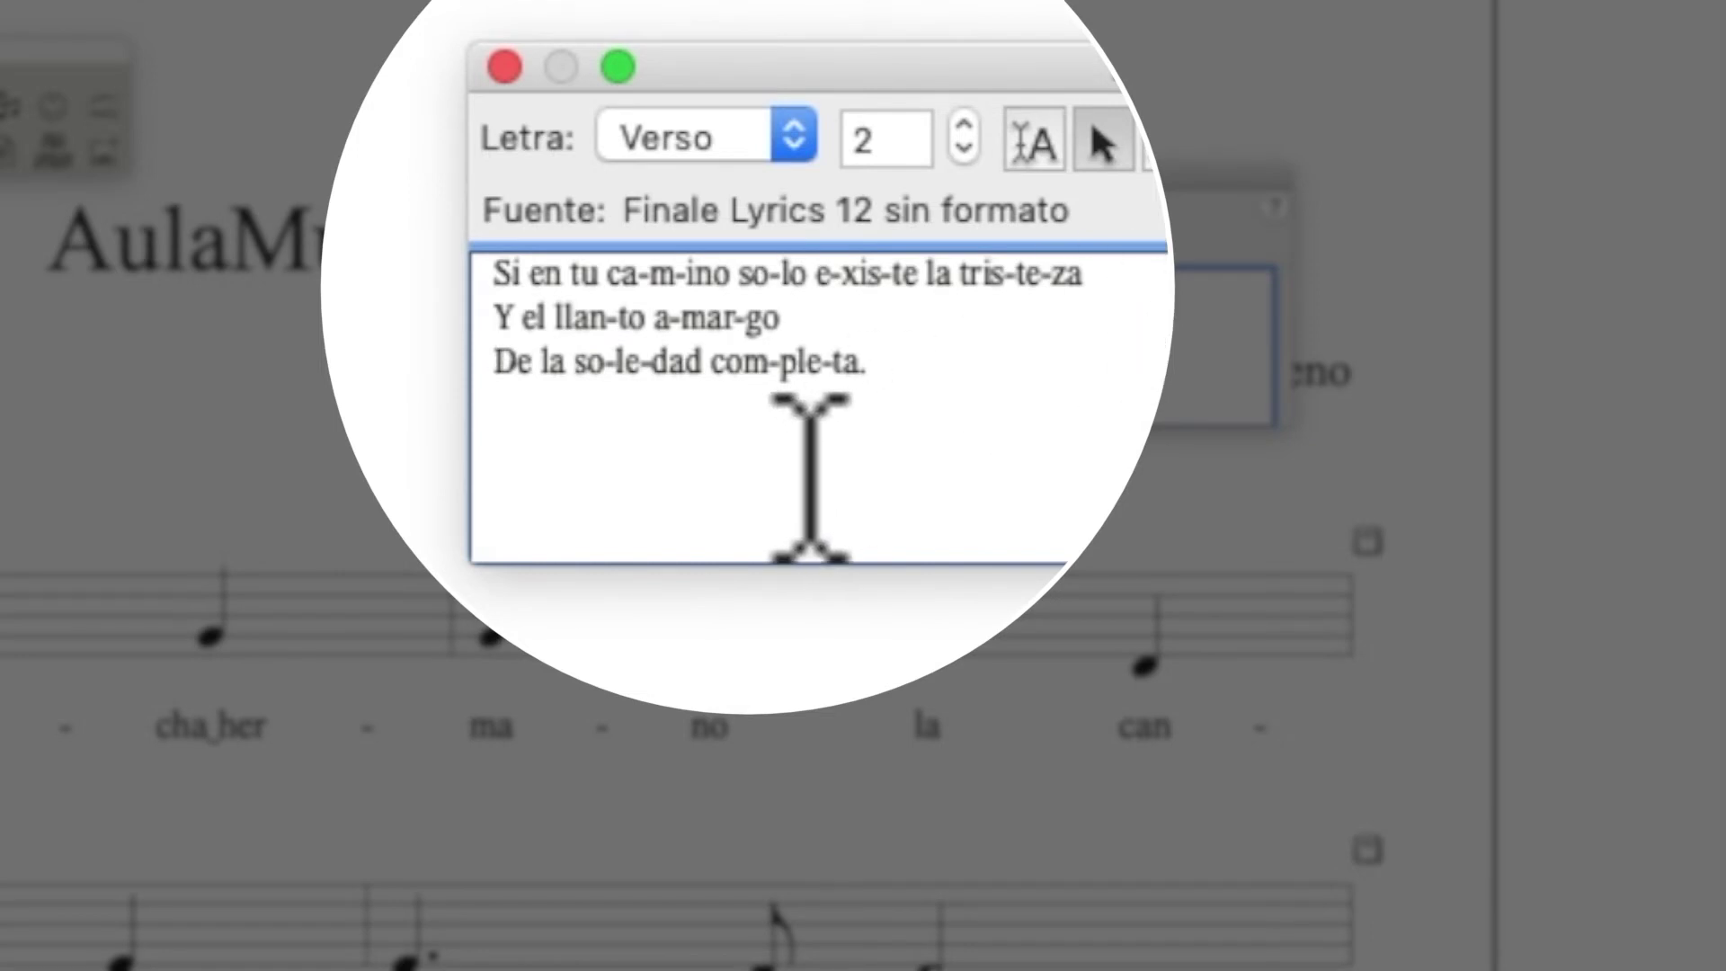
Check the line endings of the verse 2 text and place the insertion point before "Si"
left_click(831, 328)
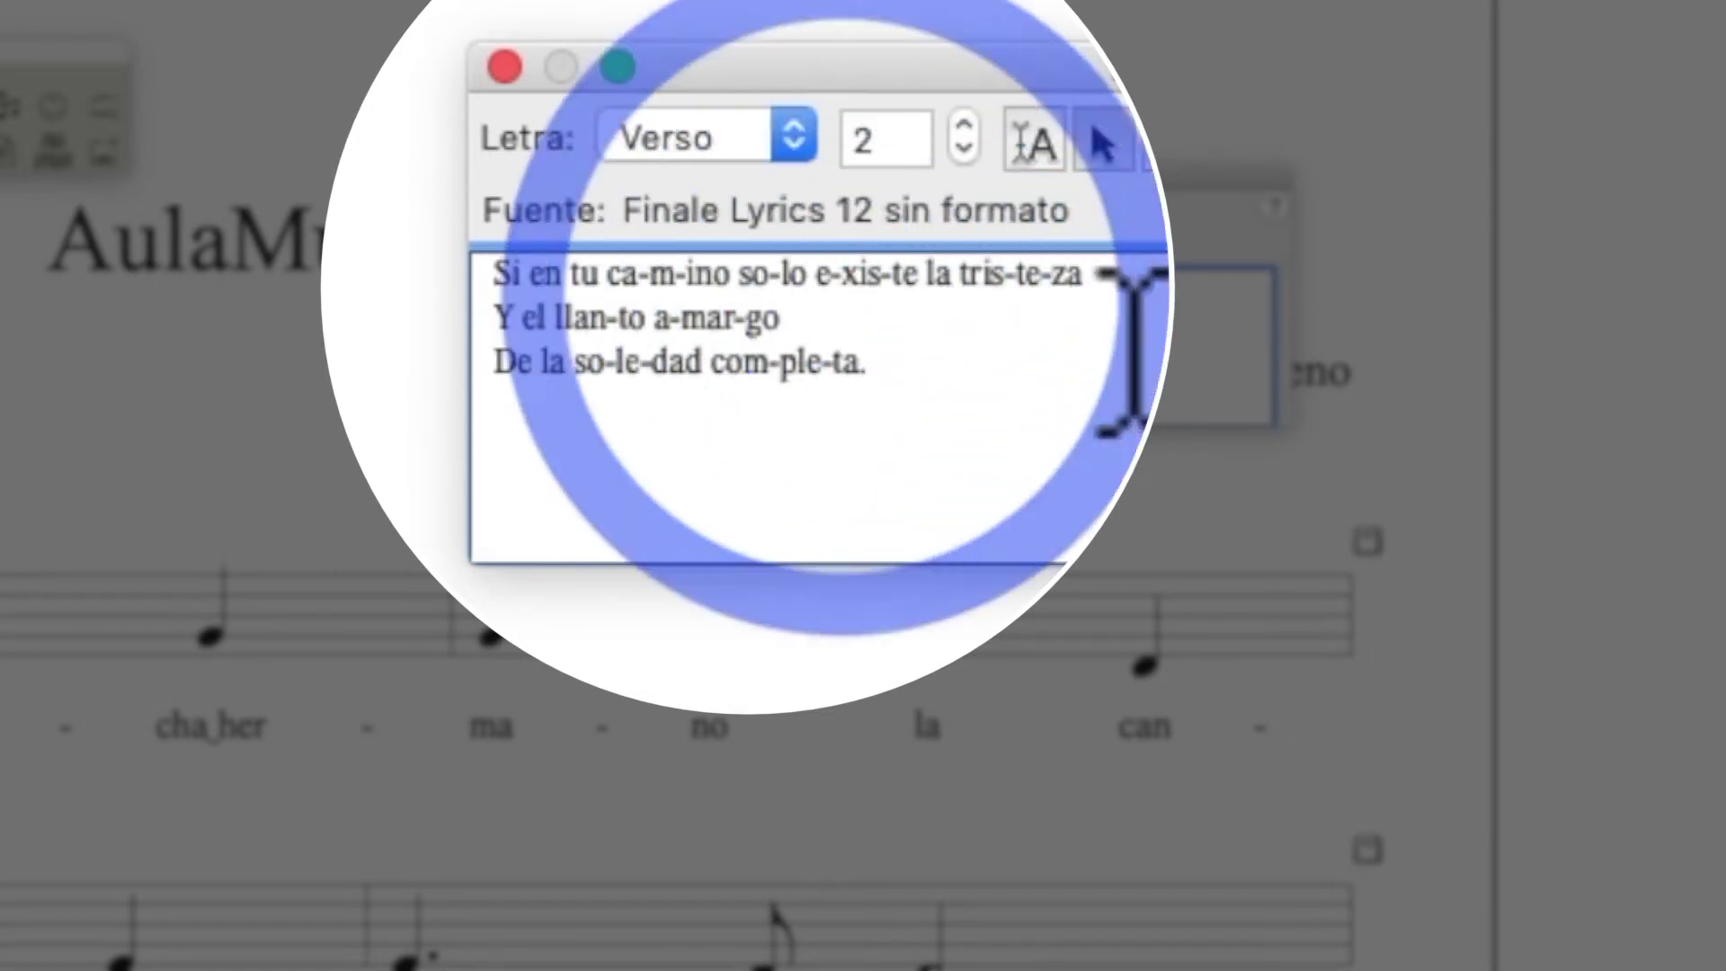
key("shift+alt+Left")
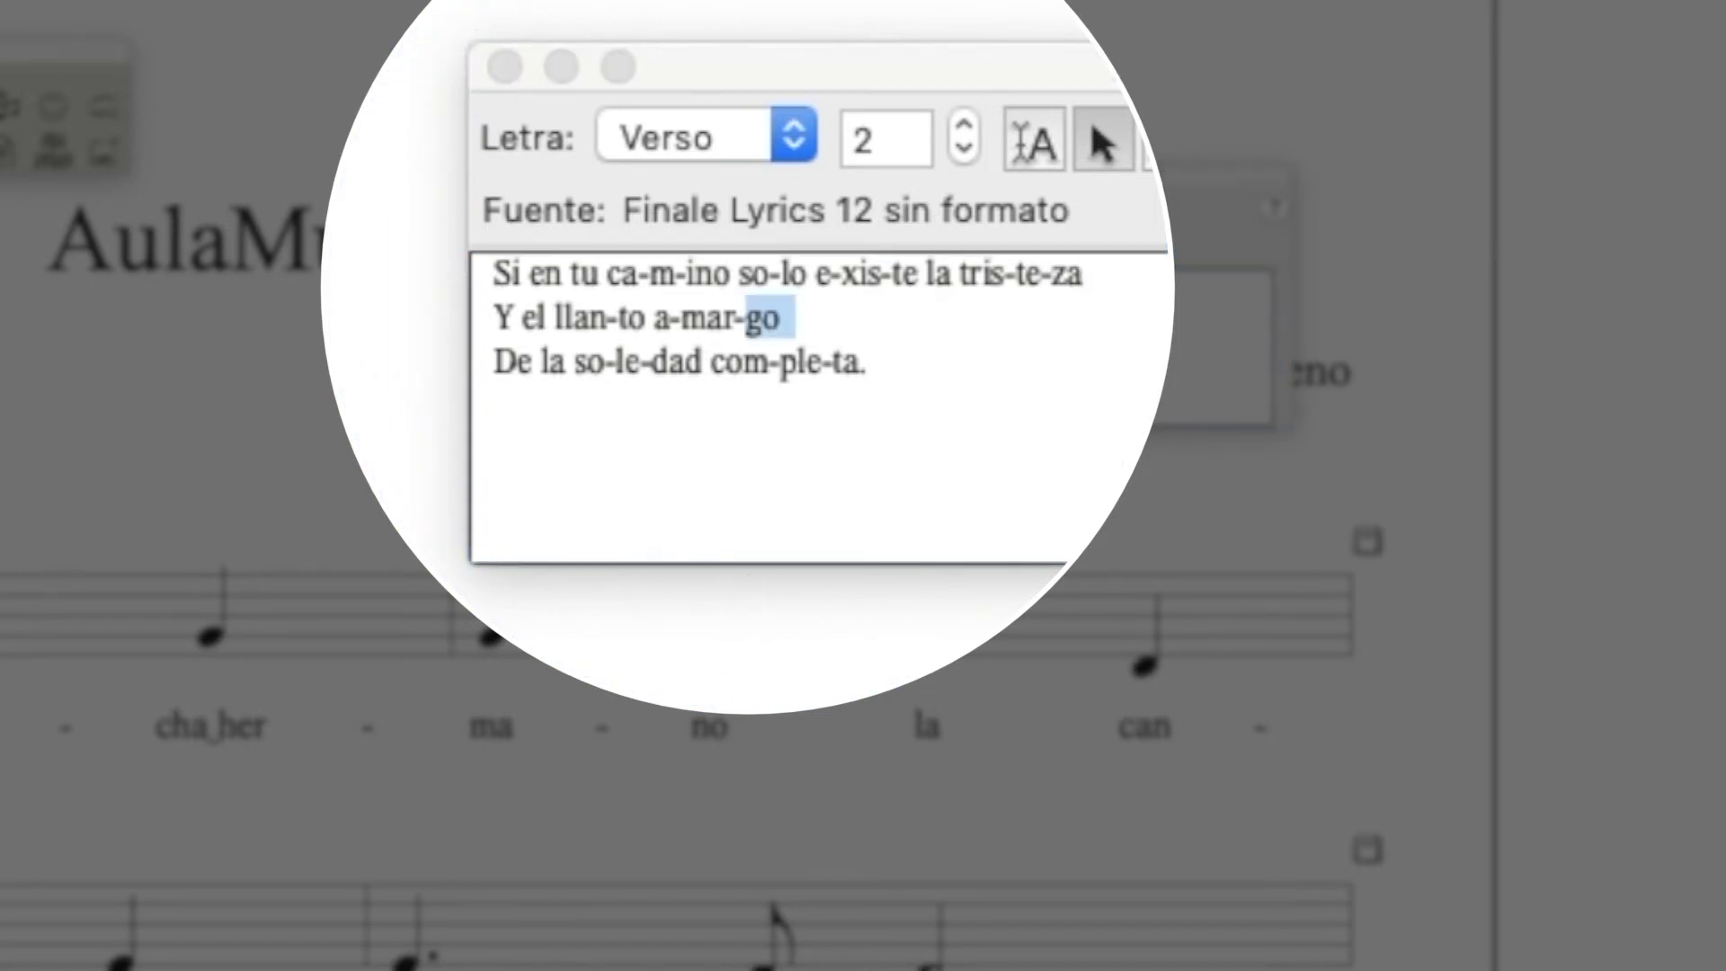
left_click(843, 363)
type("ta.")
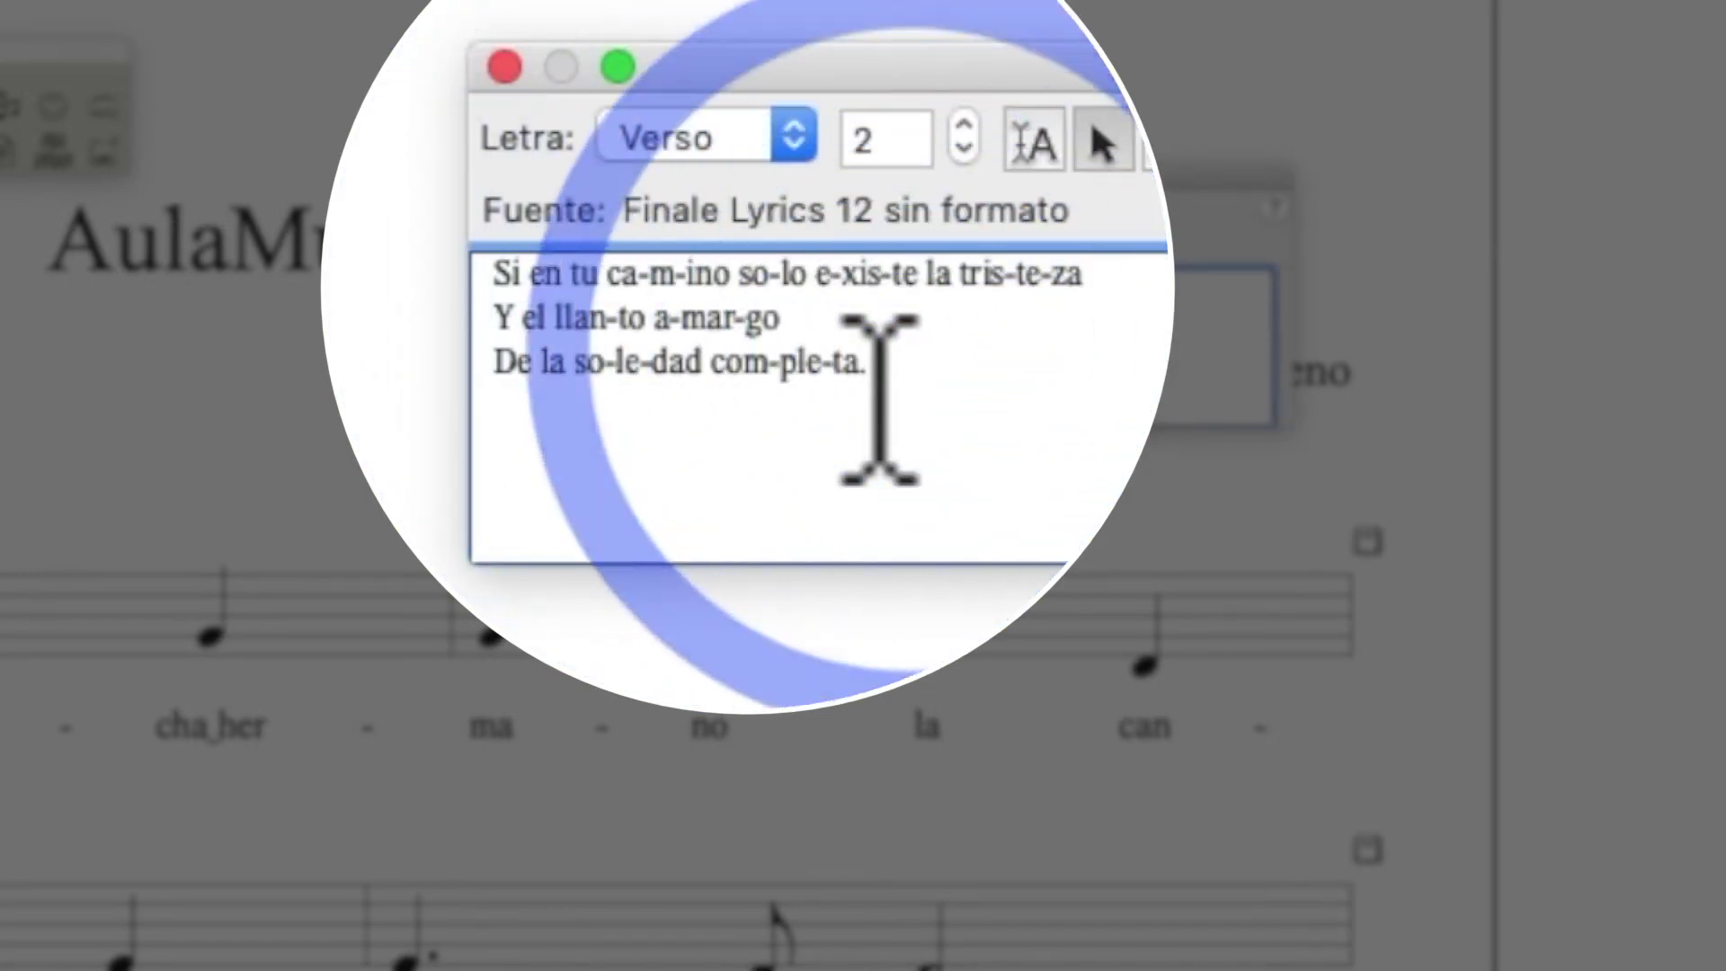
left_click(485, 271)
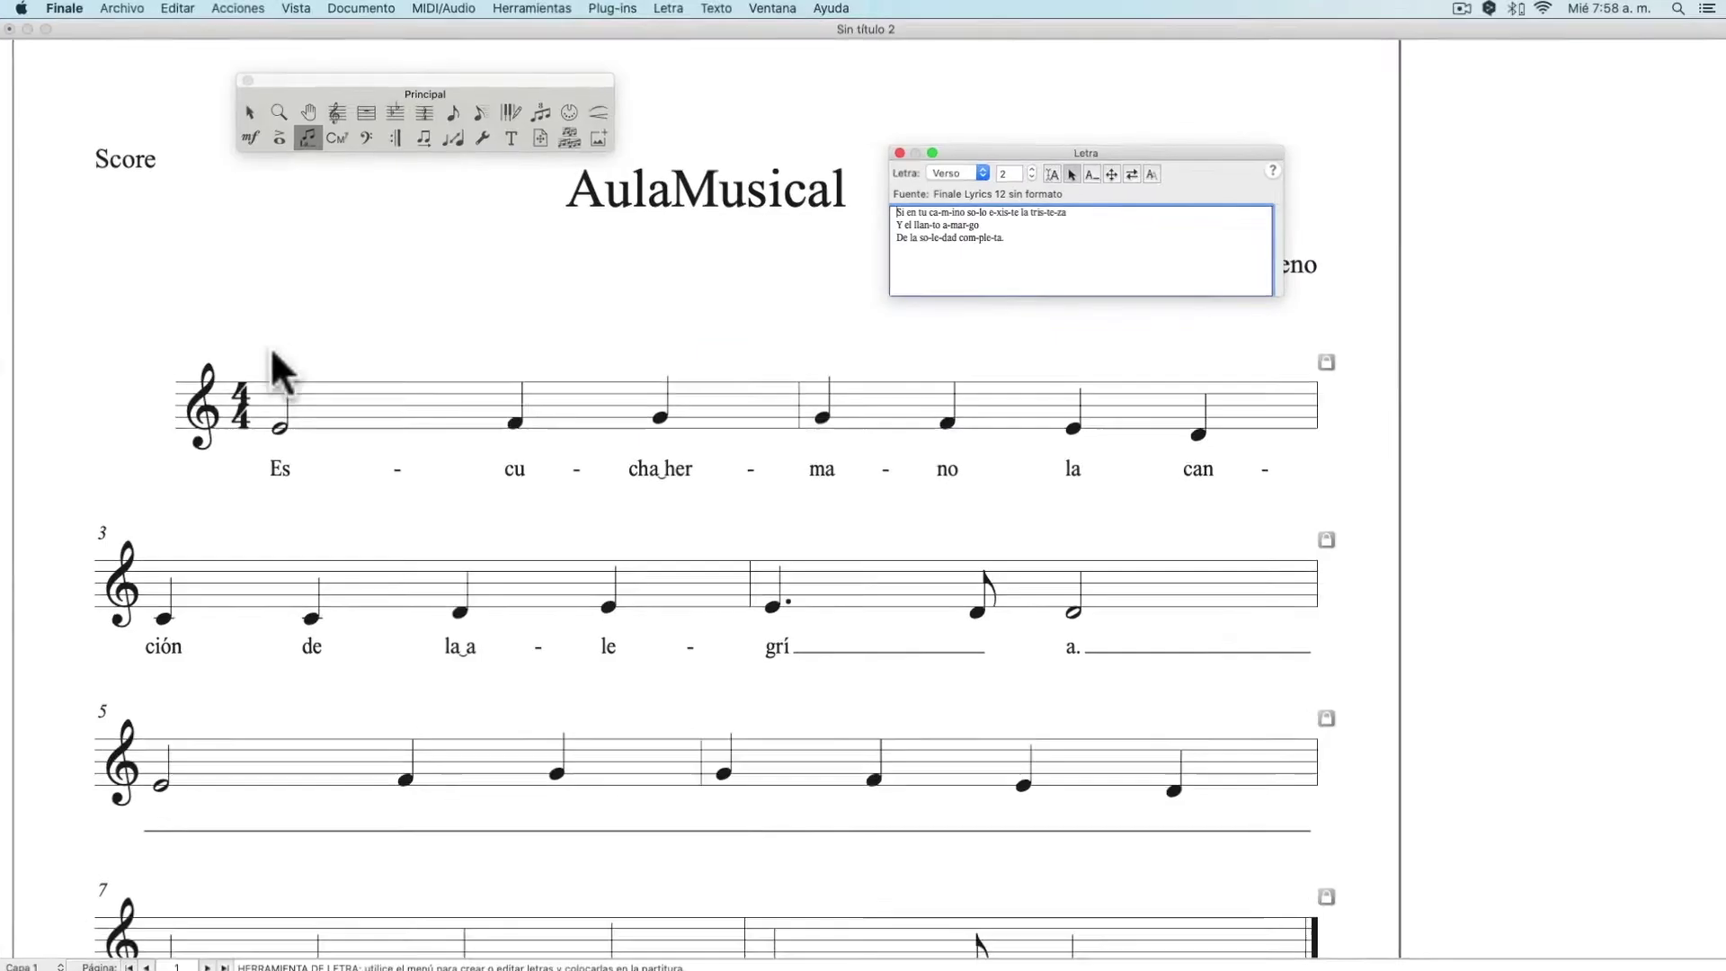
Assign the verse 2 syllables from "Si en" to "lo e" to the notes of measures 1 and 2, joining "lo" and "e" under one note
left_click(281, 420)
left_click(199, 556)
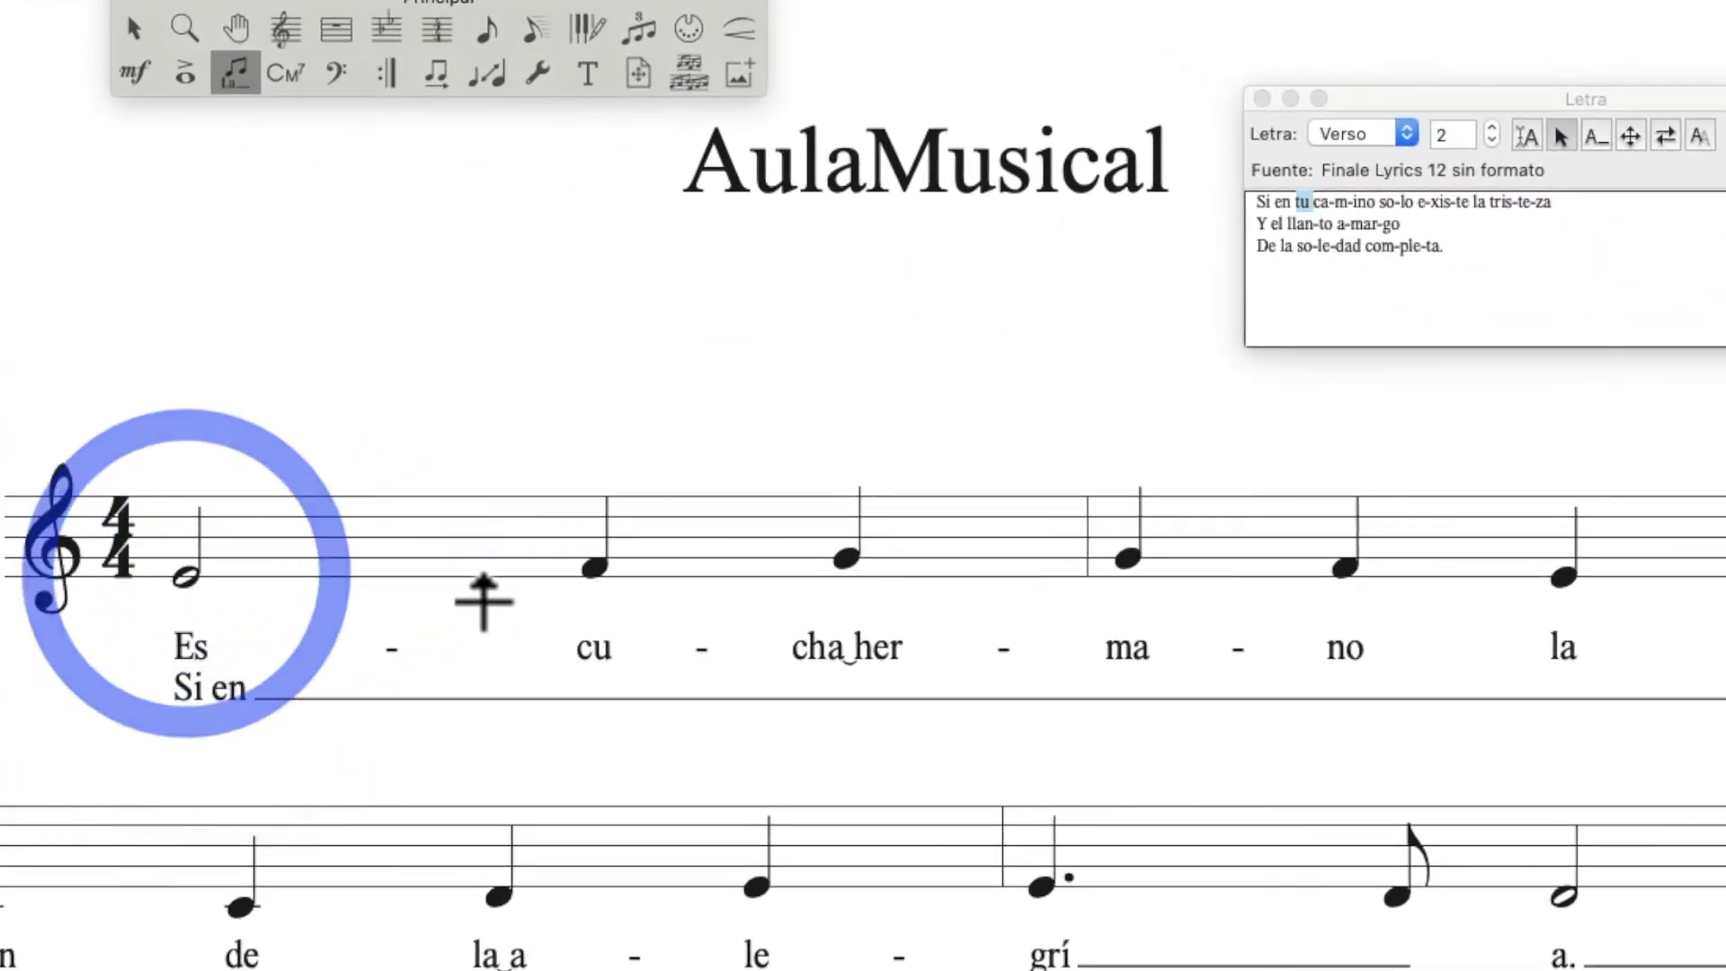
left_click(586, 546)
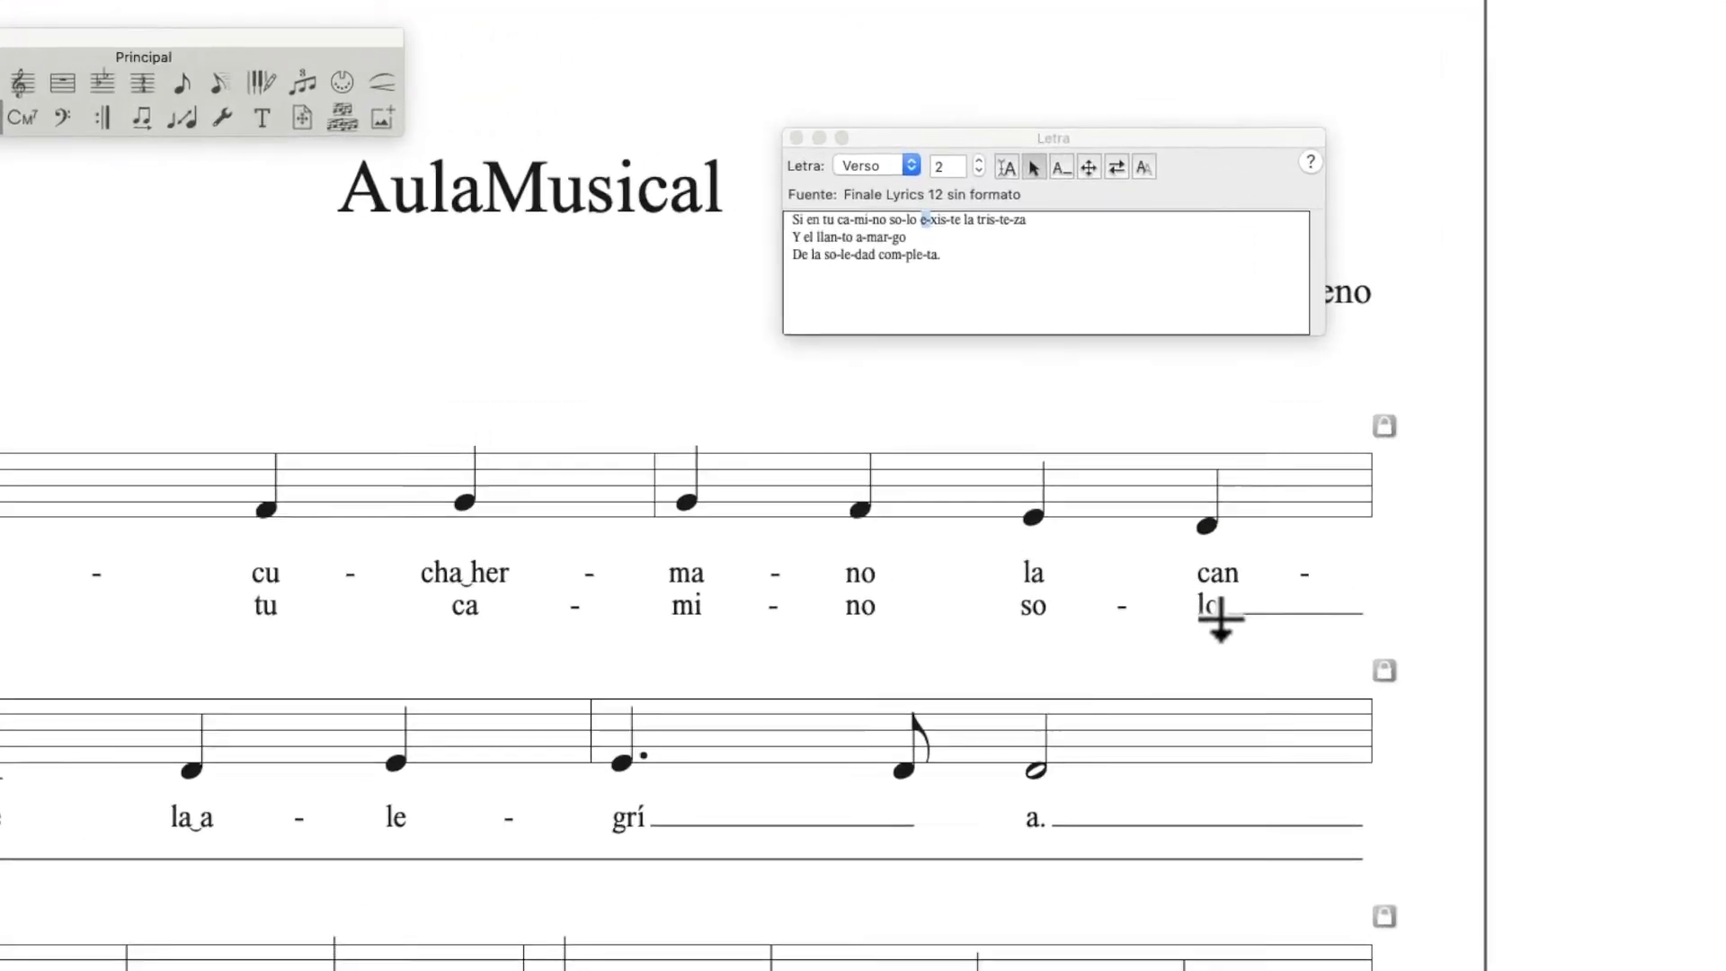
left_click(855, 238)
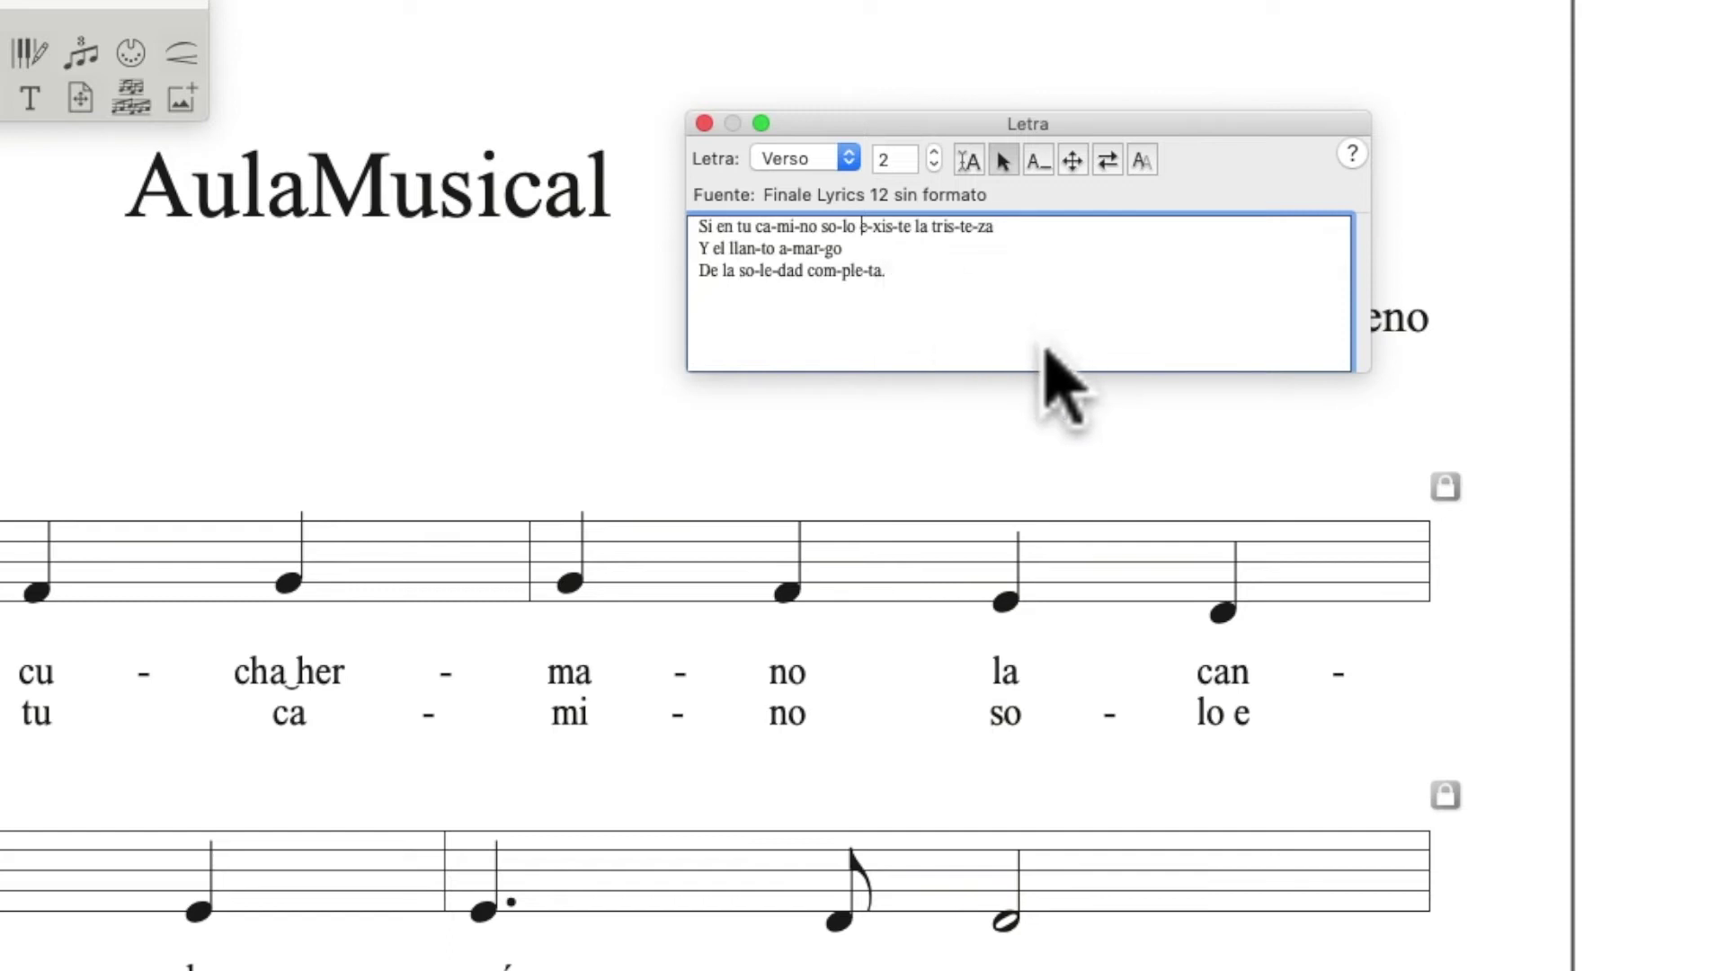
left_click(886, 232)
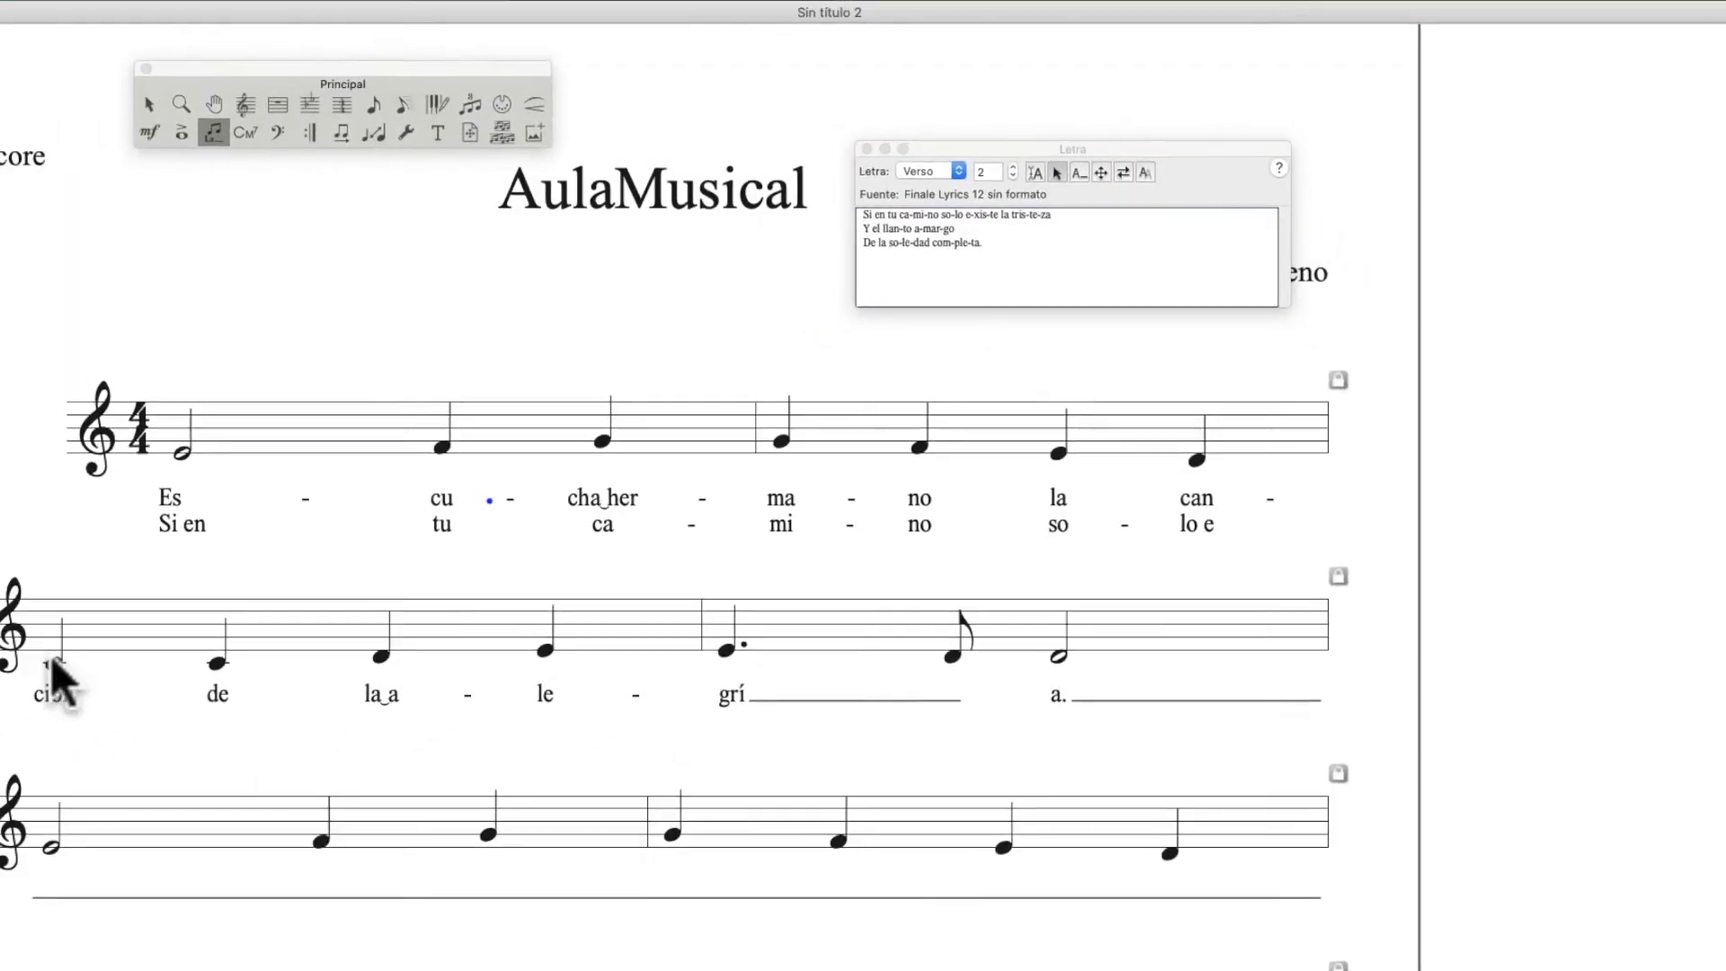
Assign the verse 2 syllables from "xis" to "za" to the notes of measures 3 and 4
left_click(52, 665)
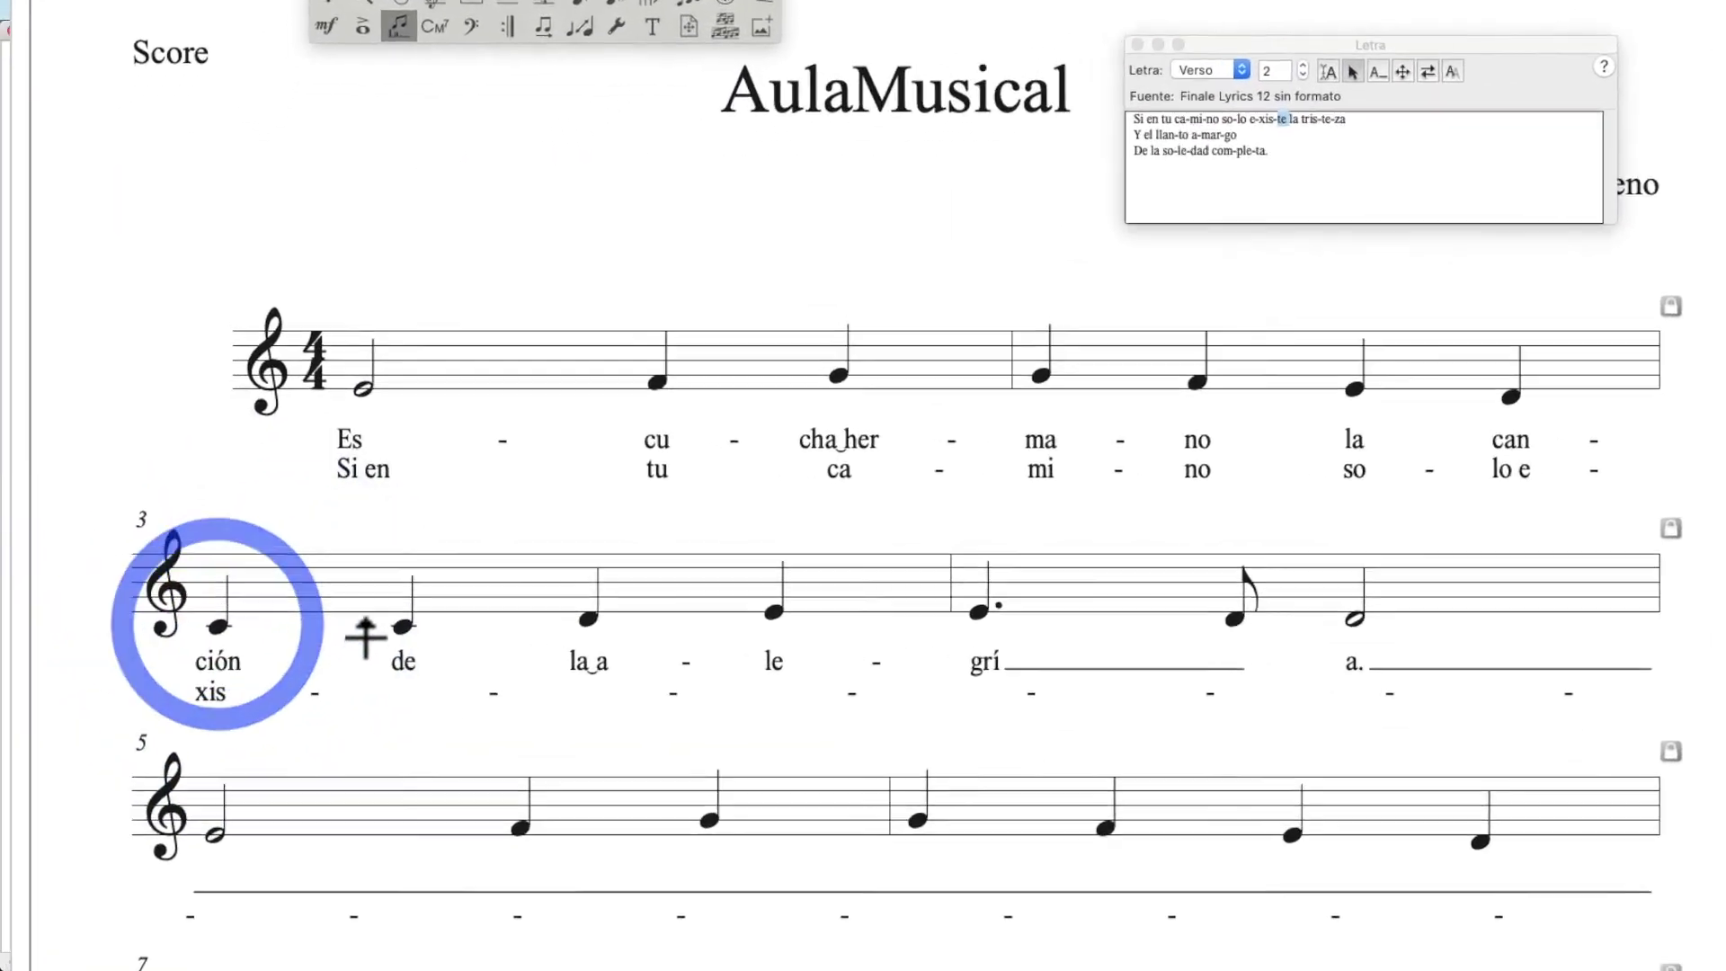
left_click(217, 662)
left_click(831, 640)
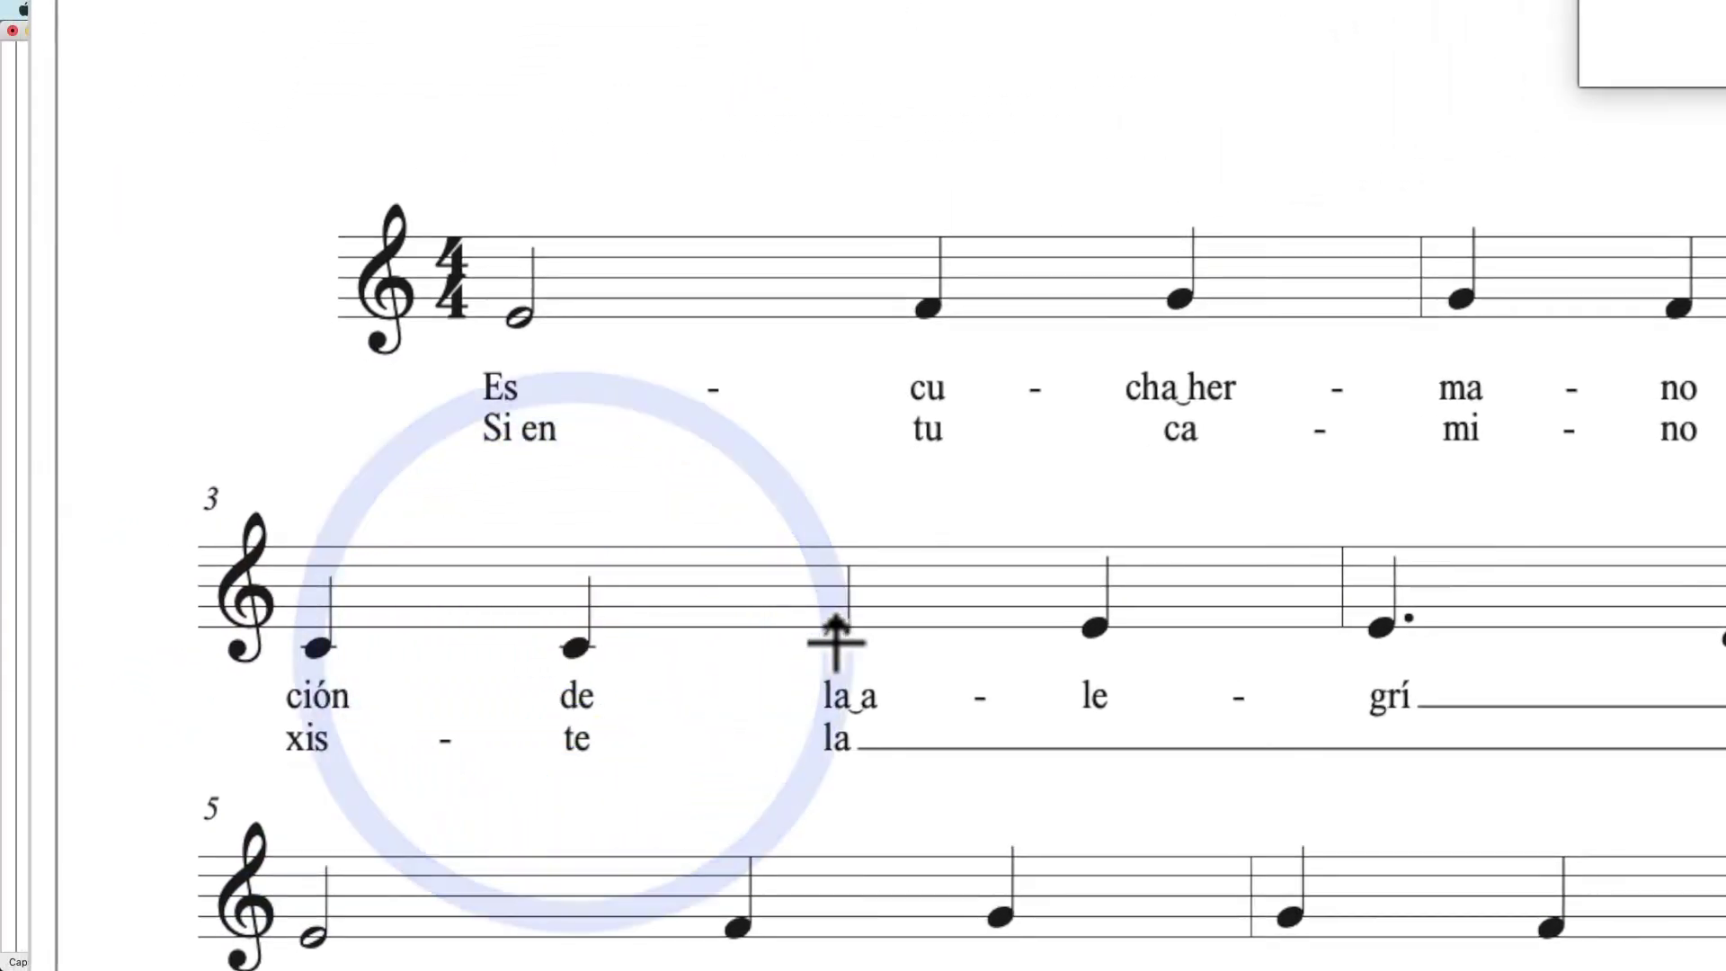
left_click(1092, 632)
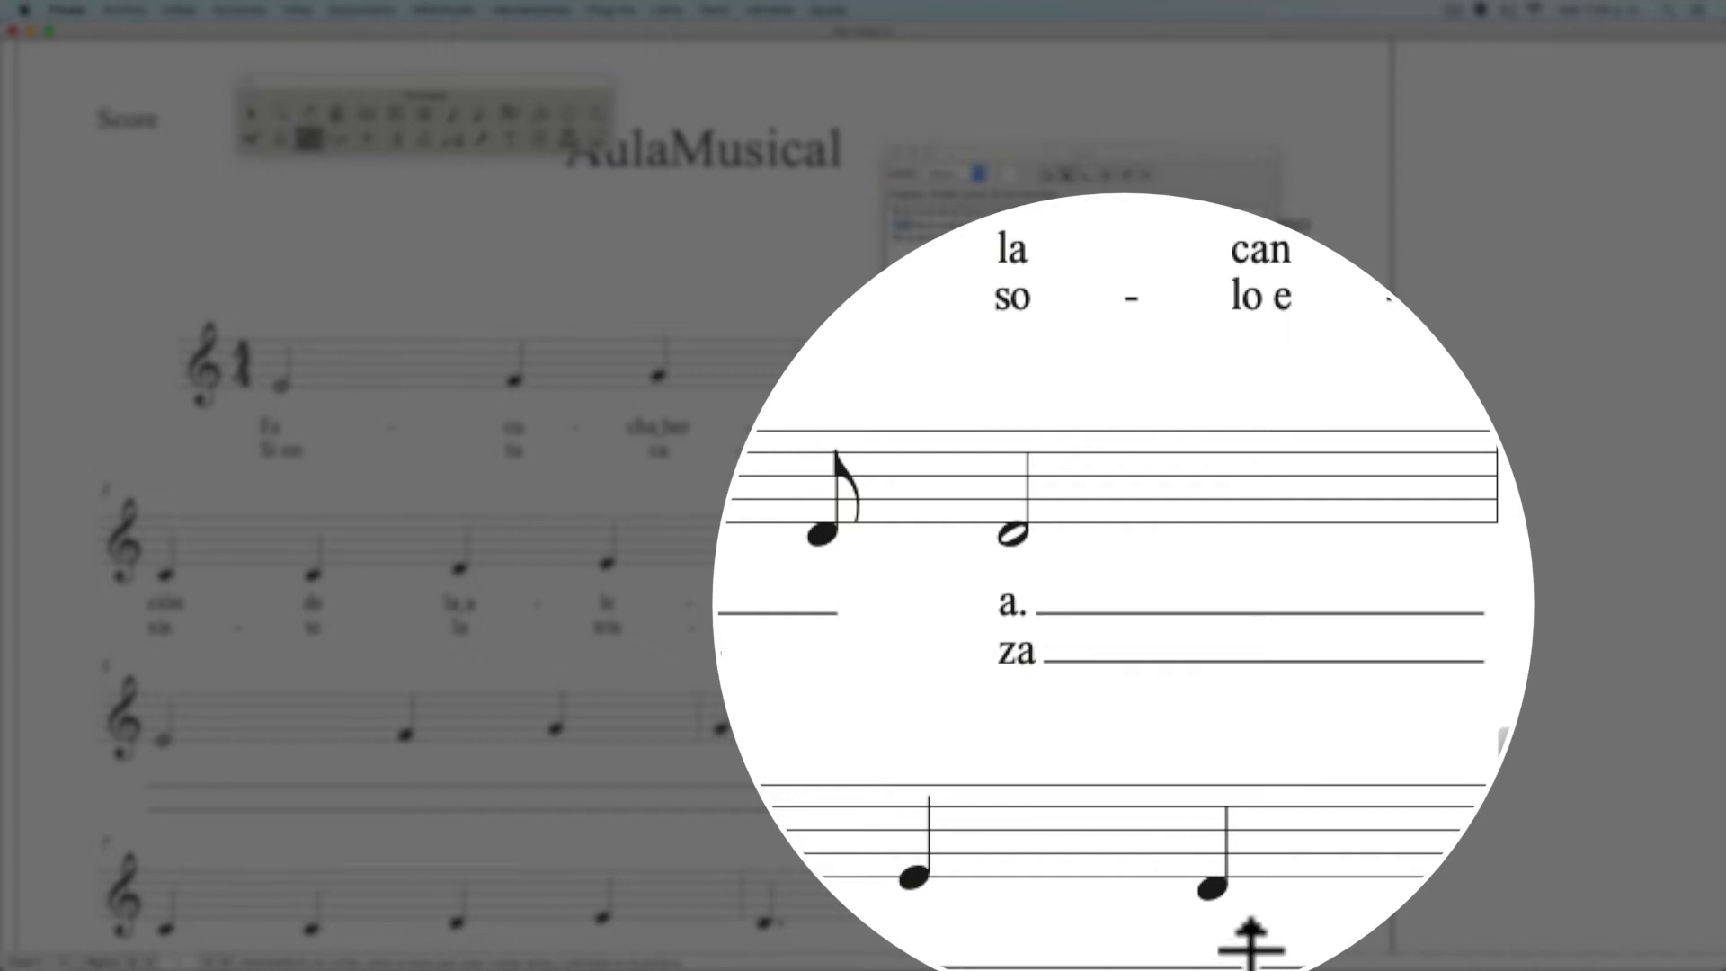
Delete the word extension lines that follow "a." and "za" in measure 4
left_click(251, 121)
right_click(1098, 615)
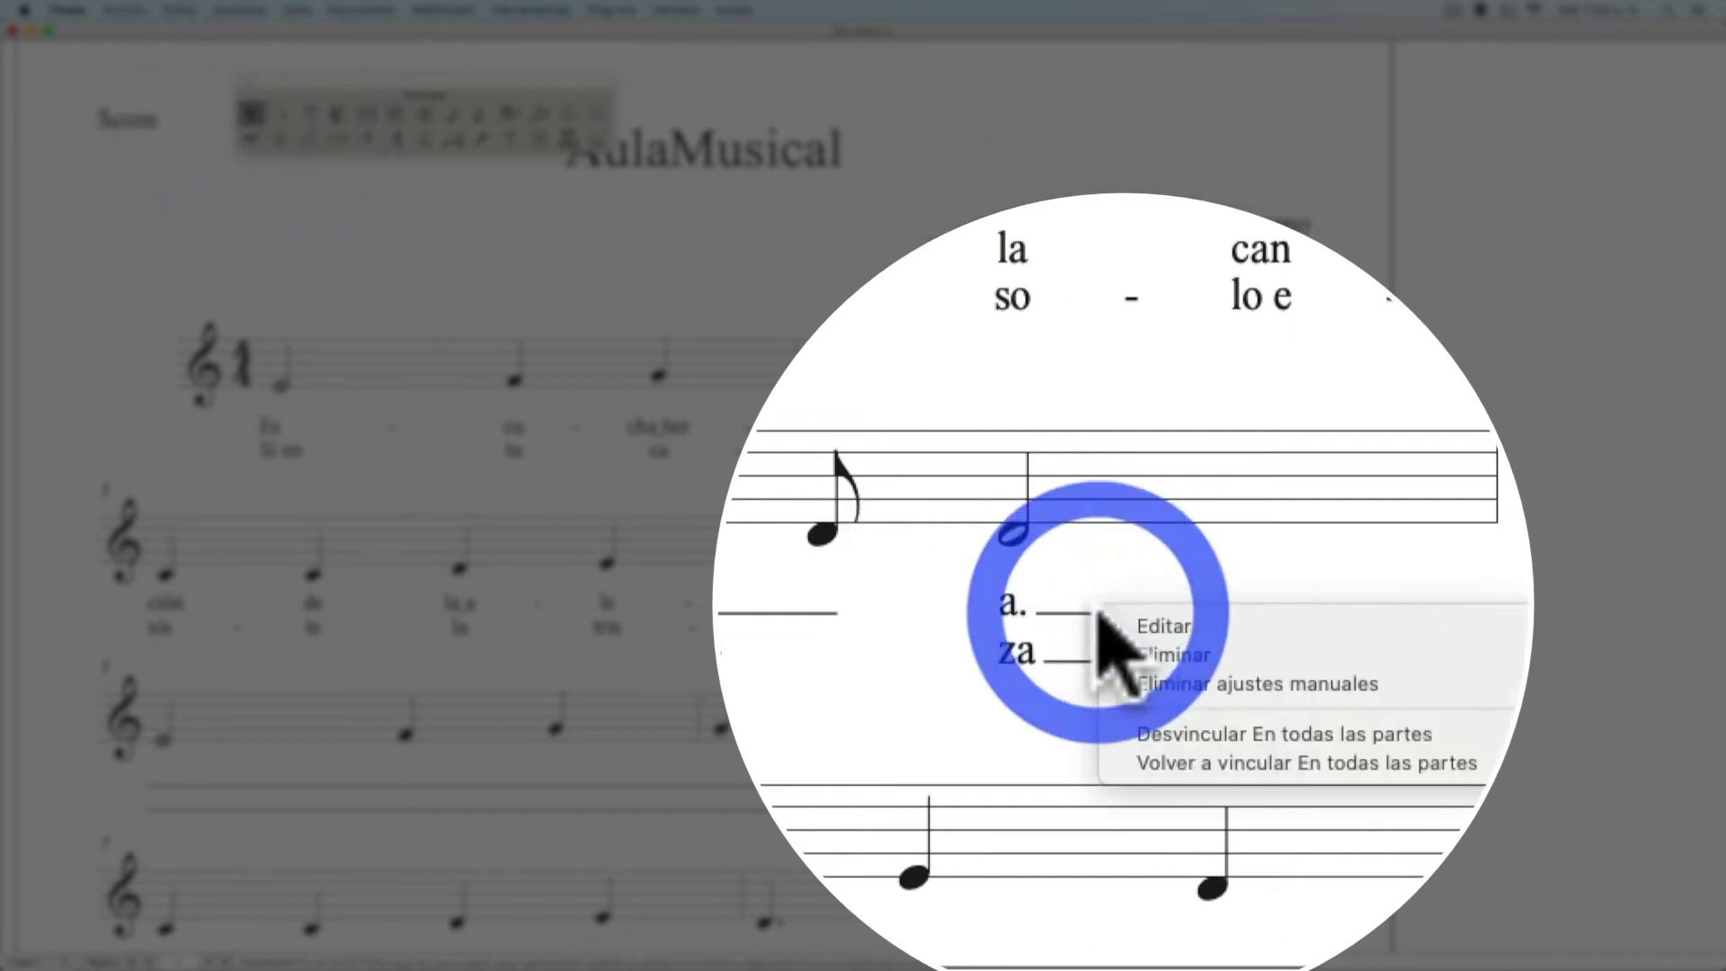
left_click(1245, 654)
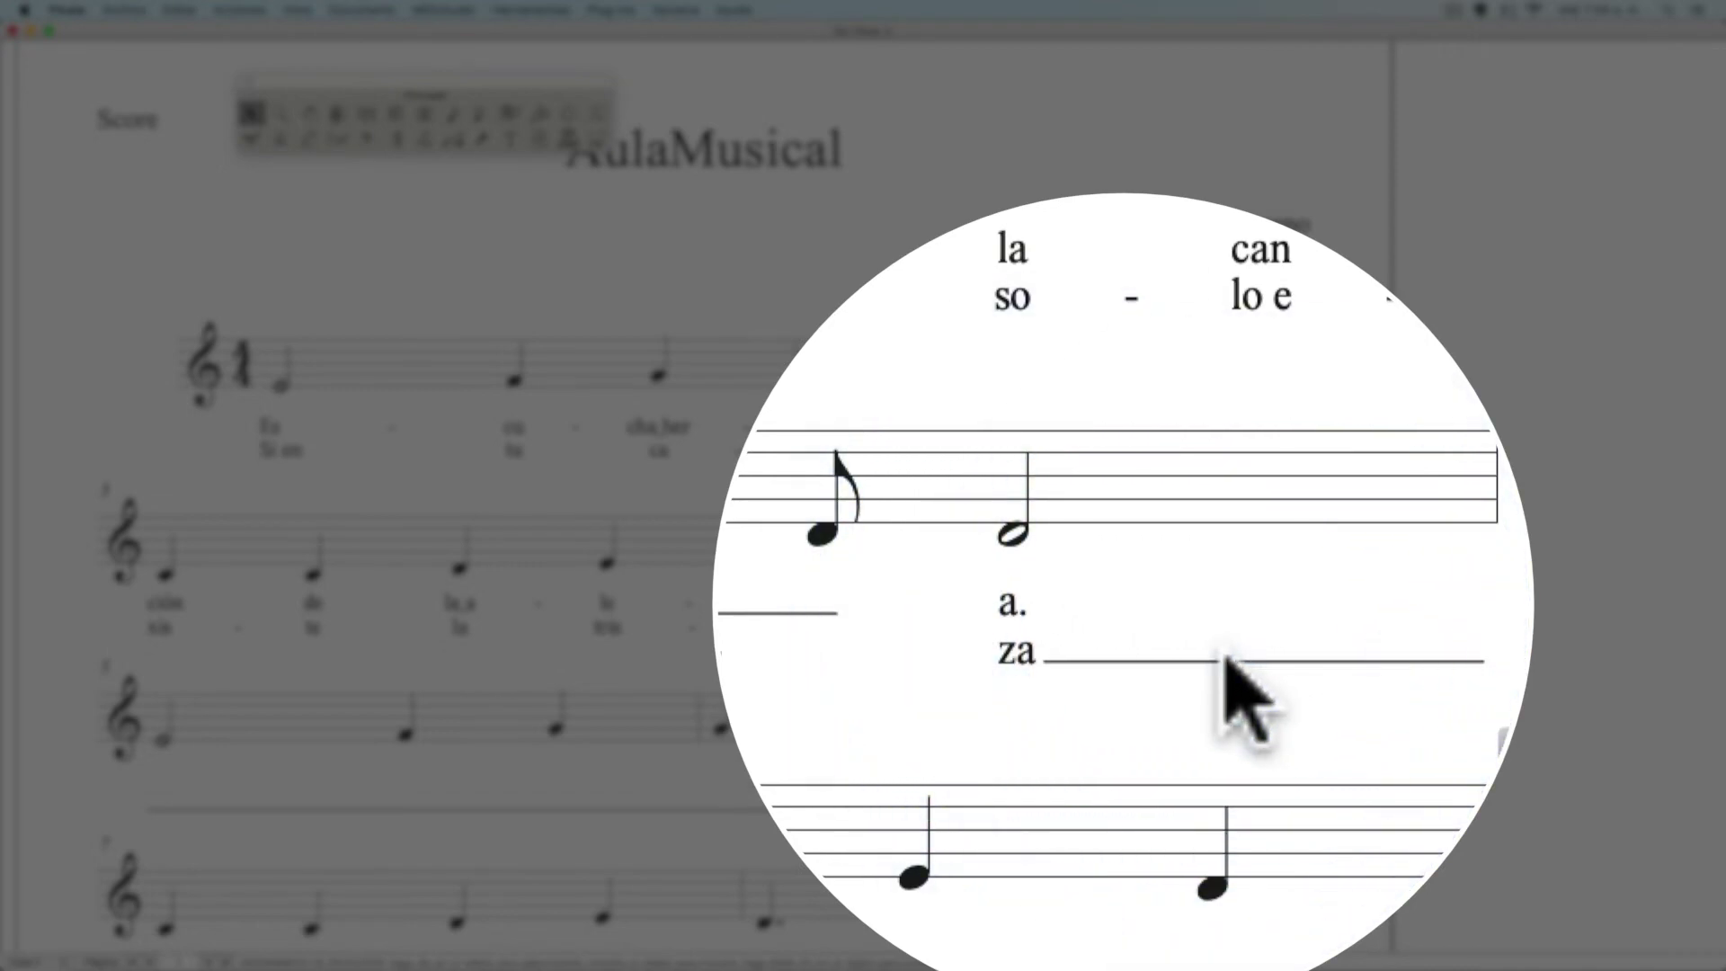
right_click(1224, 657)
left_click(1322, 697)
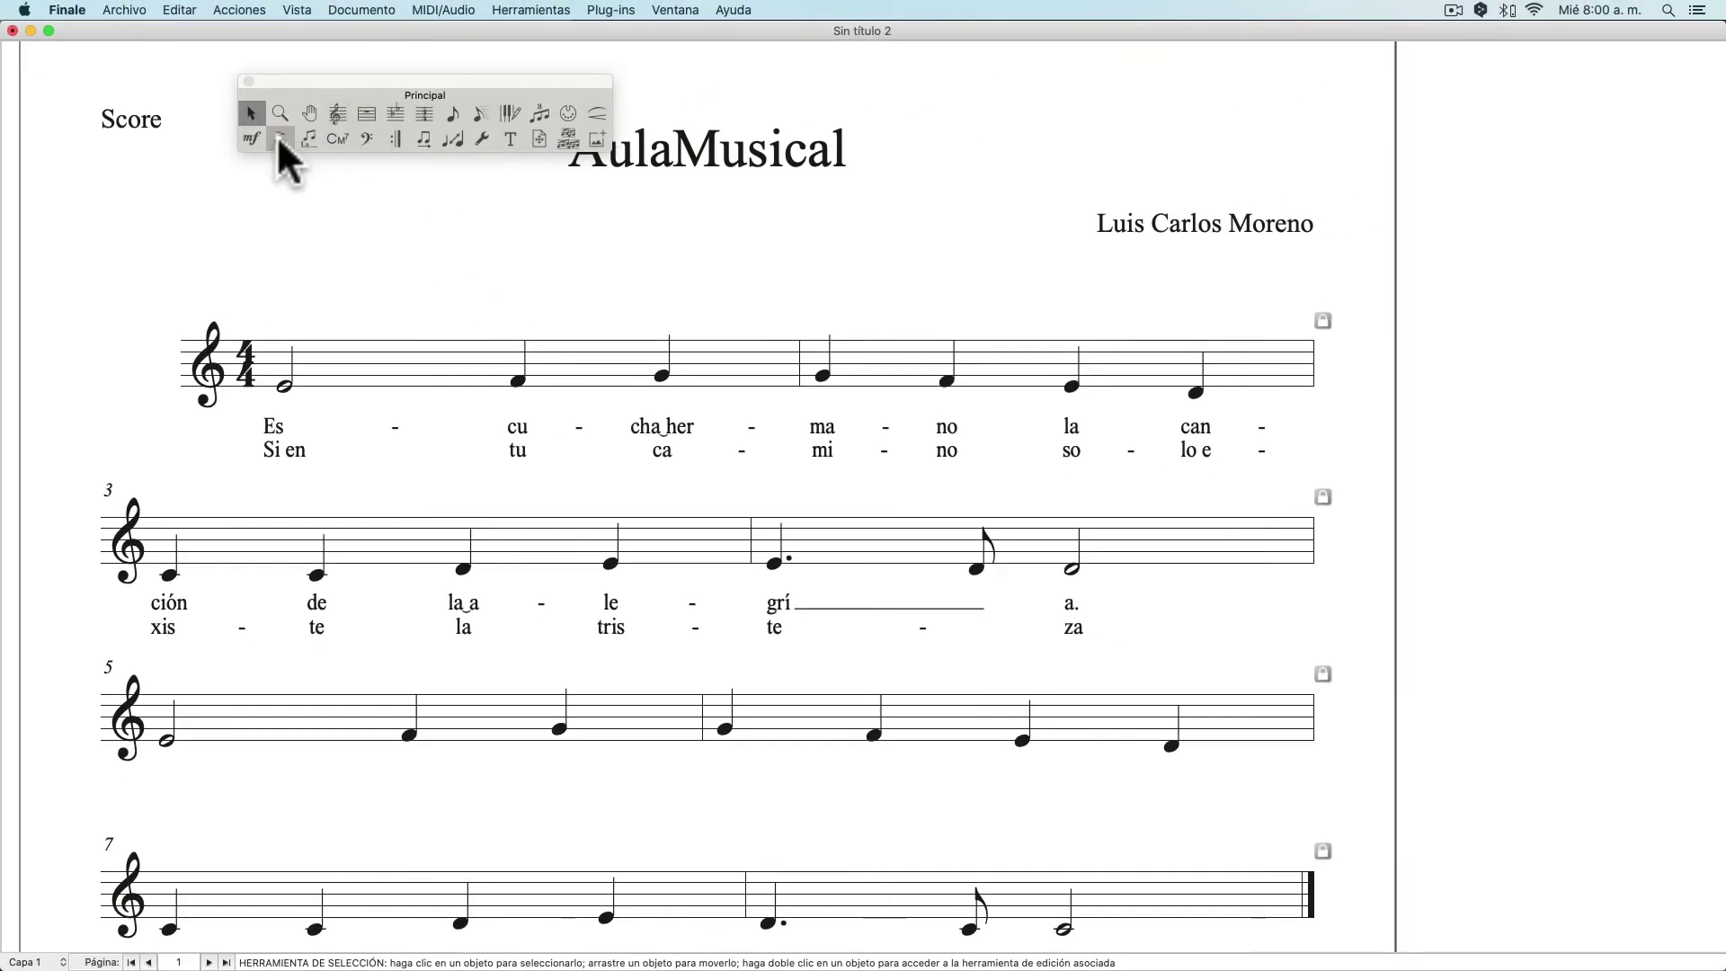
Open the articulation list for the first note and select the small upward-opening elision curve, articulation 49
left_click(282, 140)
left_click(284, 385)
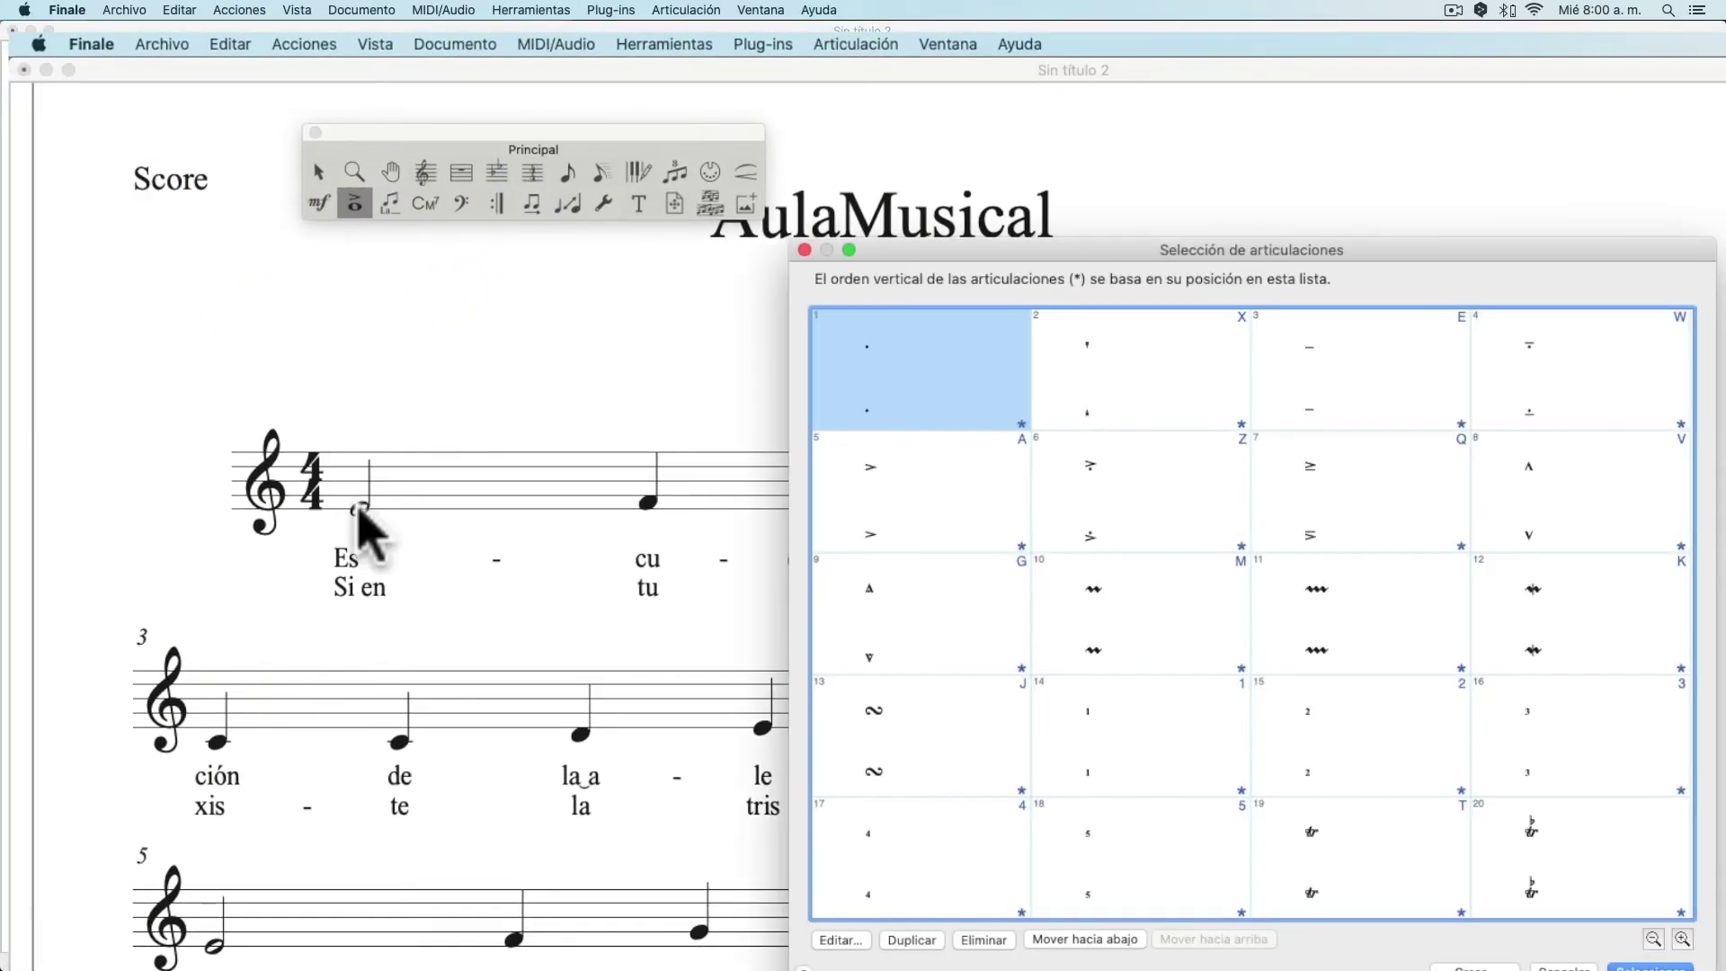
scroll(1541, 602, "down", 10)
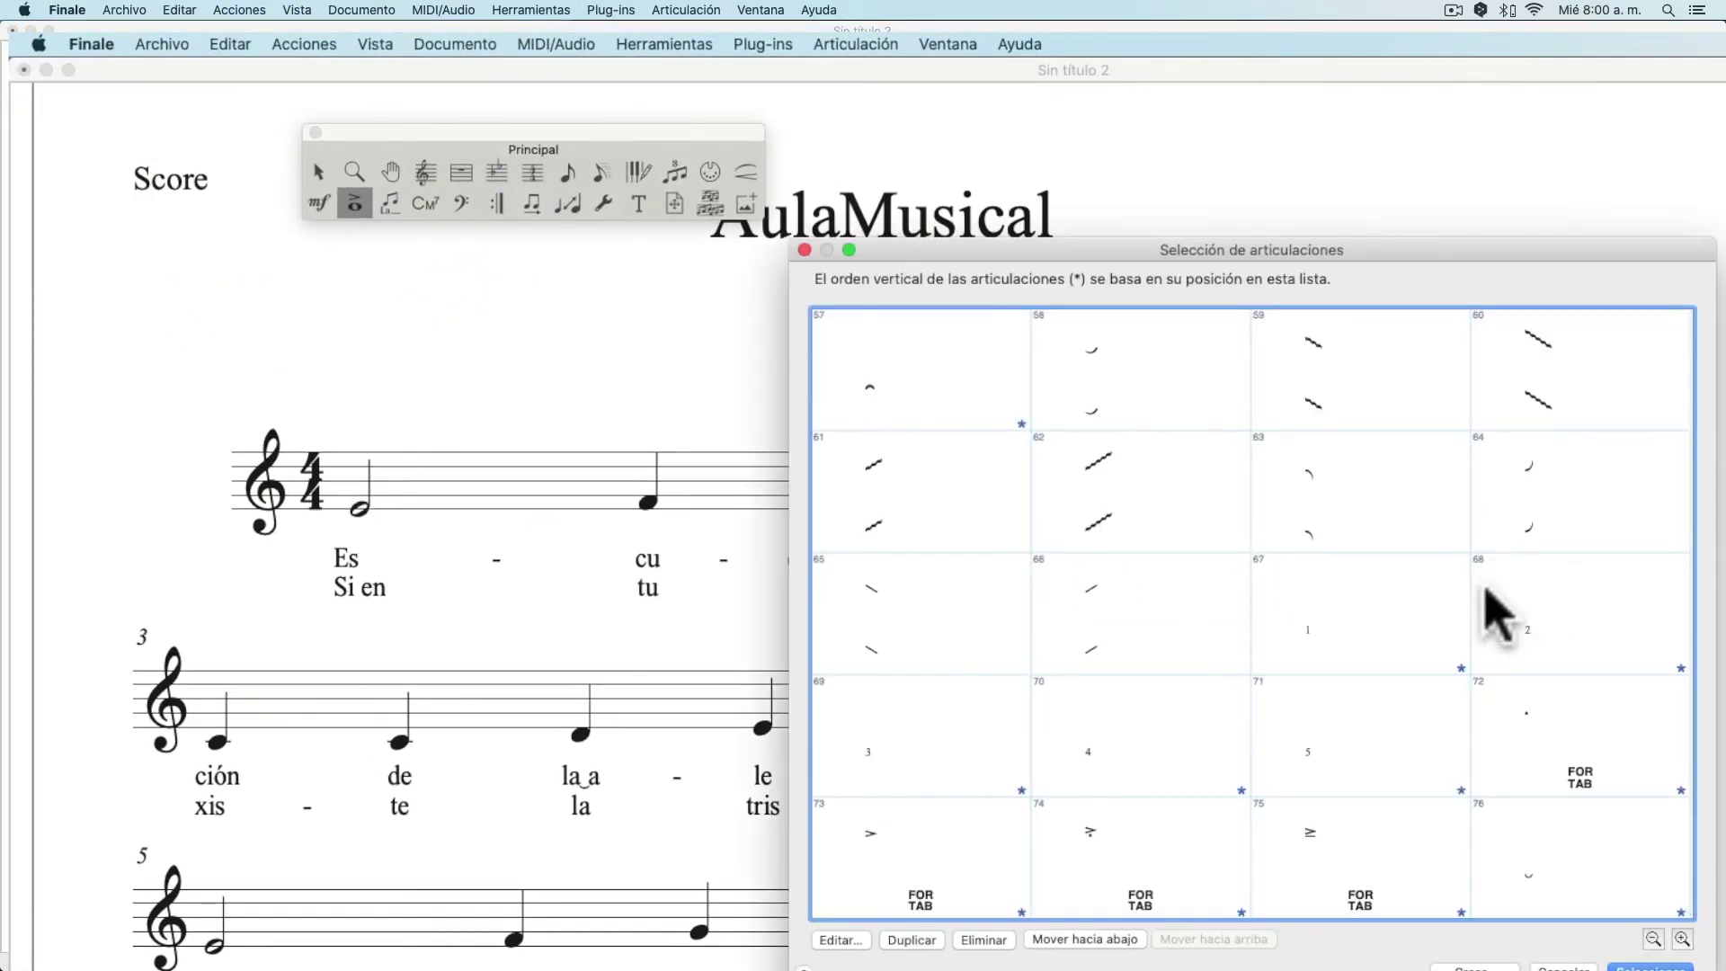
scroll(1156, 623, "up", 6)
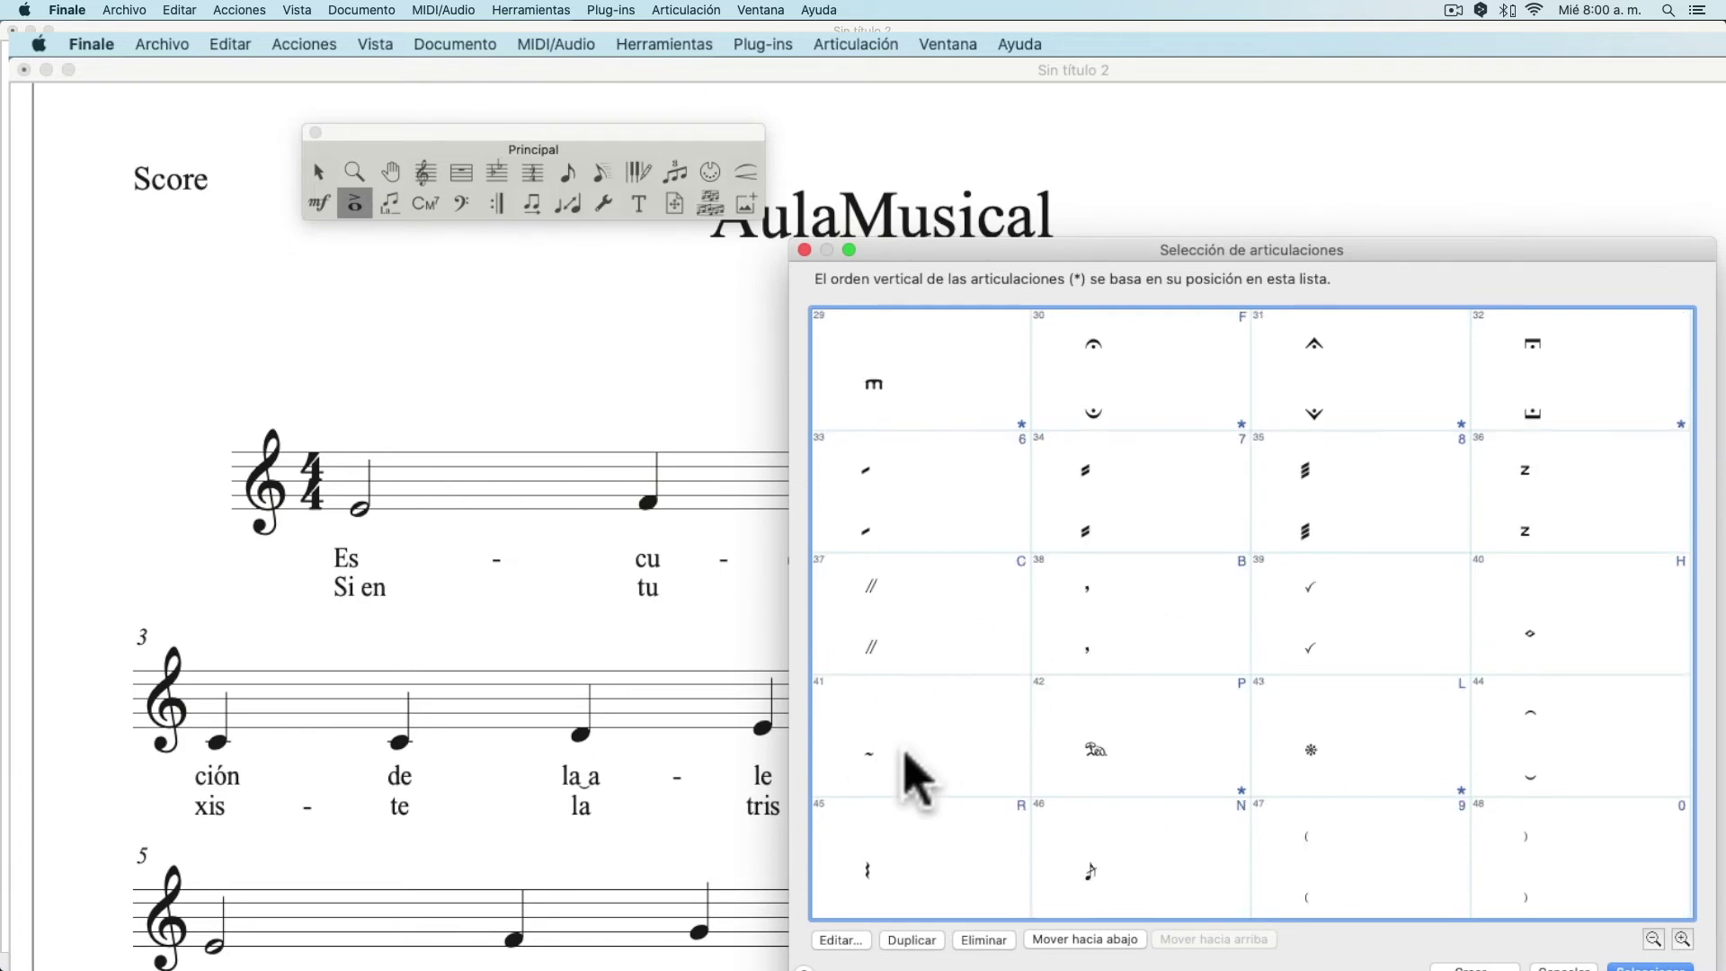
scroll(912, 777, "down", 4)
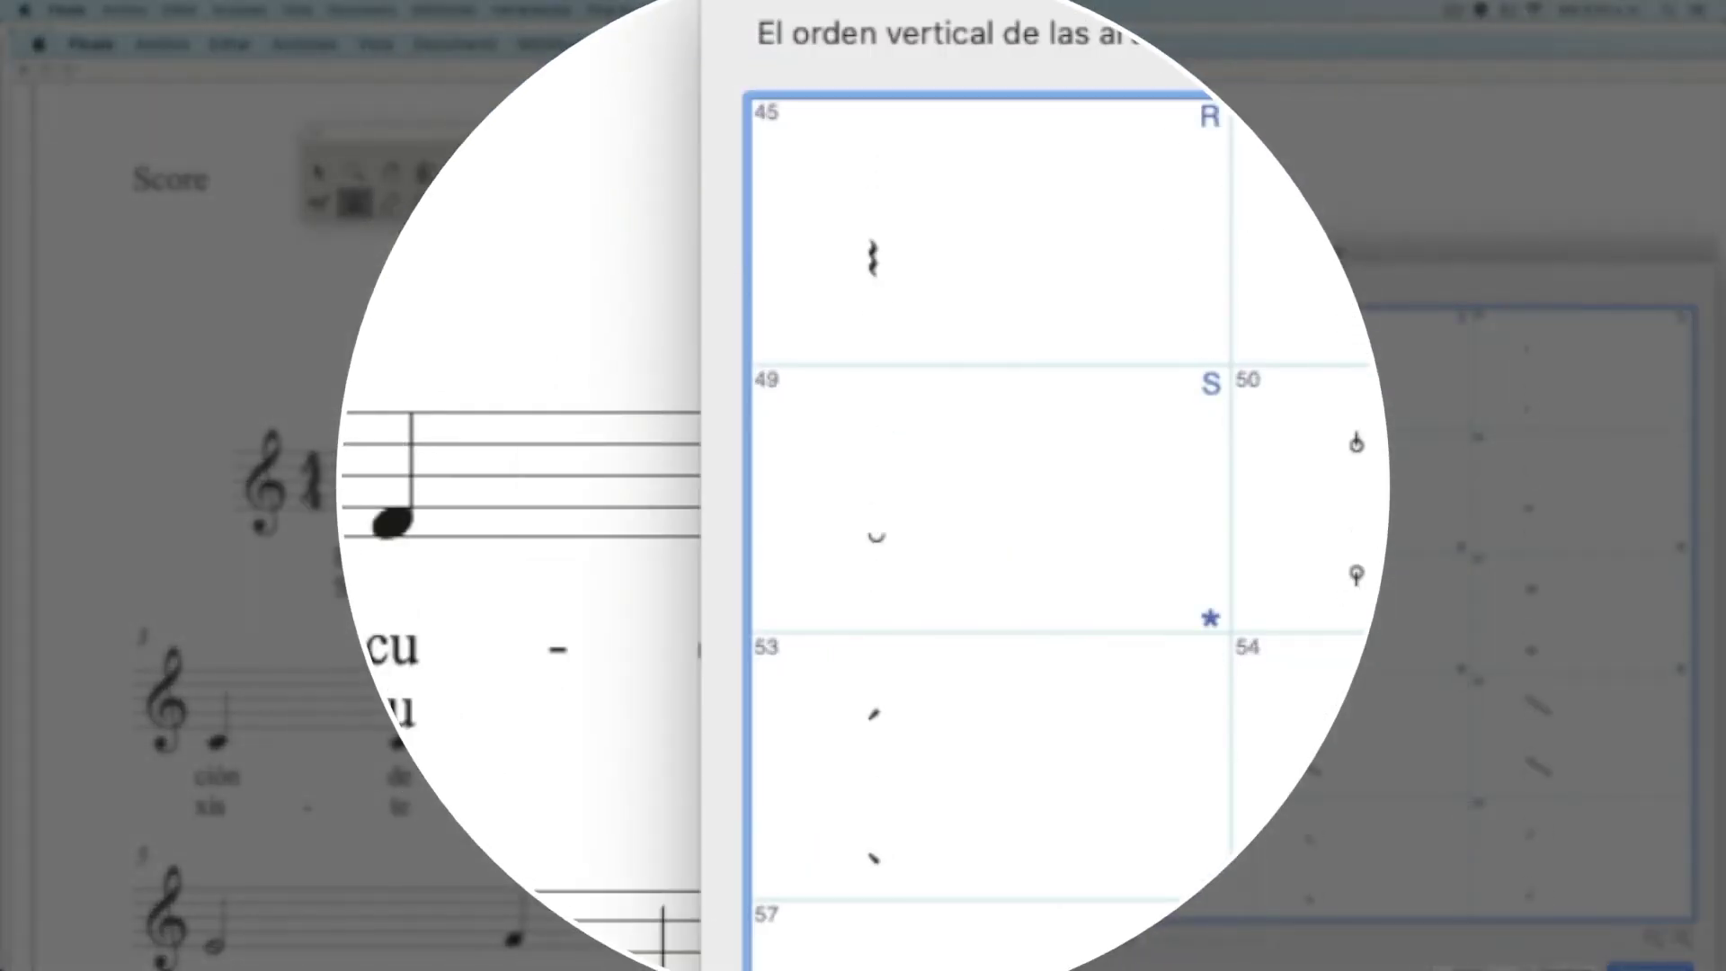
left_click(1004, 454)
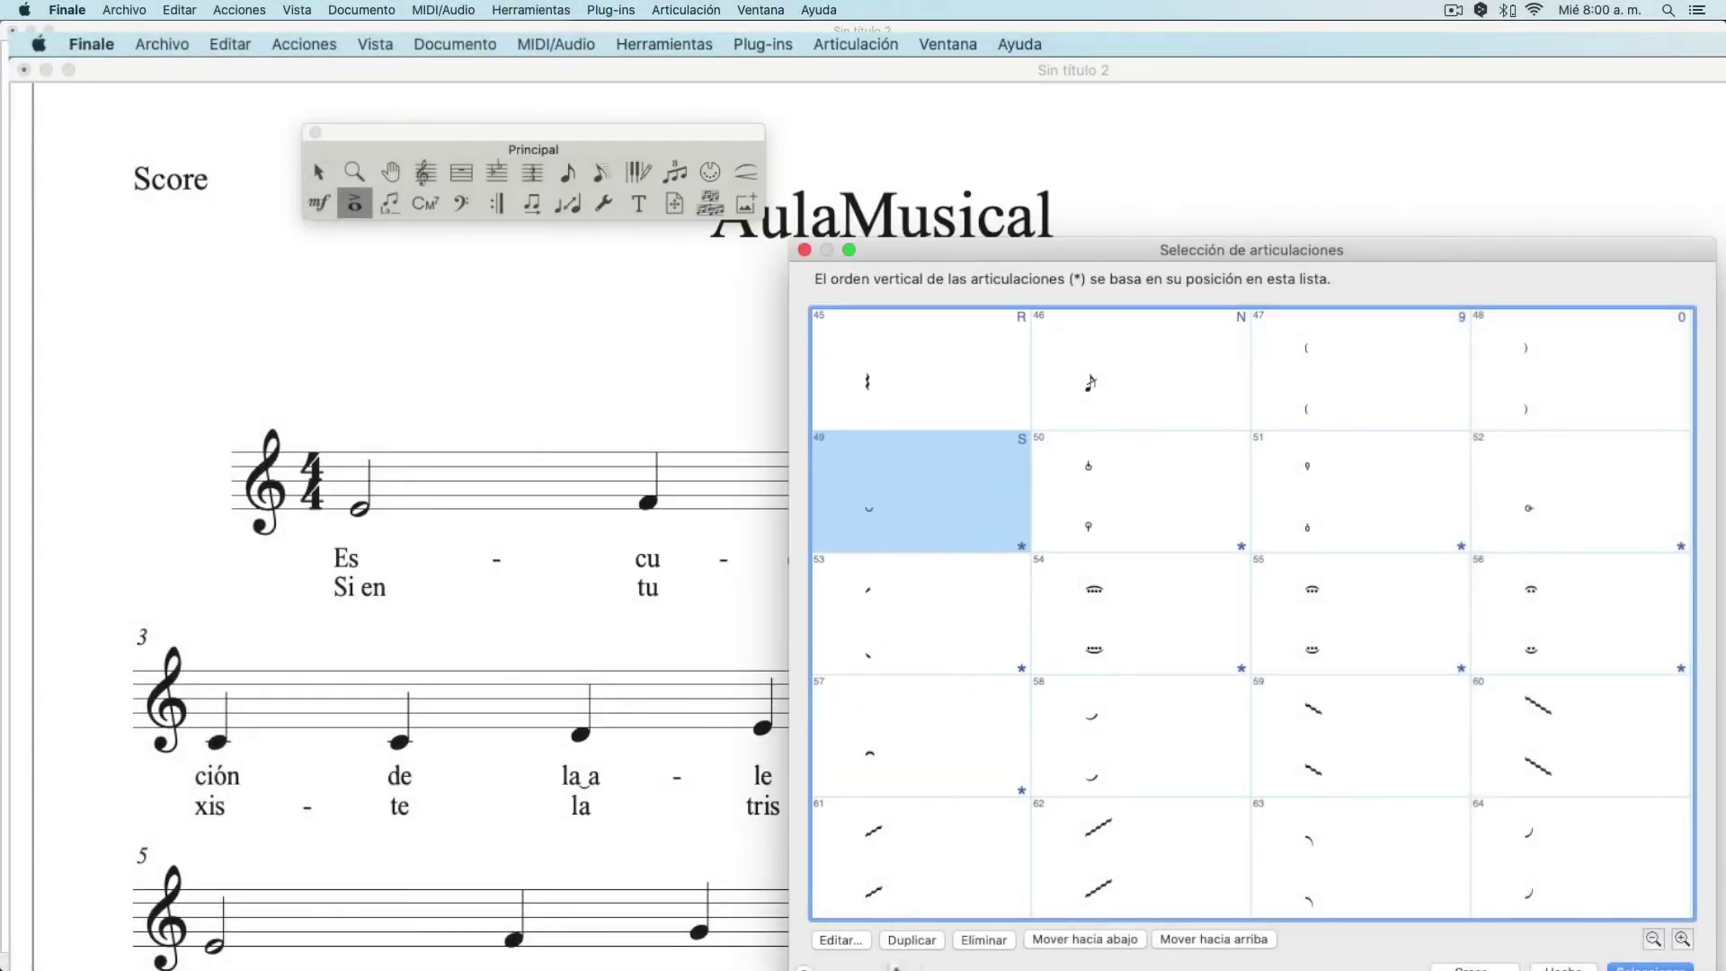
Set the vertical placement of articulation 76 to Por debajo de la nota and close the articulation list
left_click(842, 939)
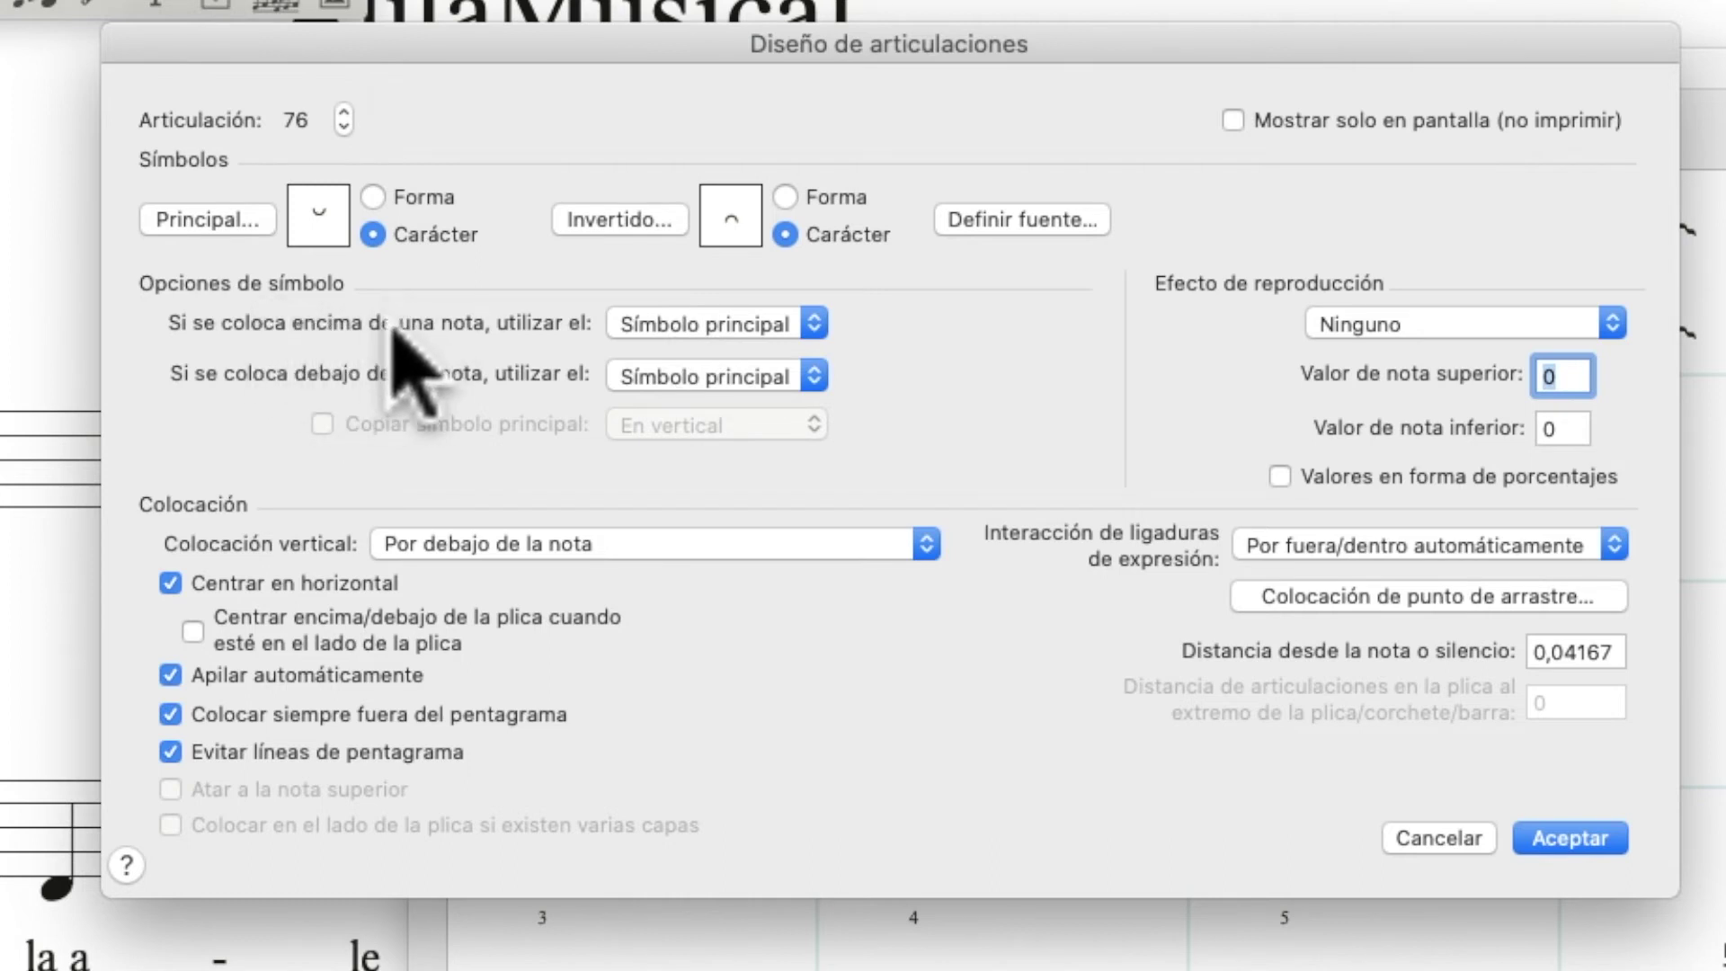
left_click(503, 542)
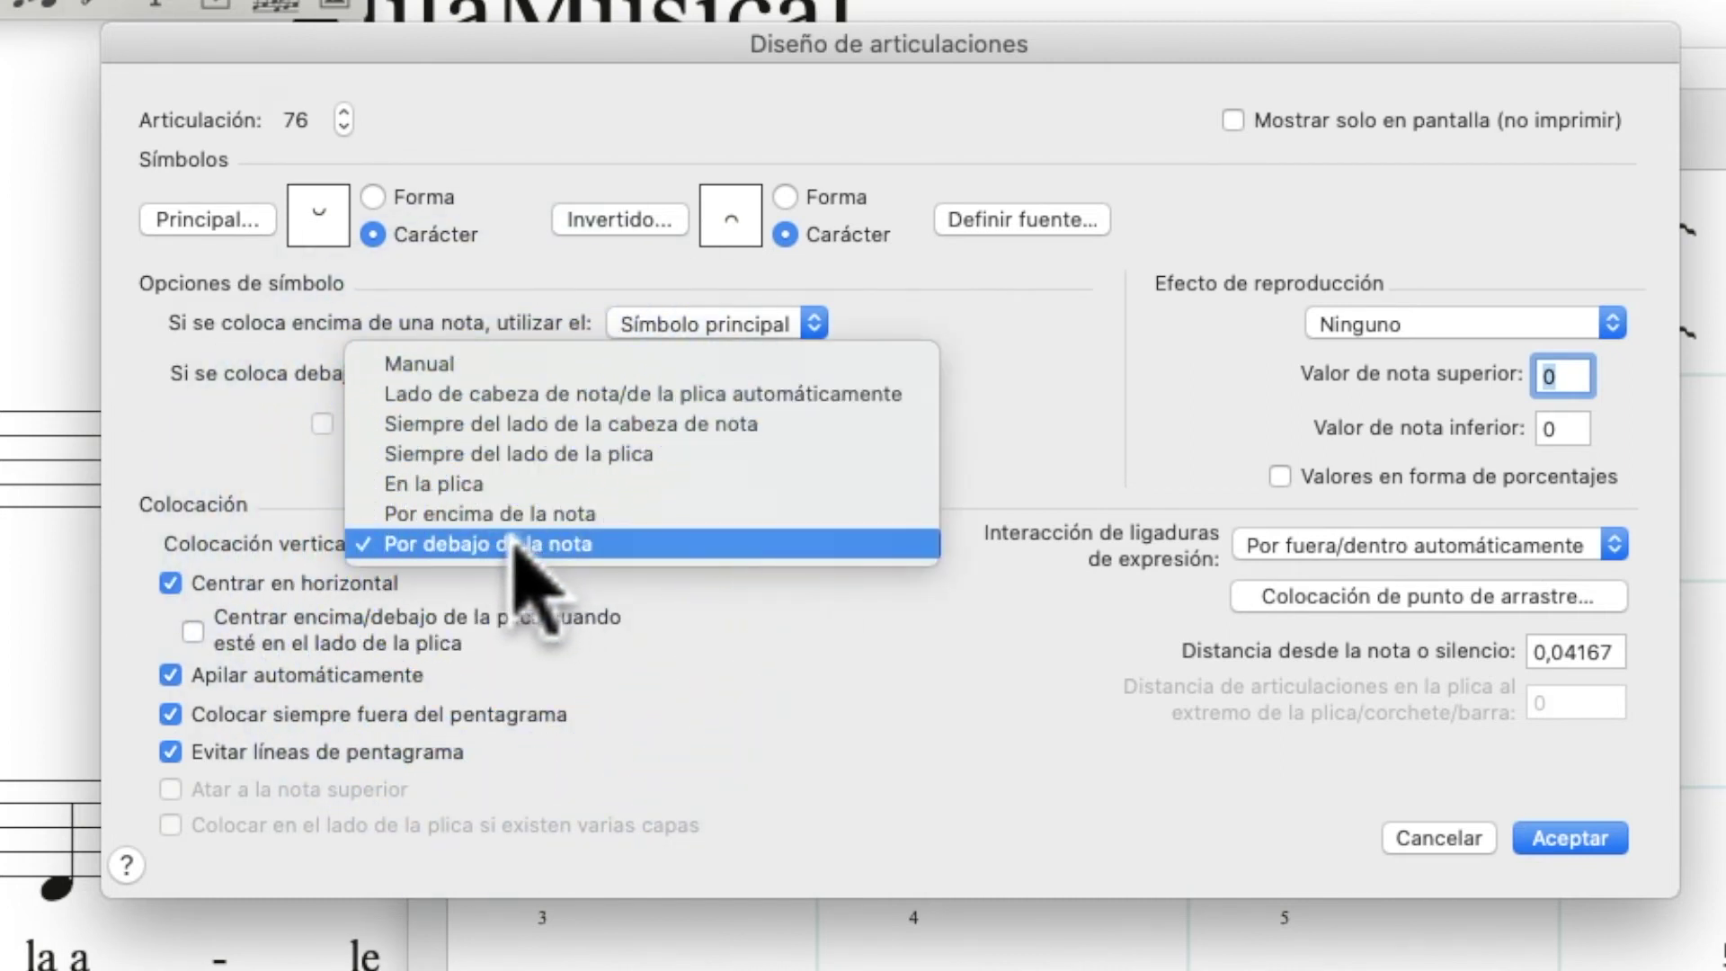
left_click(514, 545)
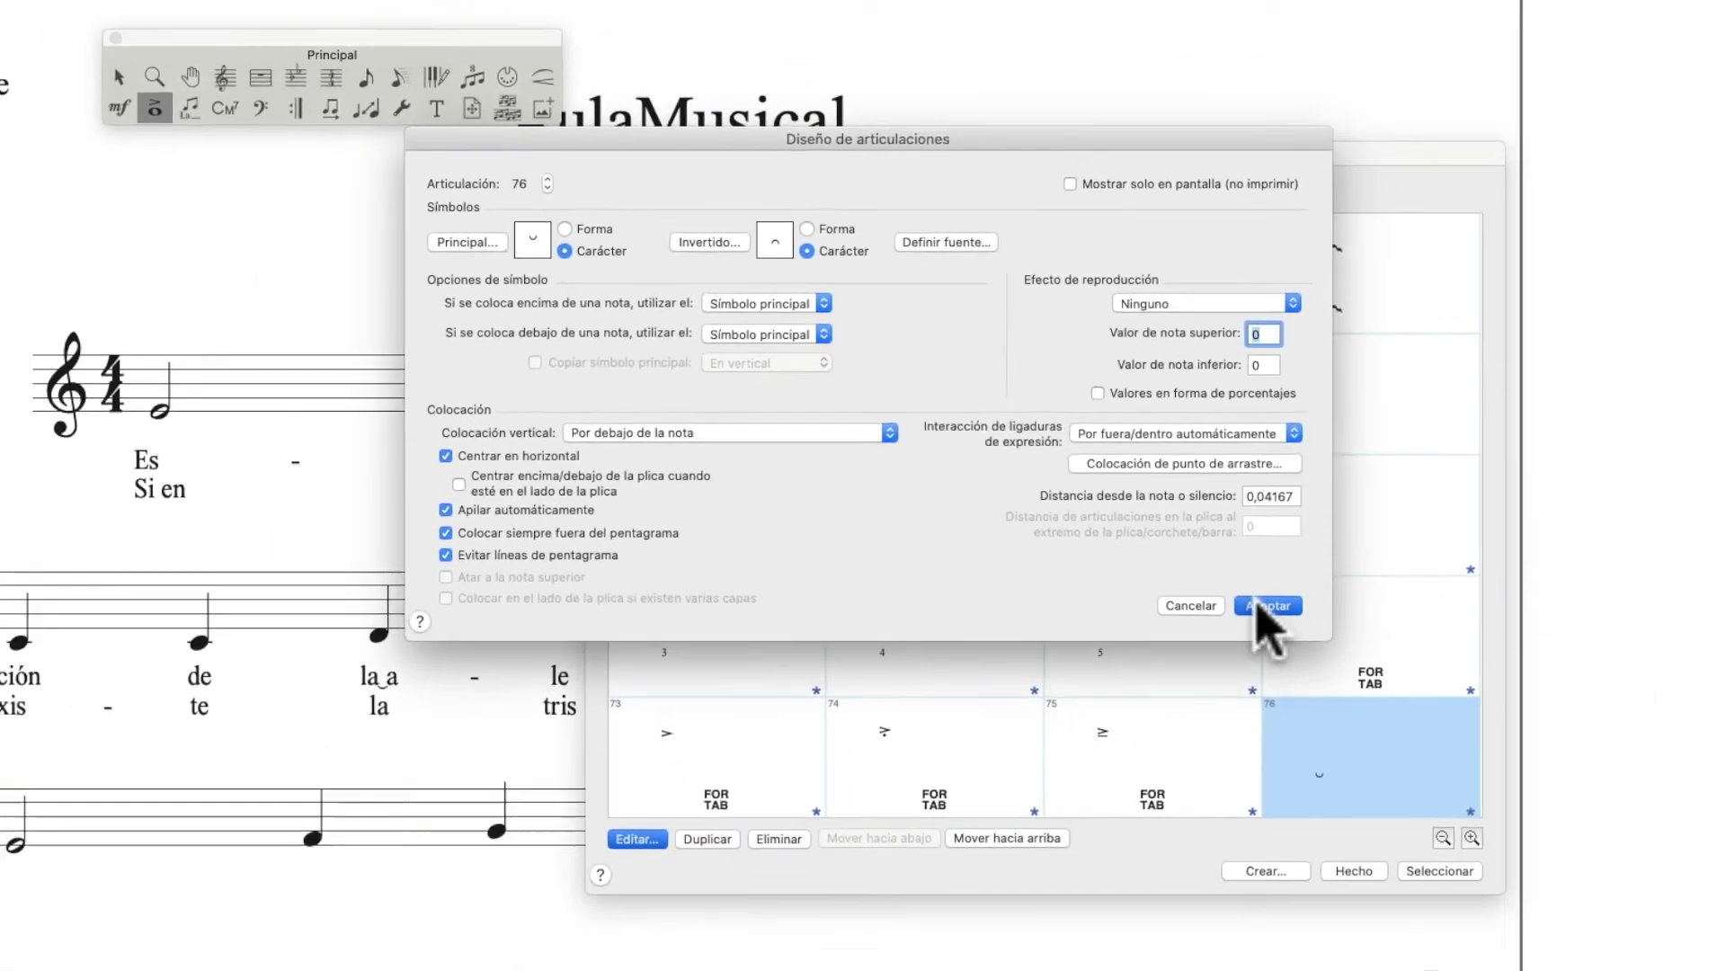
left_click(1497, 788)
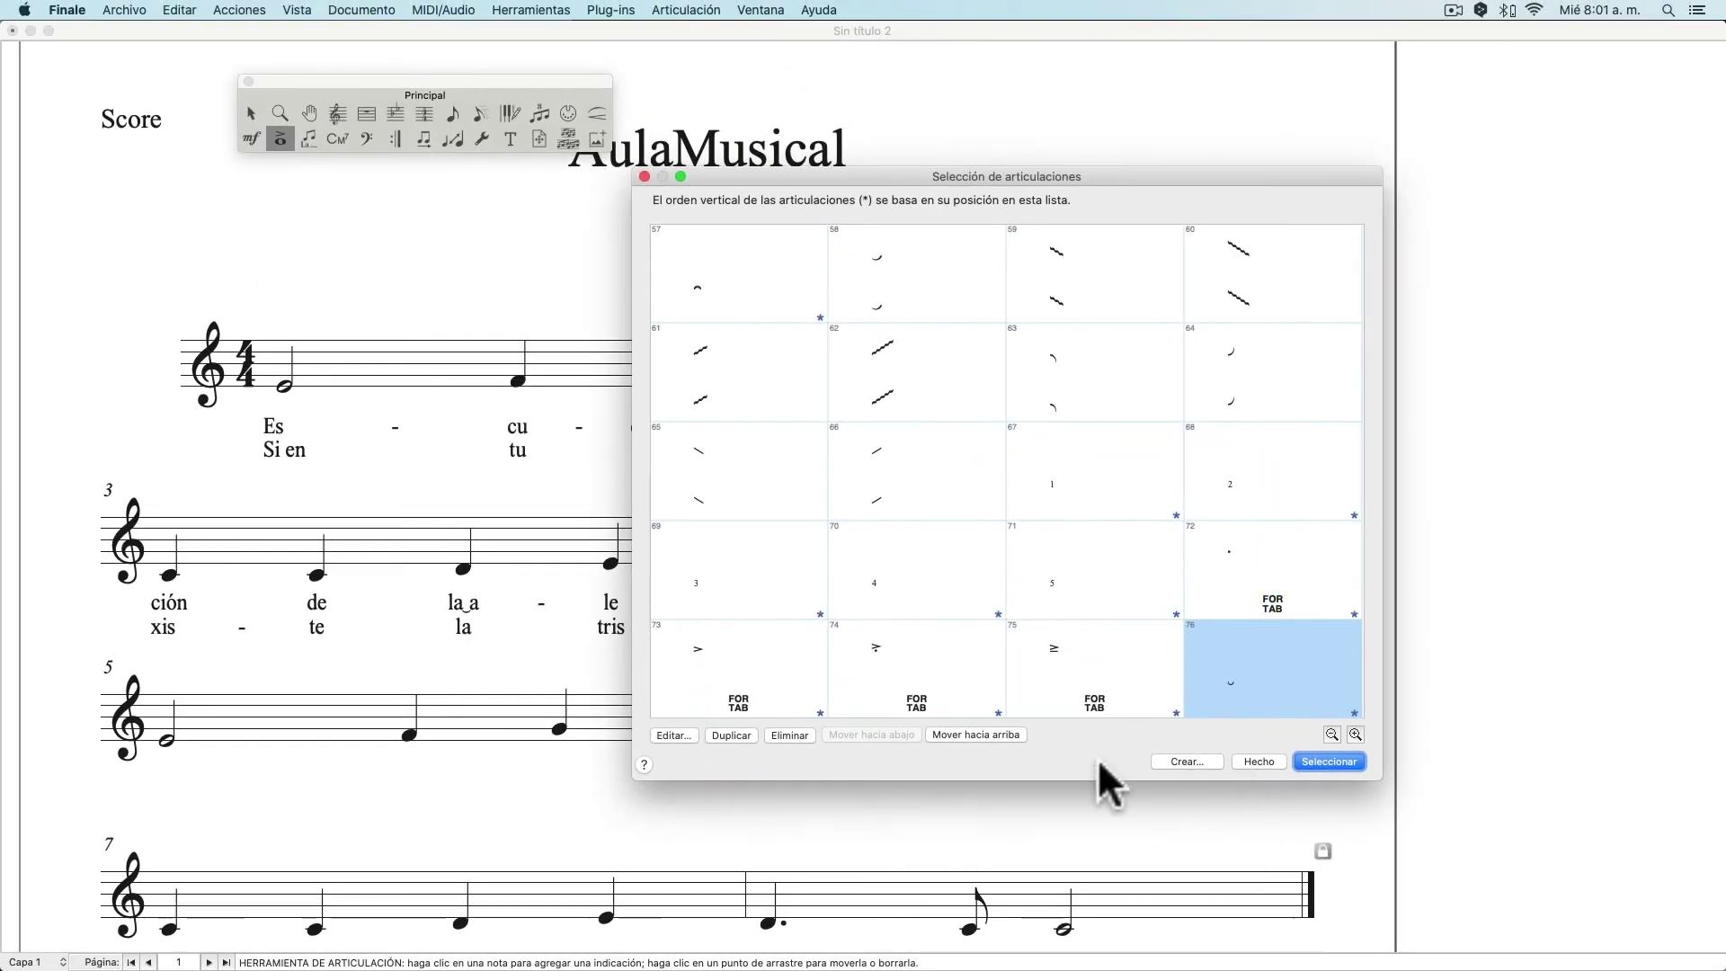
left_click(643, 176)
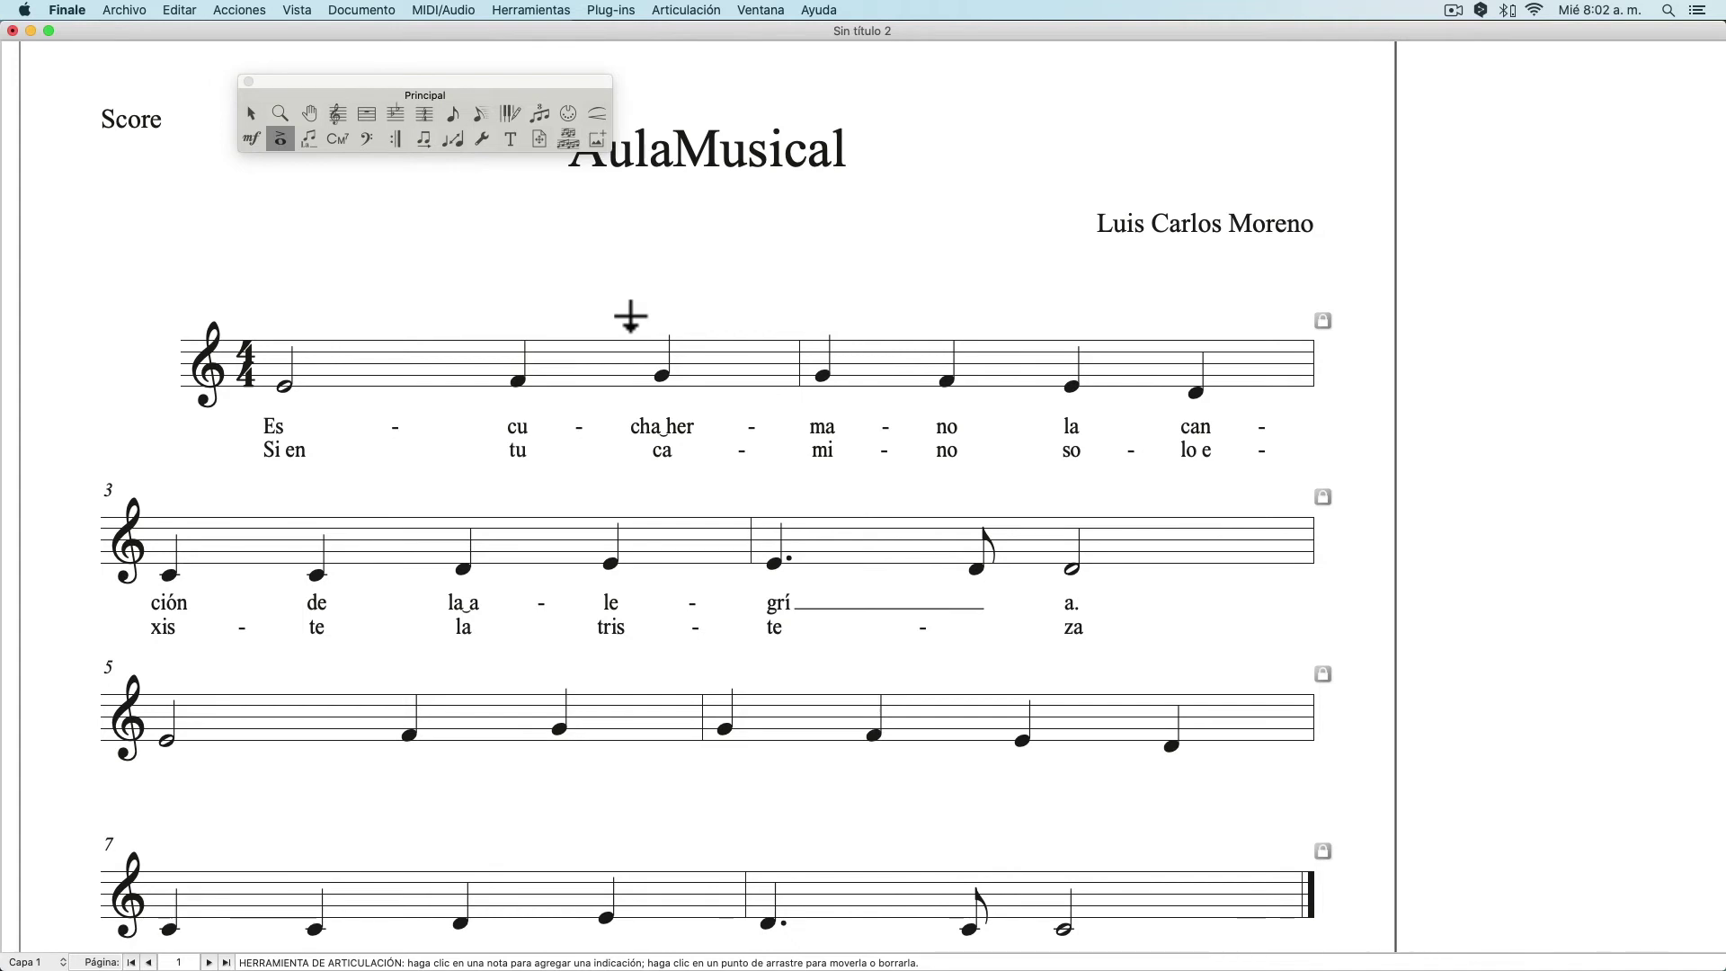
Assign the S shortcut to elision curve articulation 76 and check the assignment in the articulation list
key("shift")
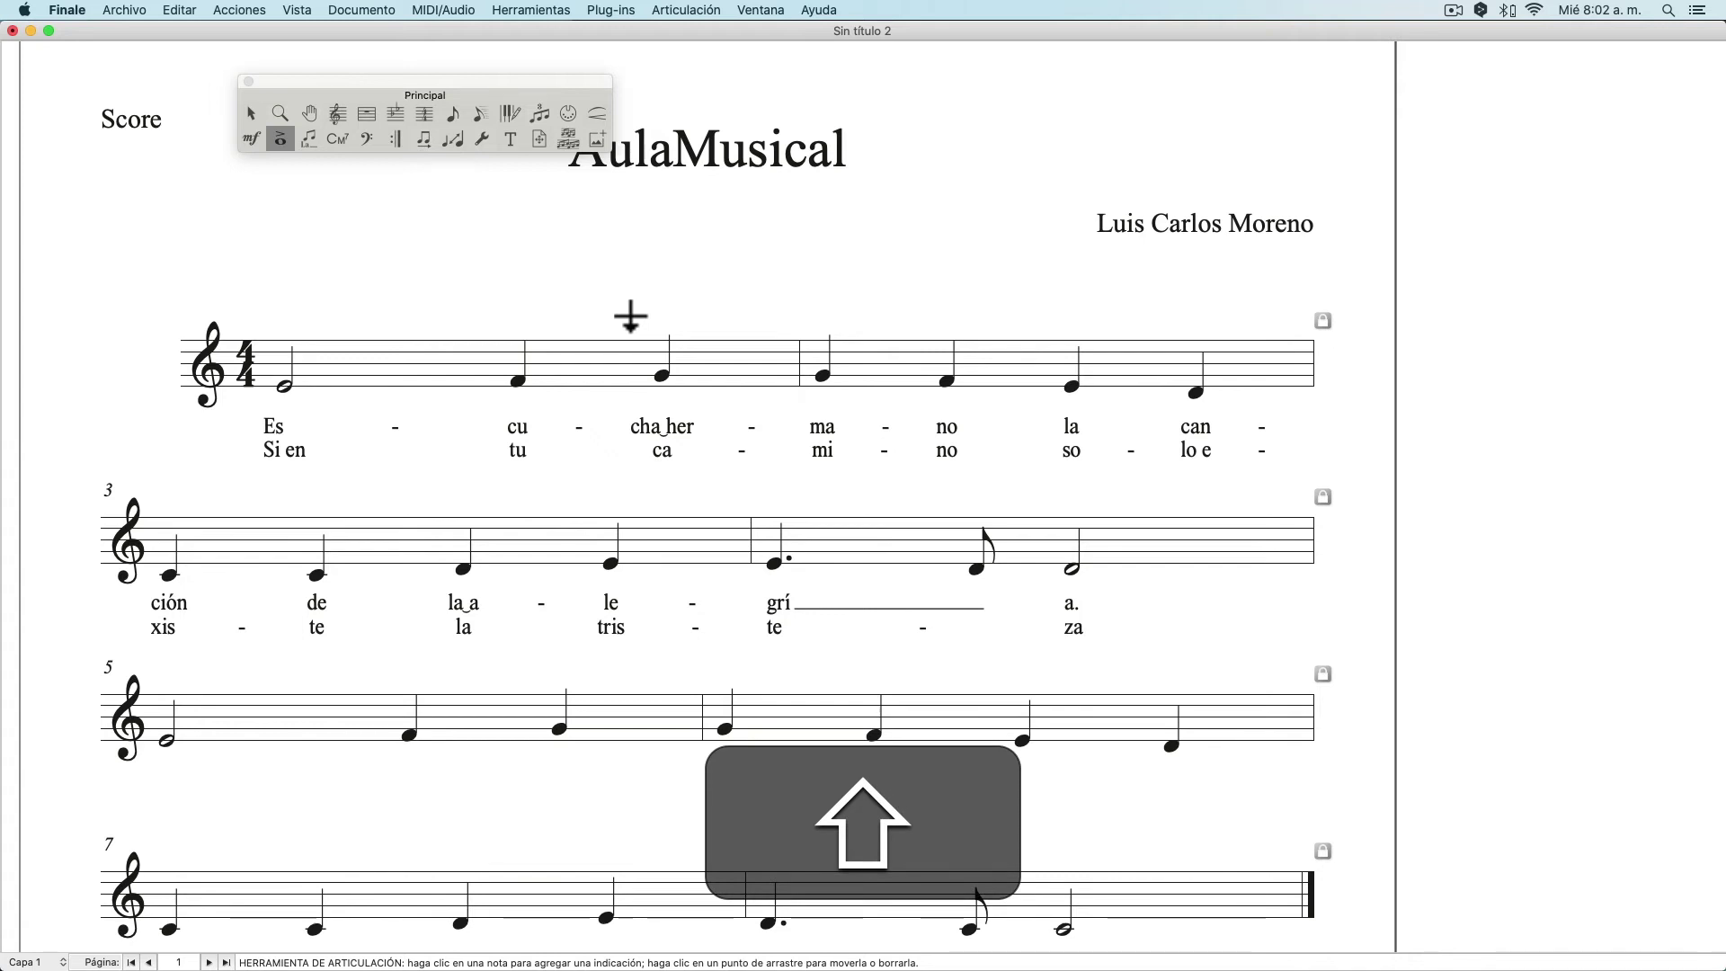
left_click(631, 316)
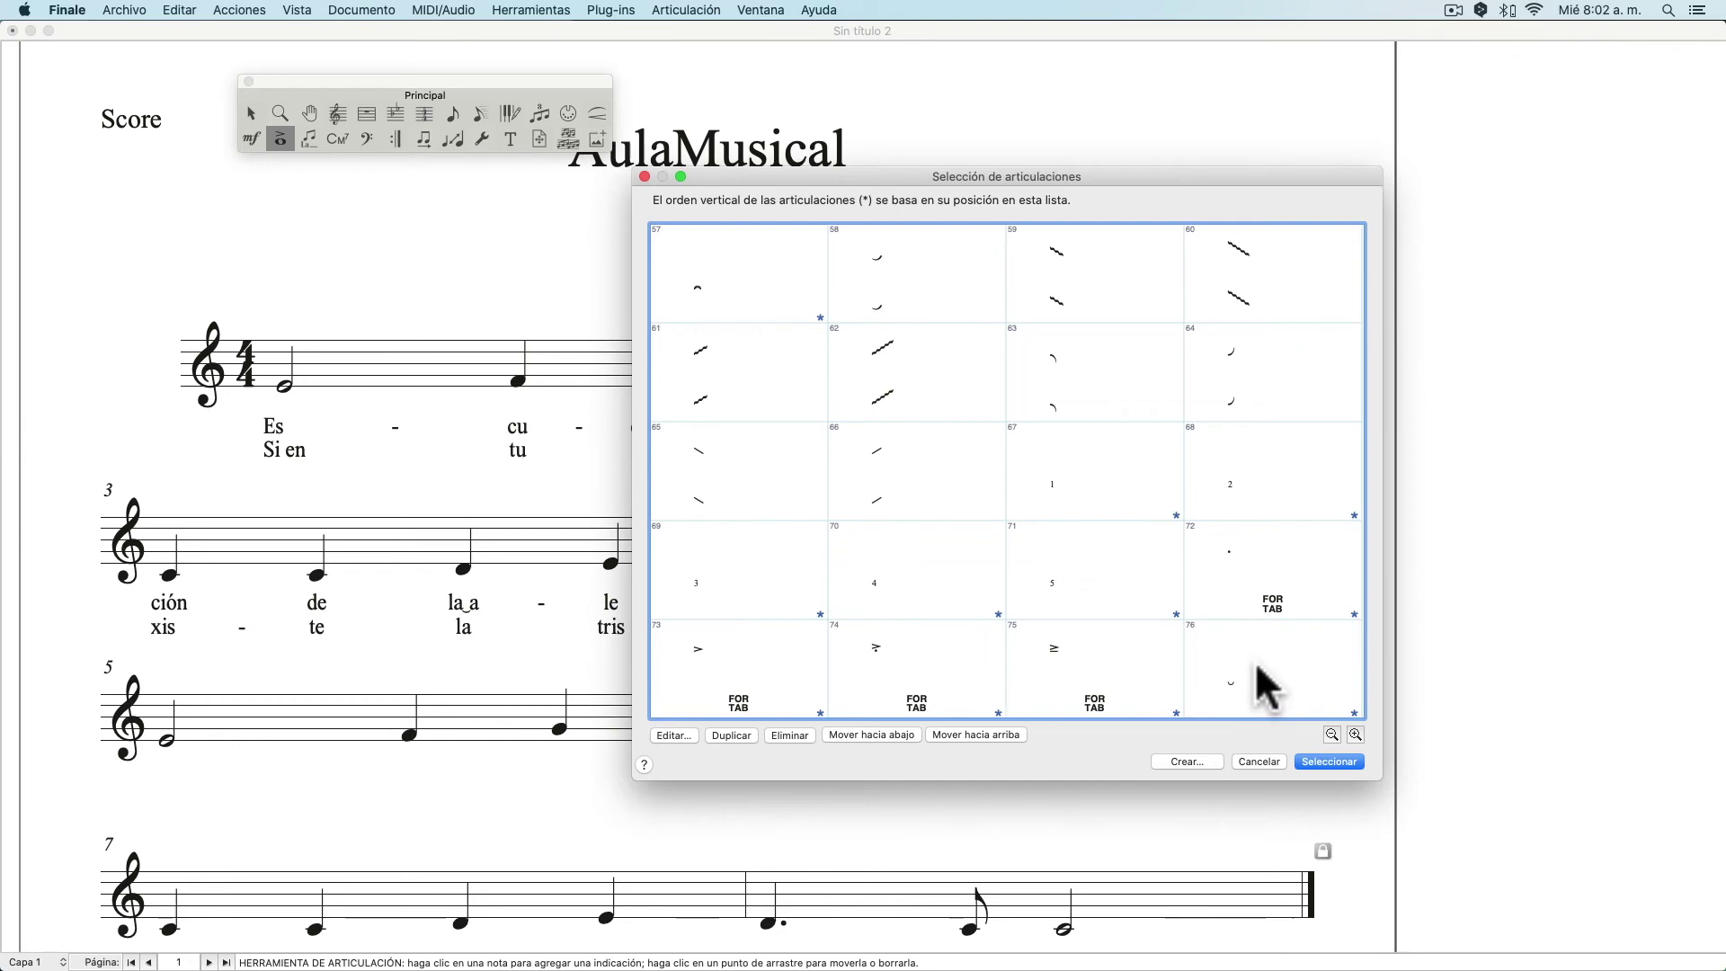
double_click(1265, 687)
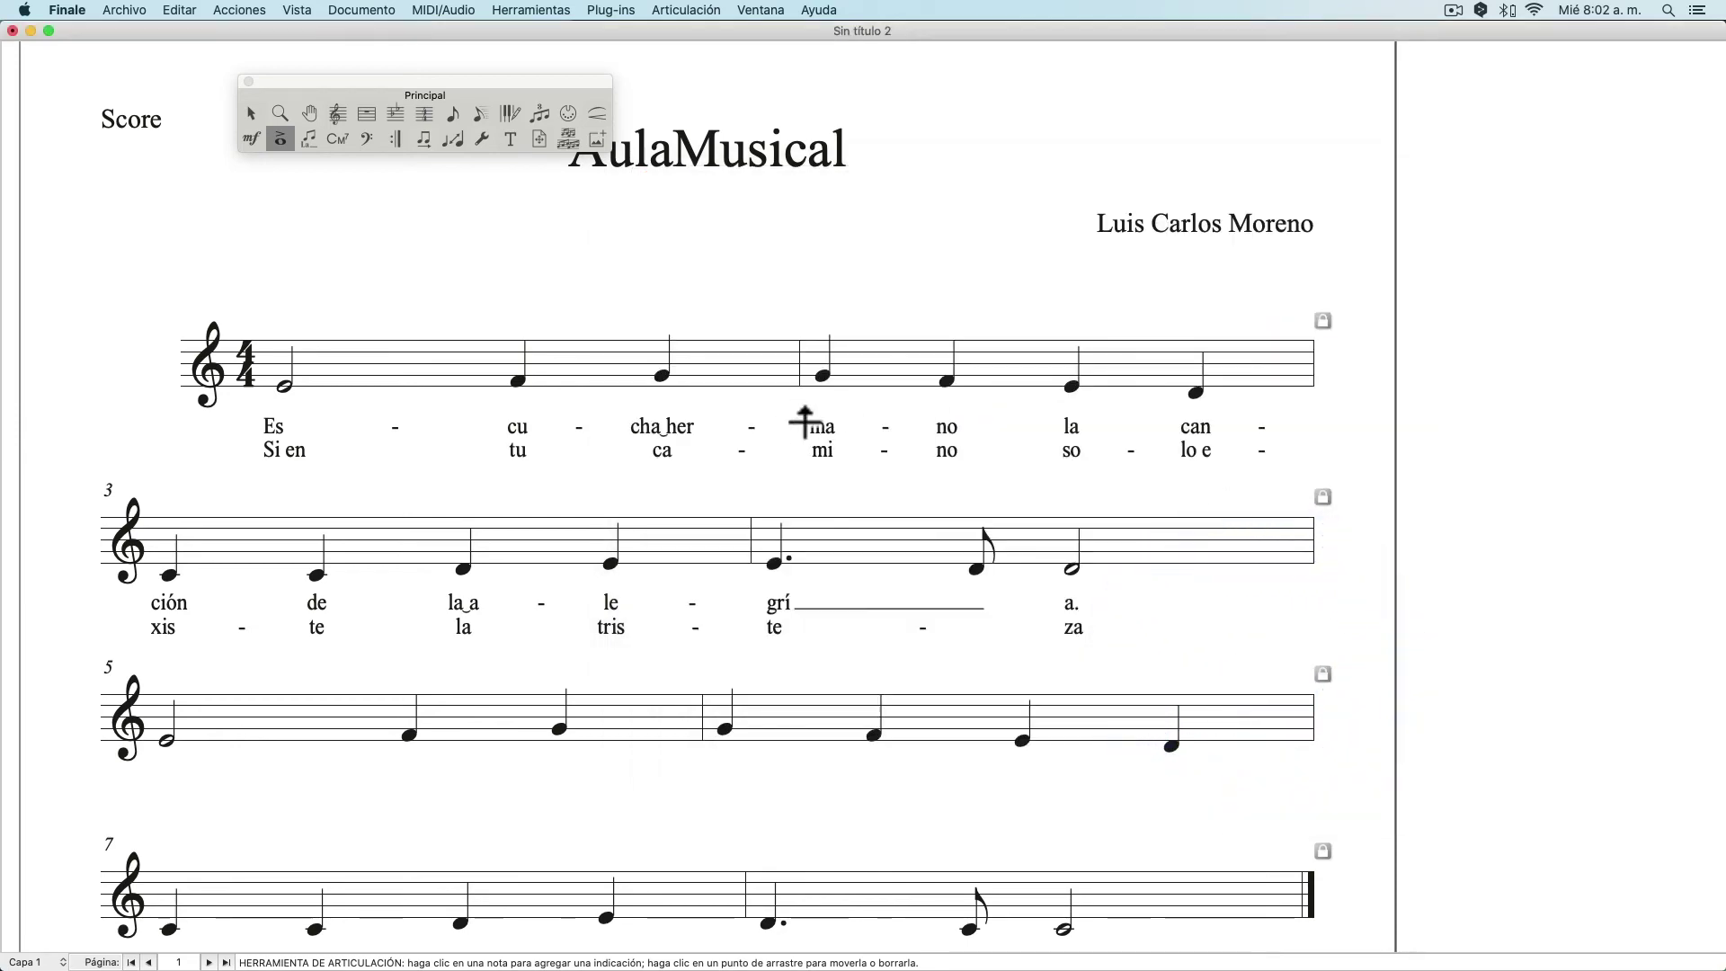
left_click(286, 387)
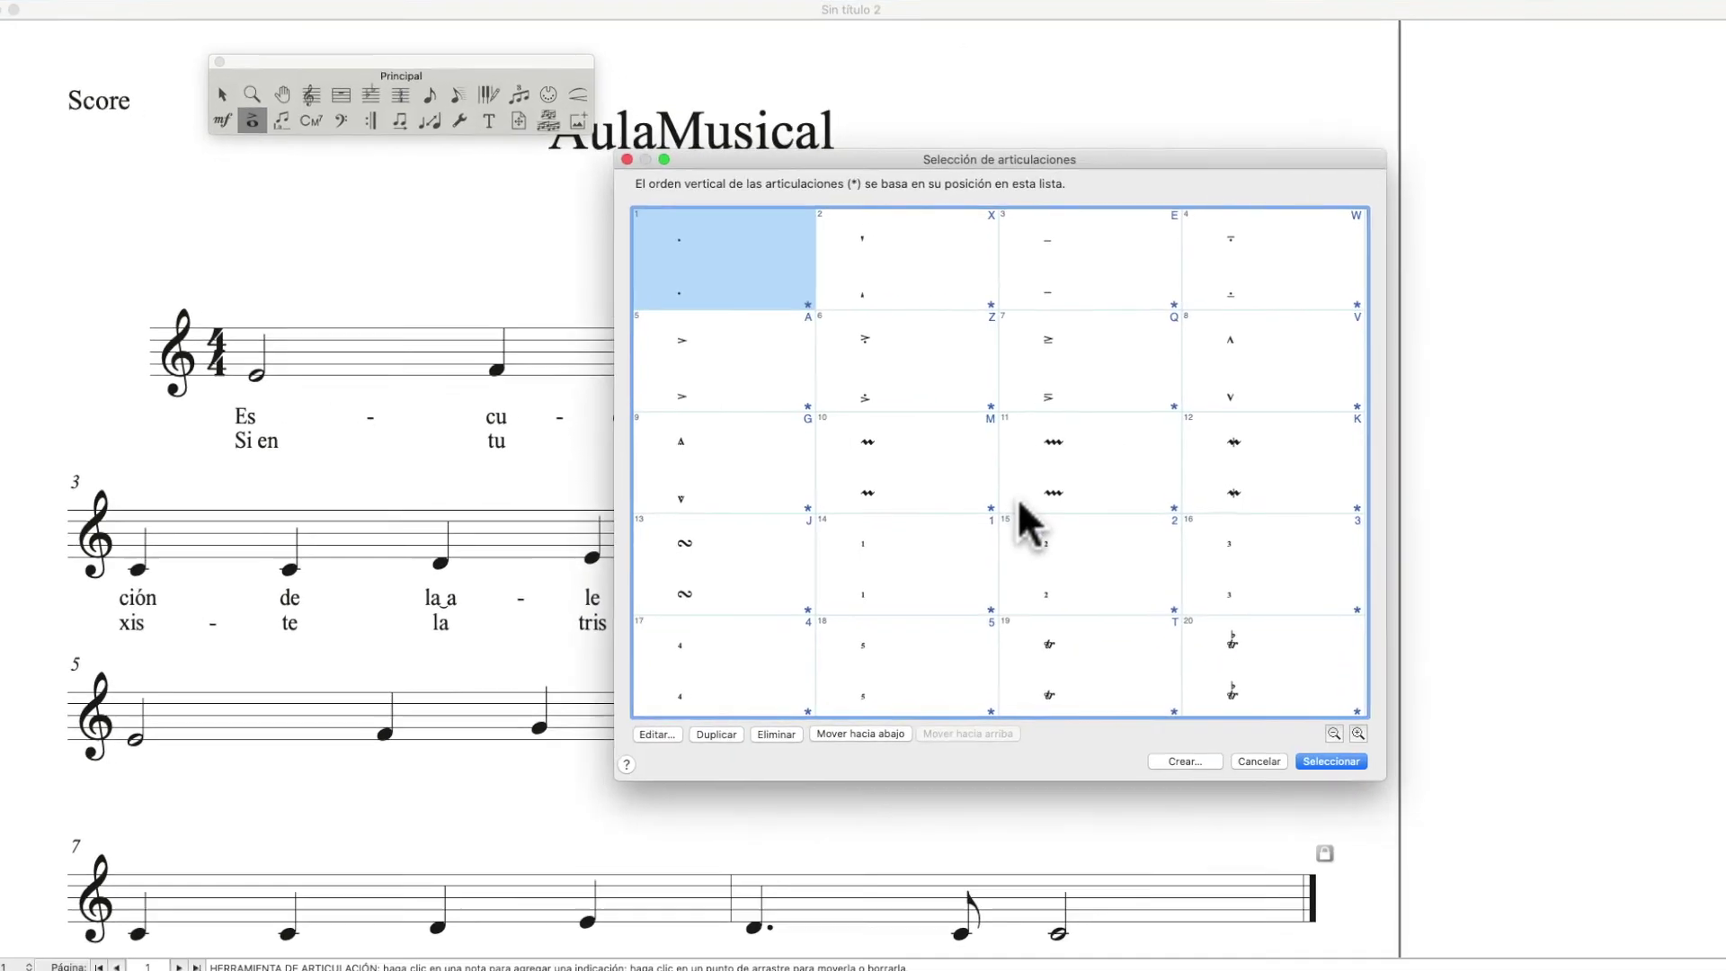
scroll(1021, 520, "down", 10)
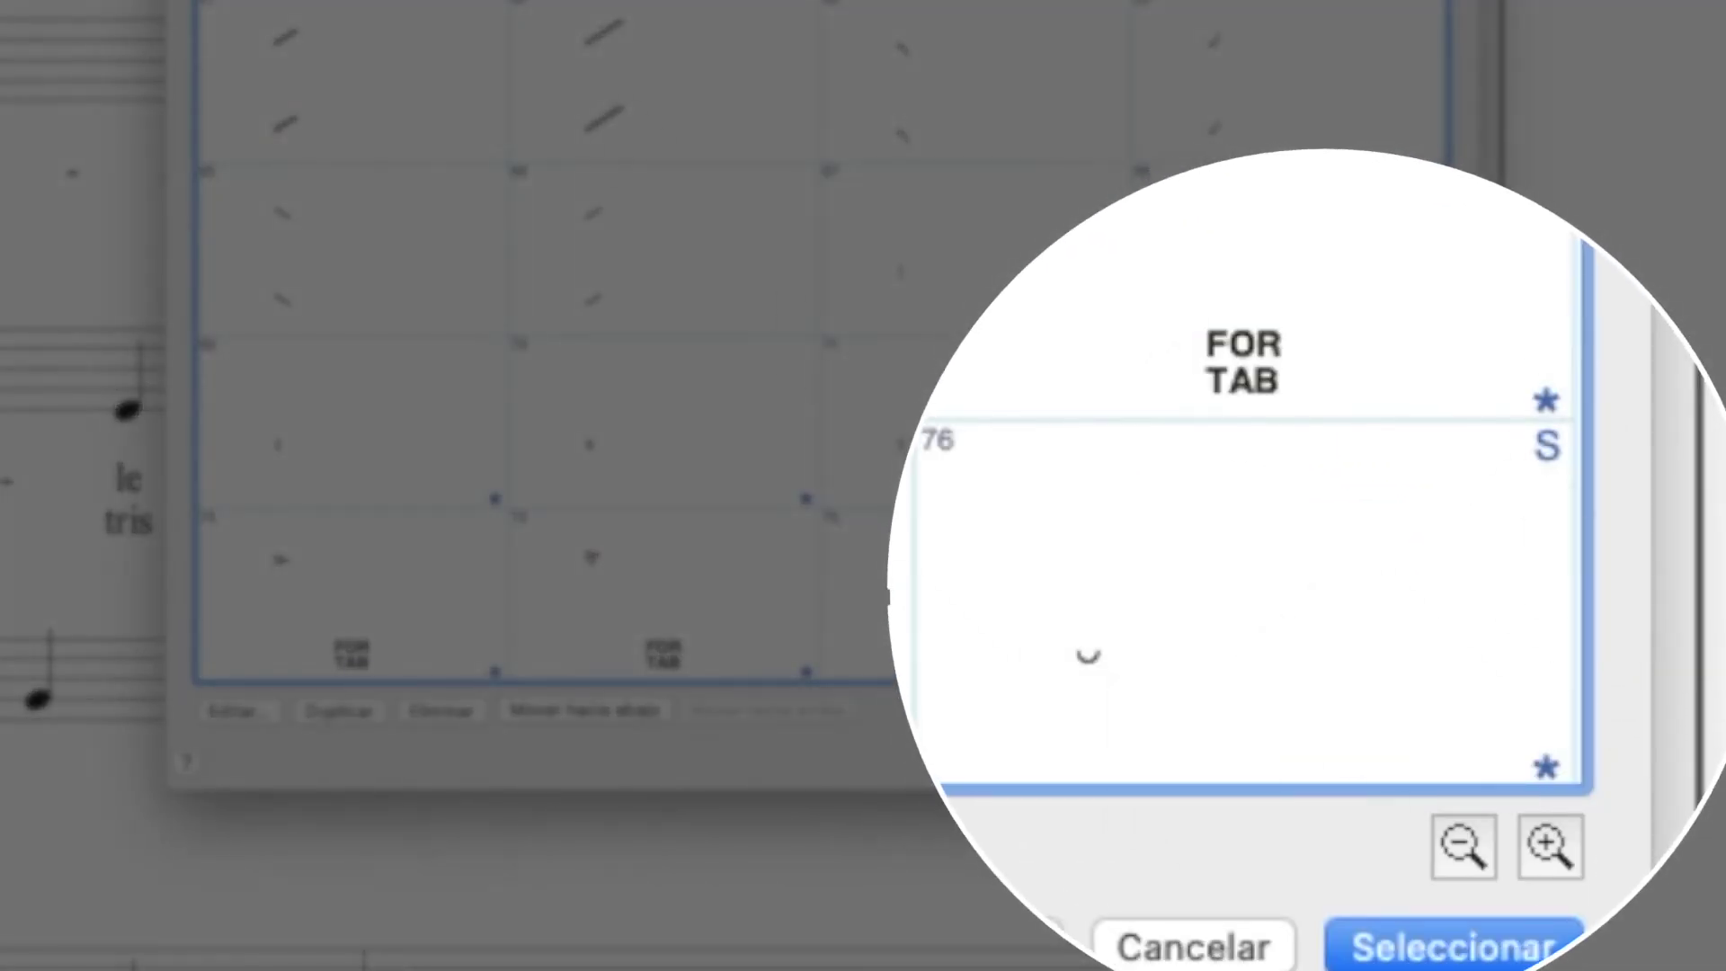
key("Return")
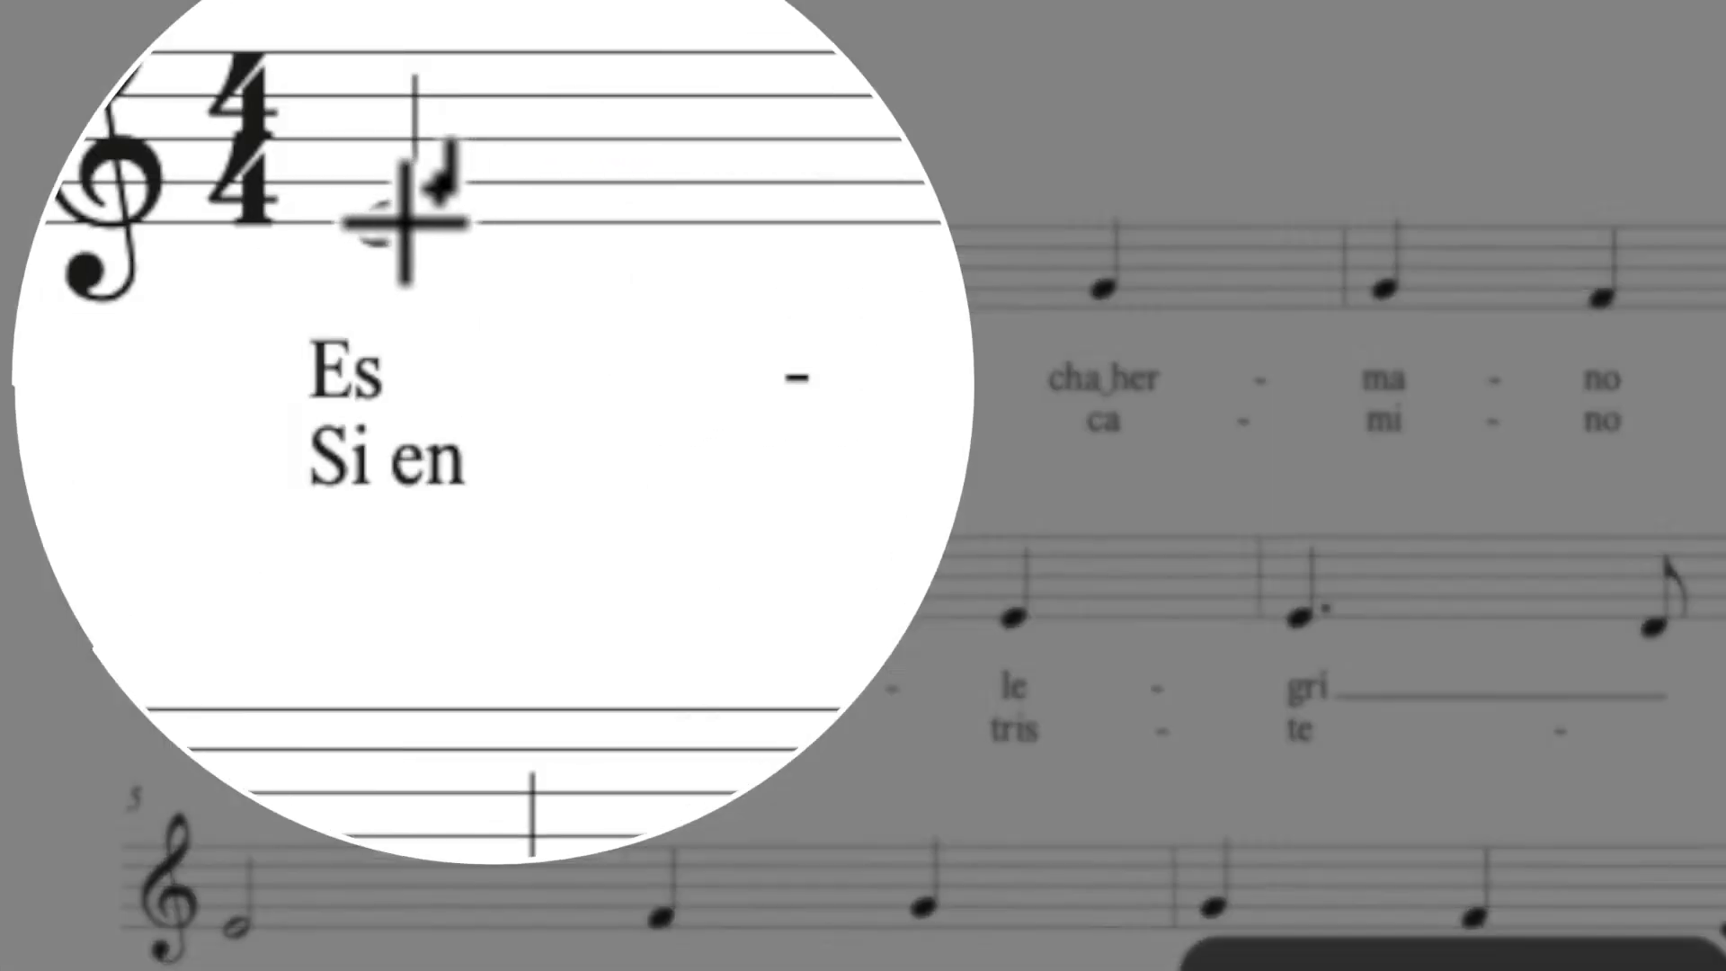
Add the elision curve to the first note and move it beneath "Si en" in verse 2
left_click(449, 305)
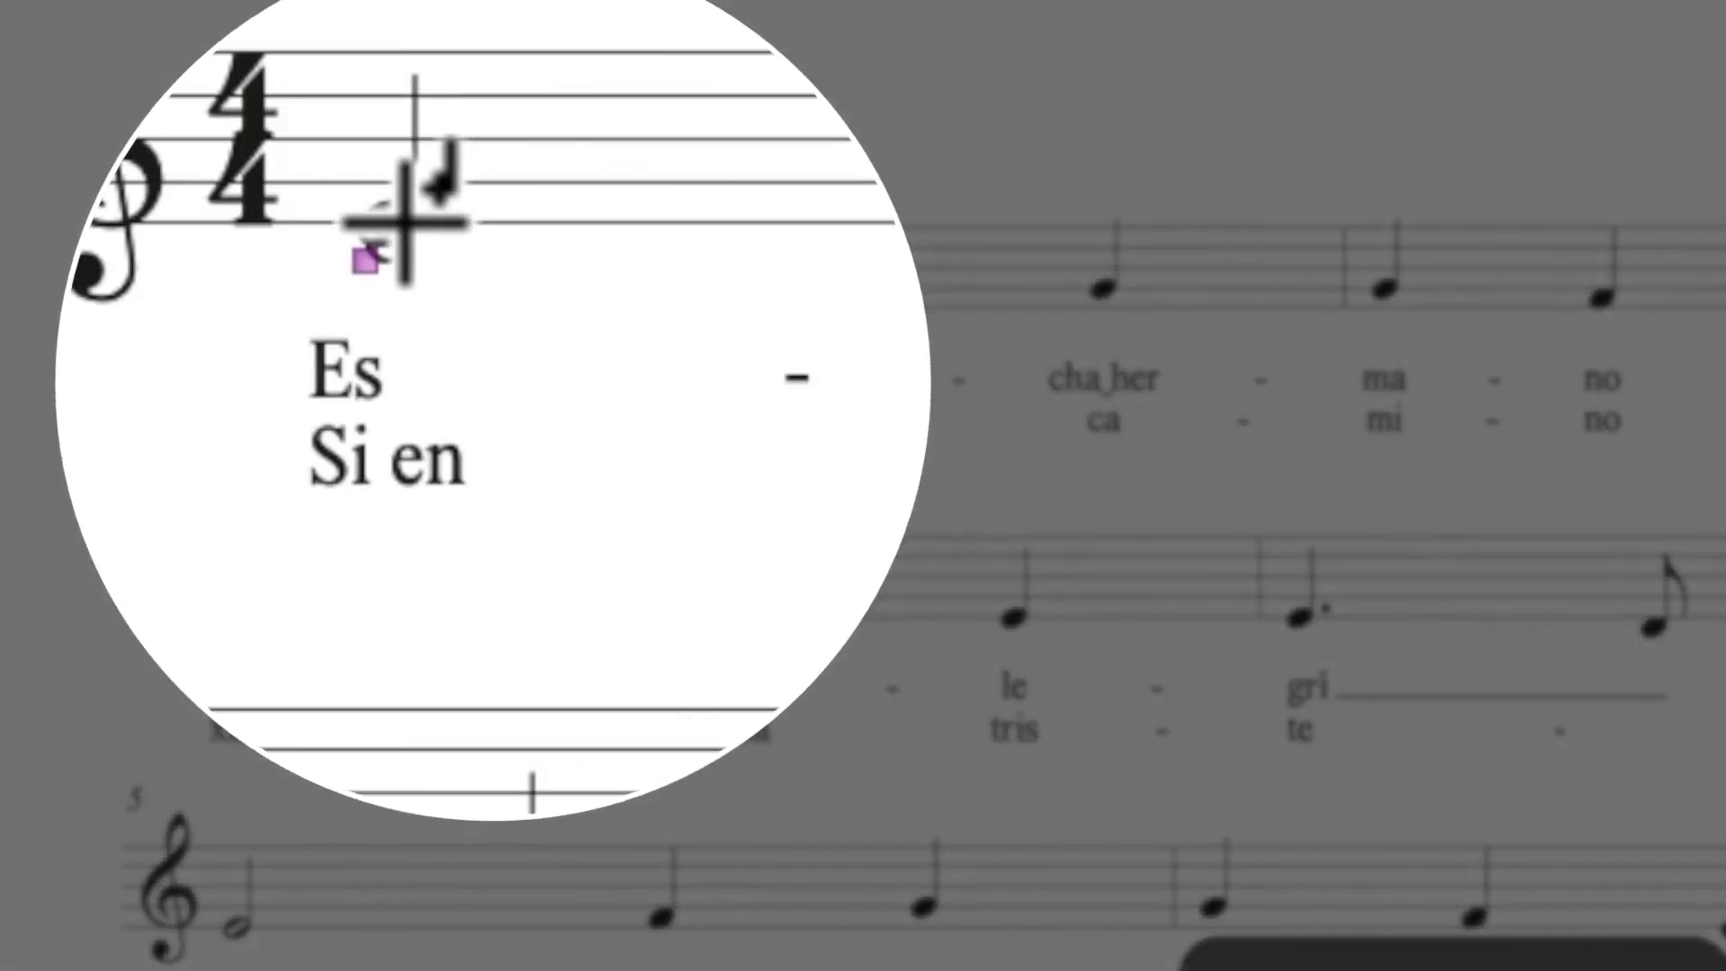
left_click_drag(437, 319, 427, 445)
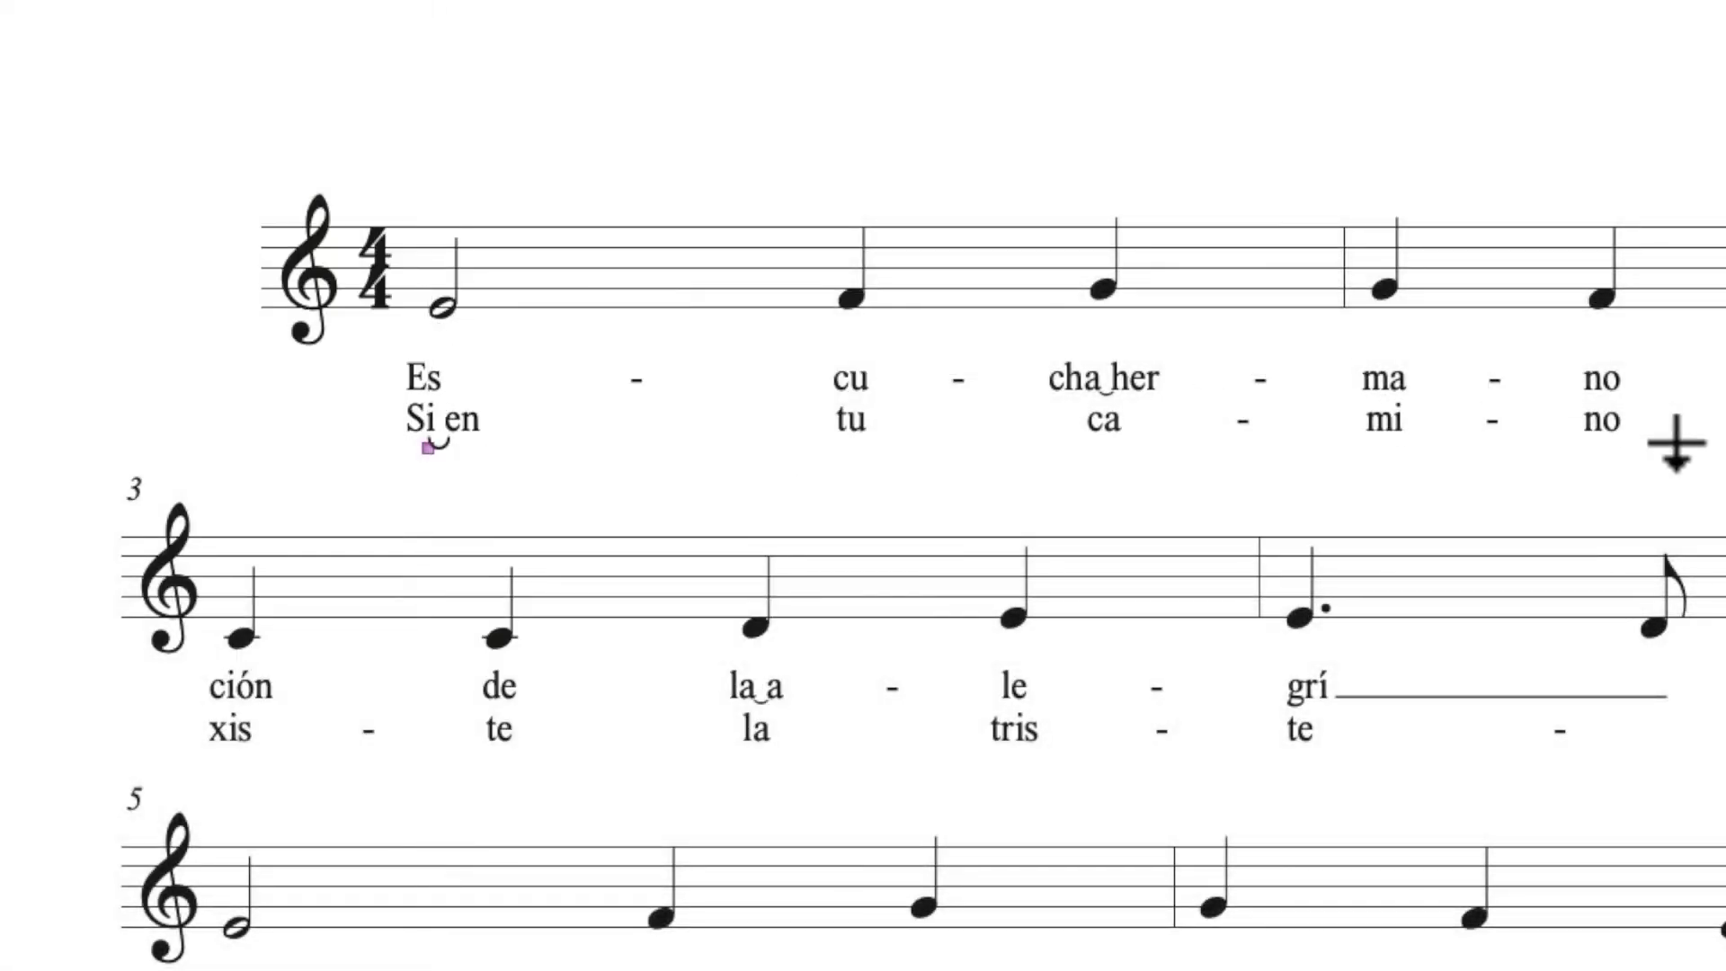
key("s")
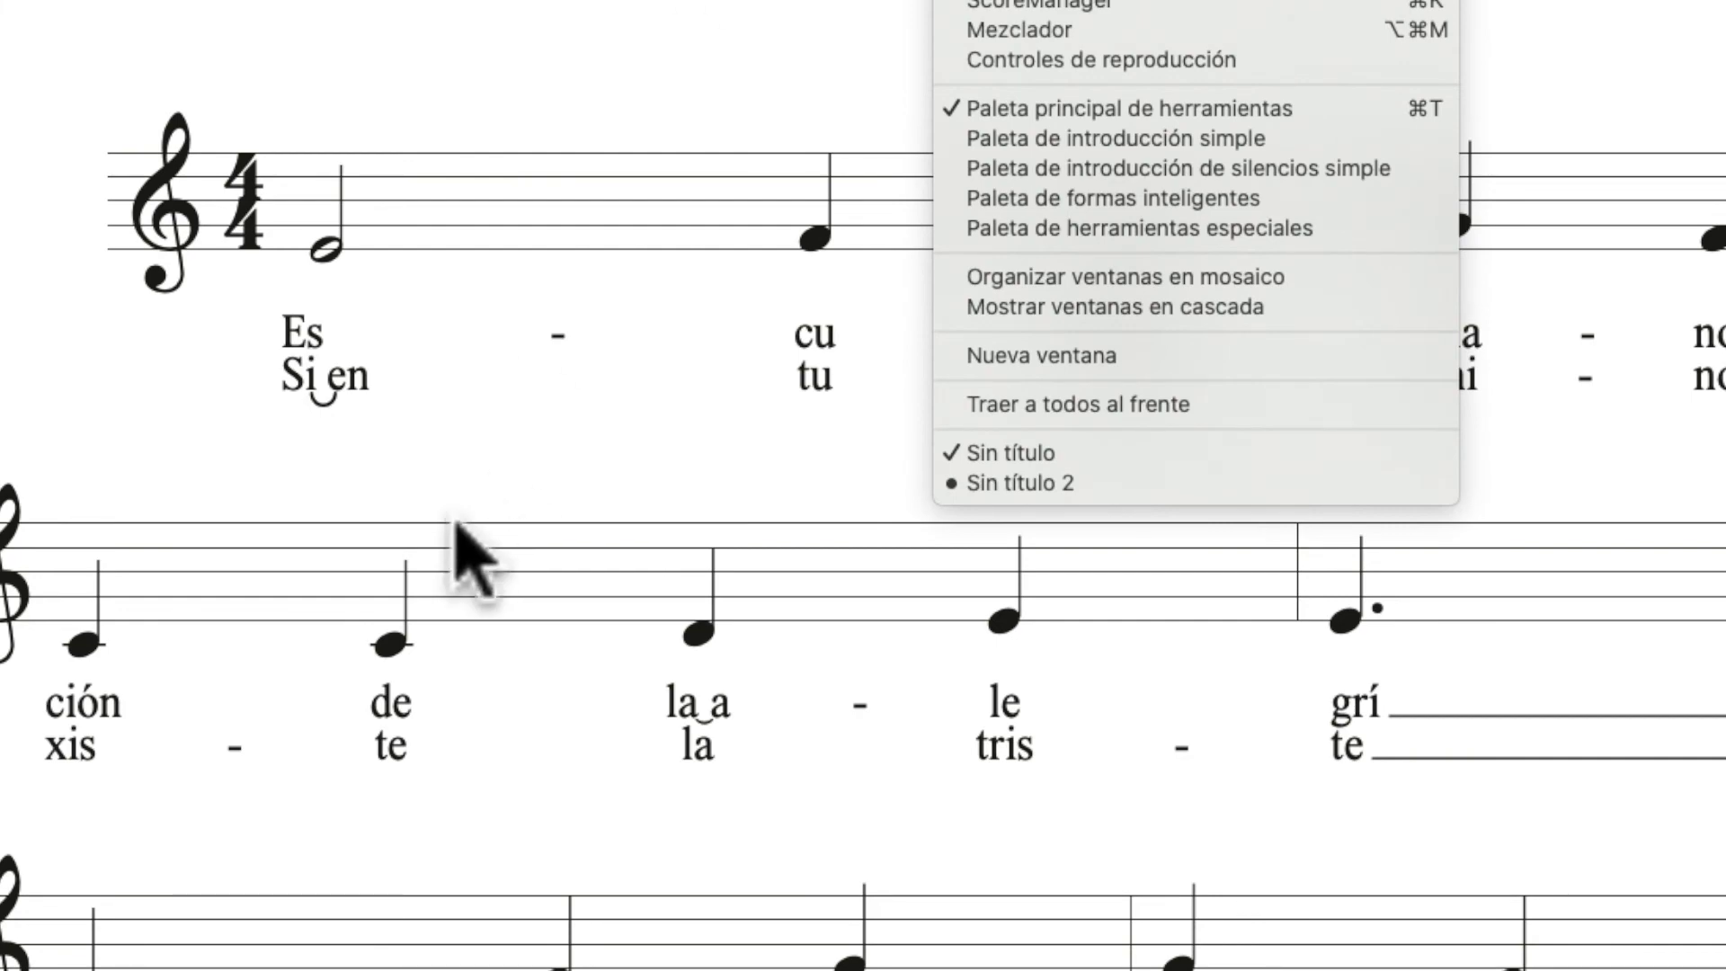
Switch to the document Sin título and open its lyrics window at verse 1
left_click(435, 490)
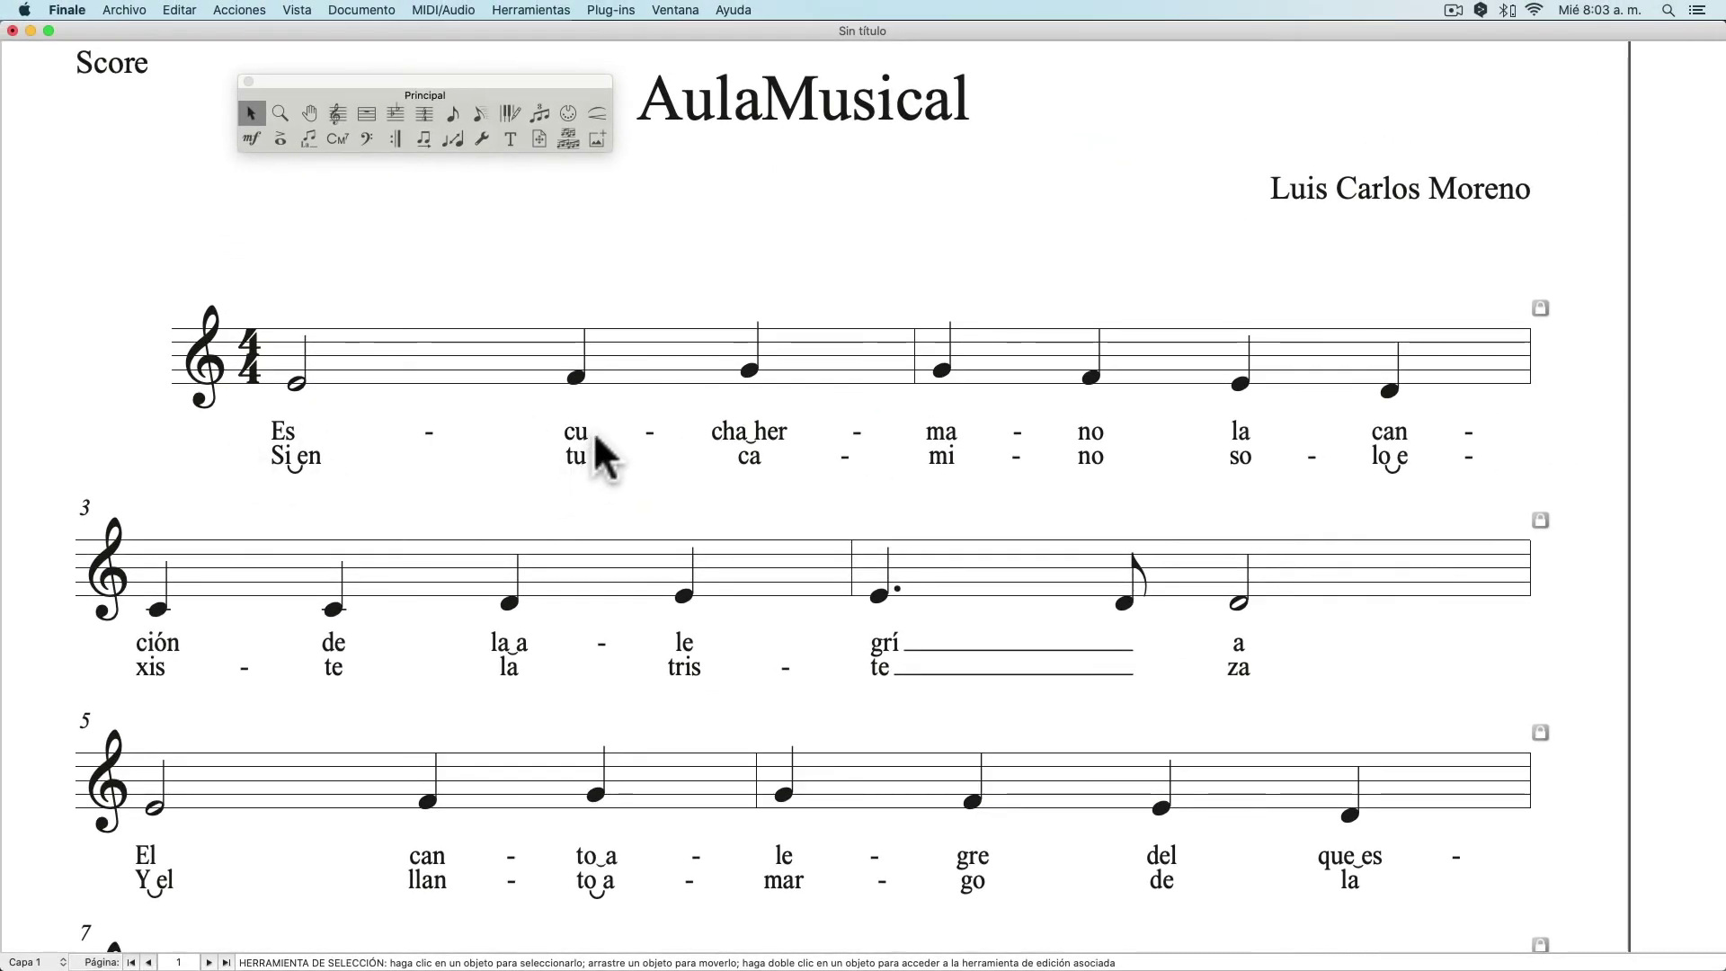
left_click(309, 139)
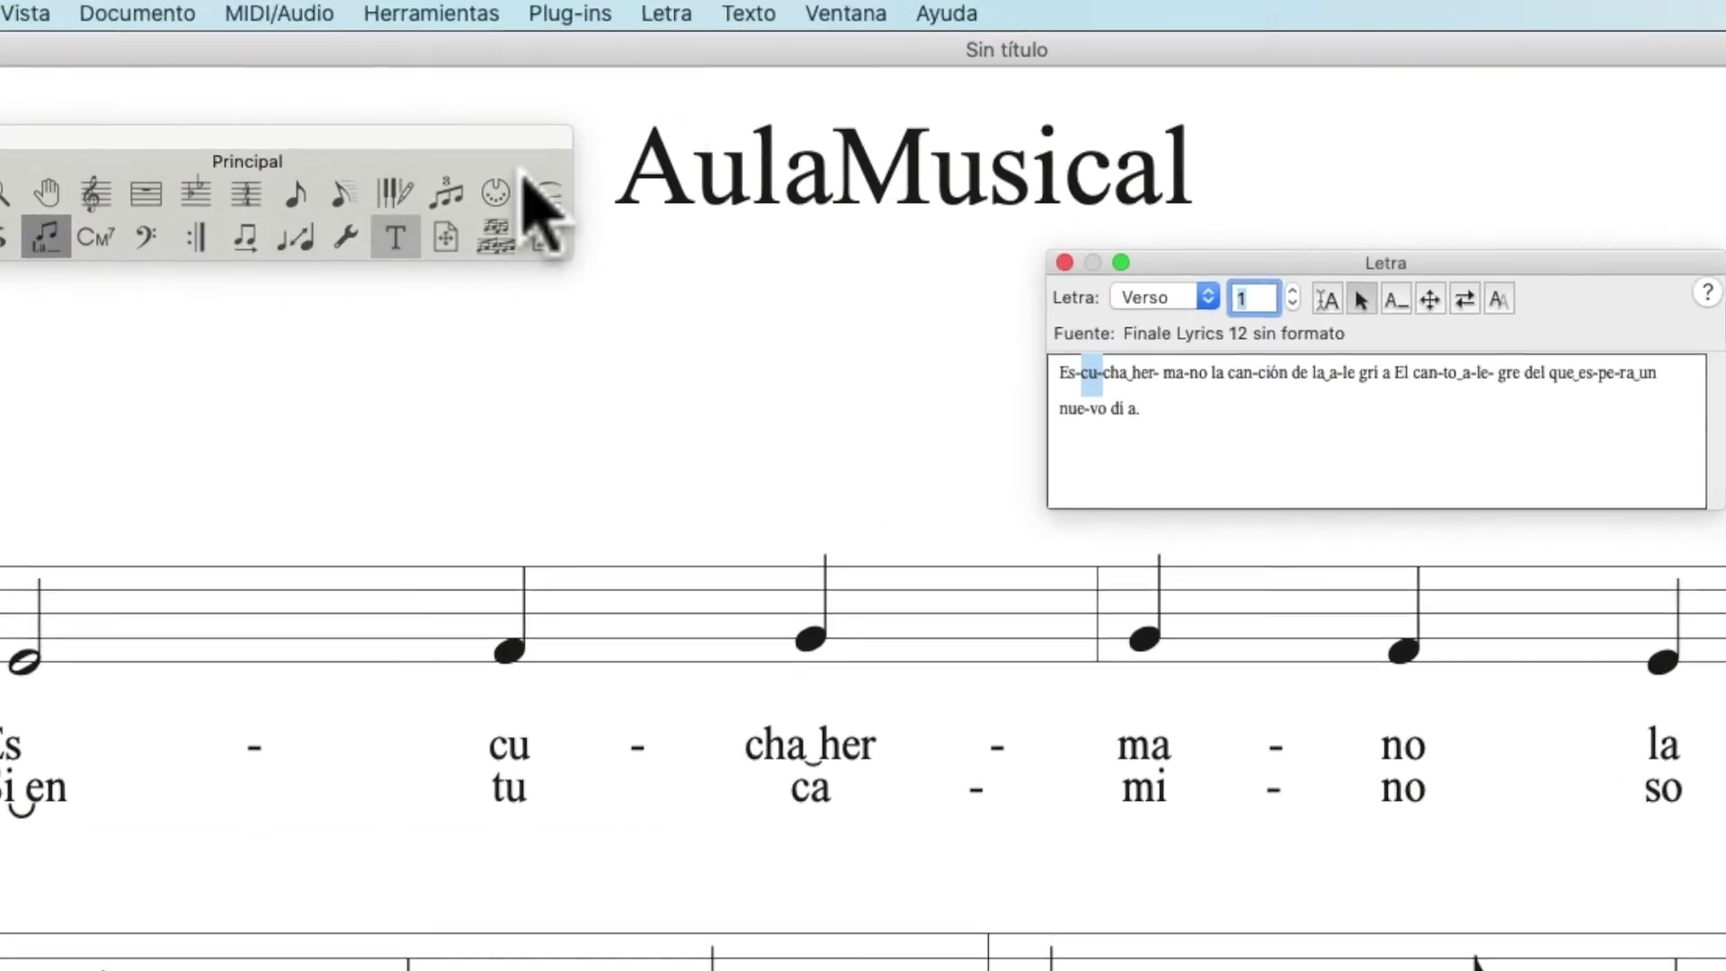